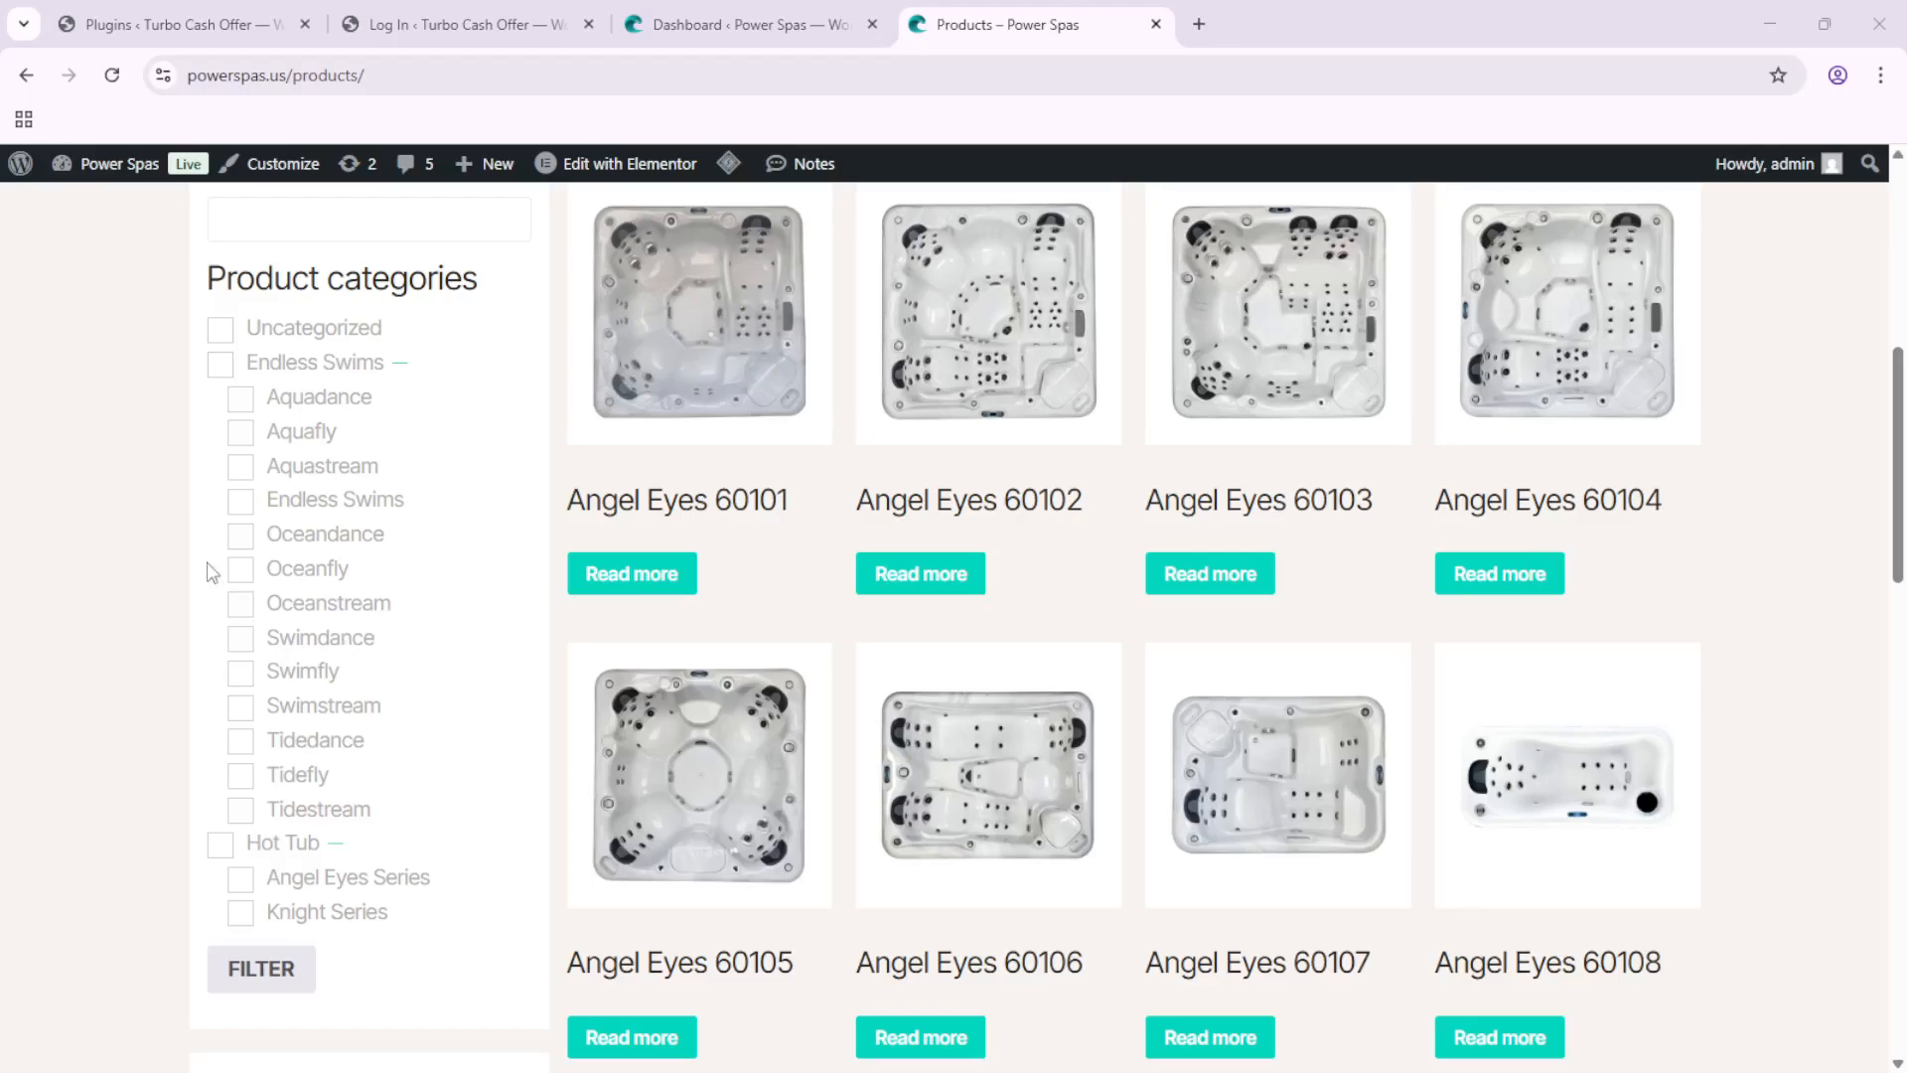
Step: Examine the text search field and product category checkboxes in the Products page filter
scroll(369, 408, up, 2)
click(375, 460)
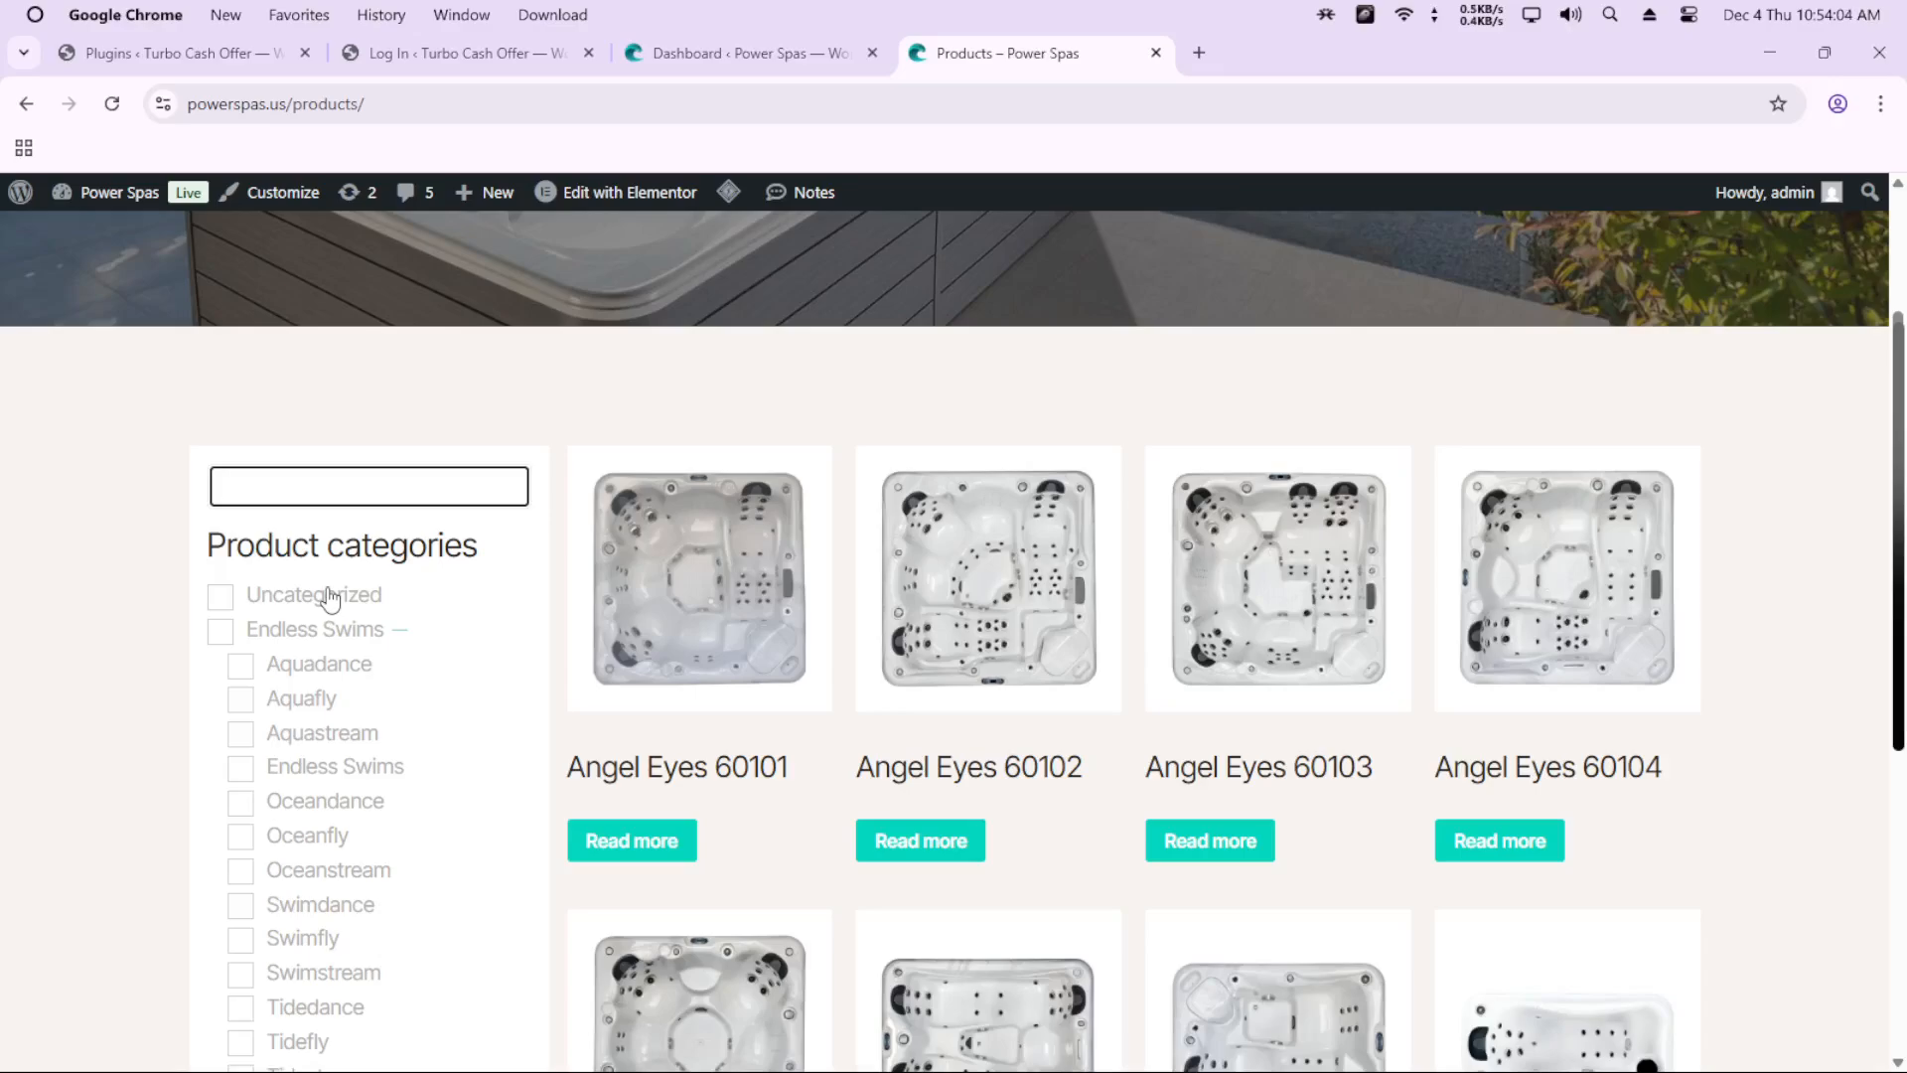
scroll(363, 640, down, 2)
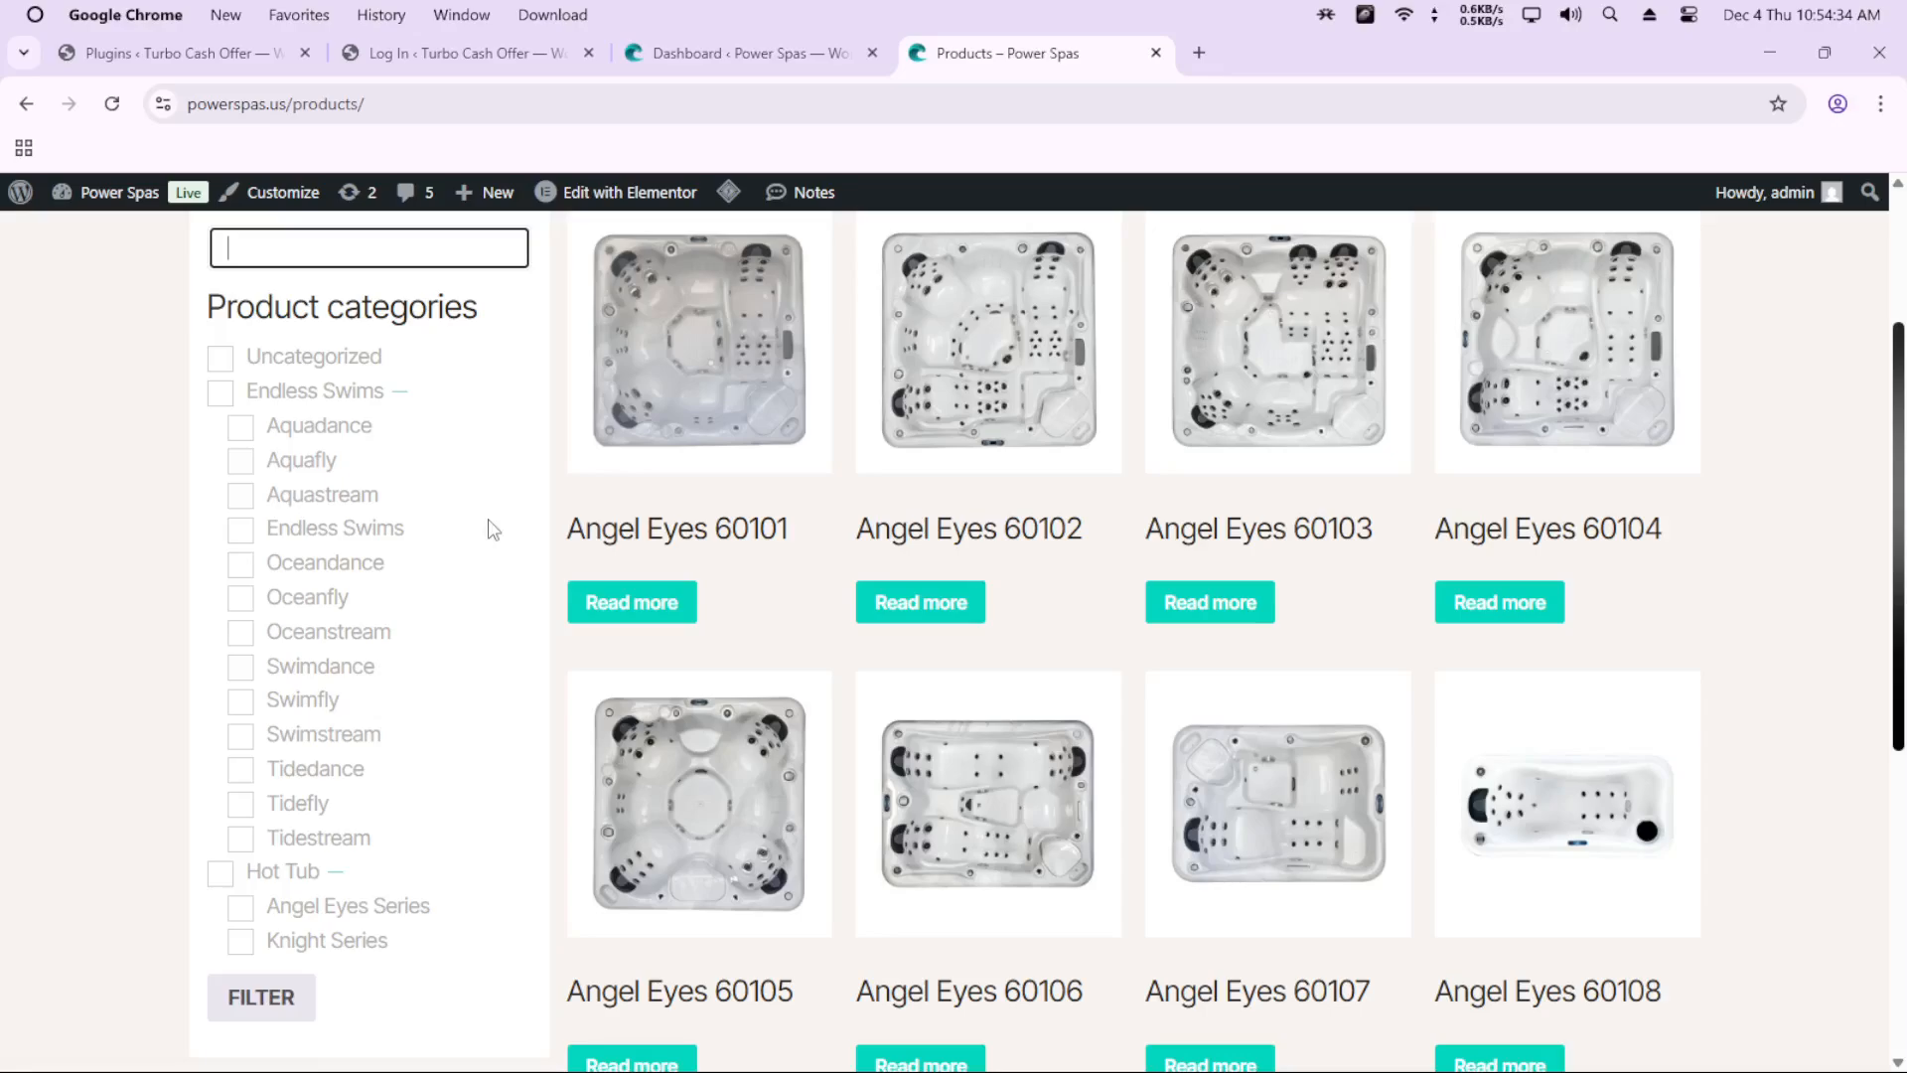
Step: Search the web for "husky plugin" in a new tab and open the WordPress.org page of HUSKY – Products Filter Professional for WooCommerce
click(1199, 53)
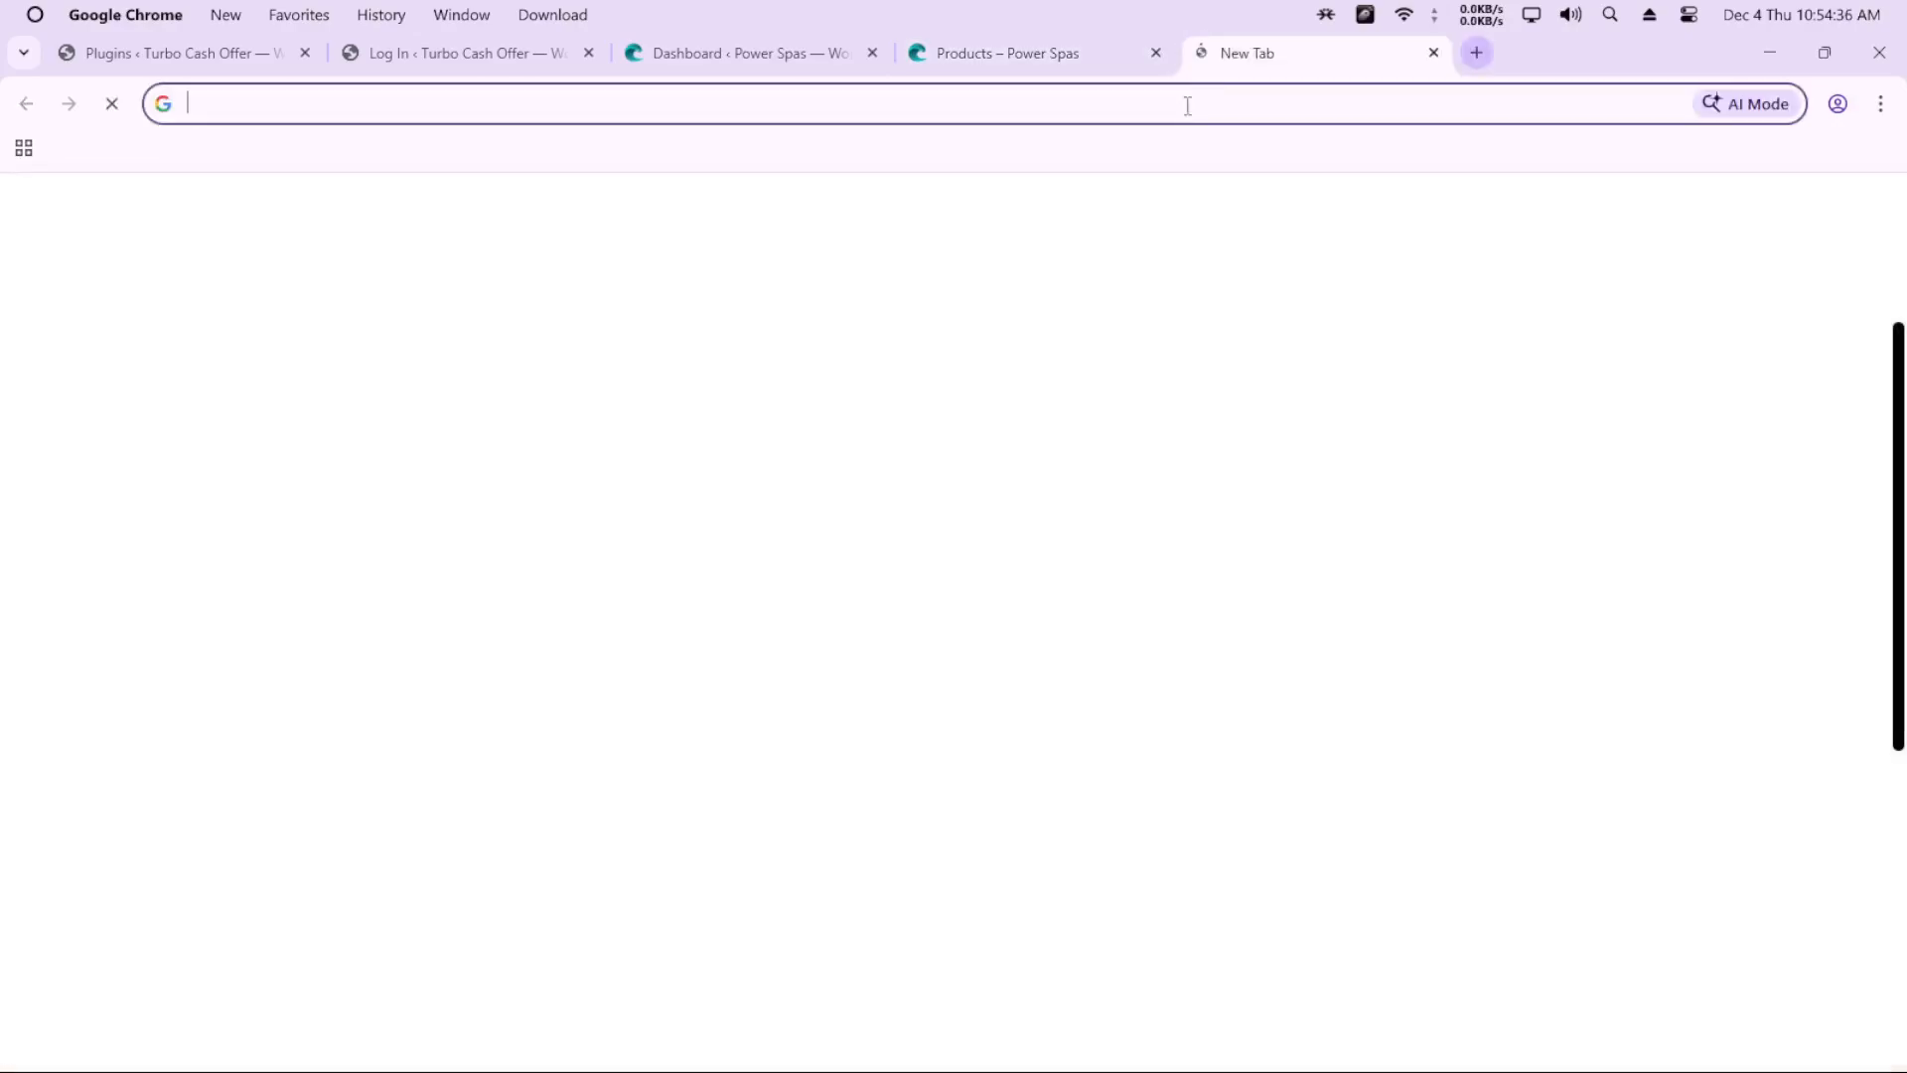
text(hu)
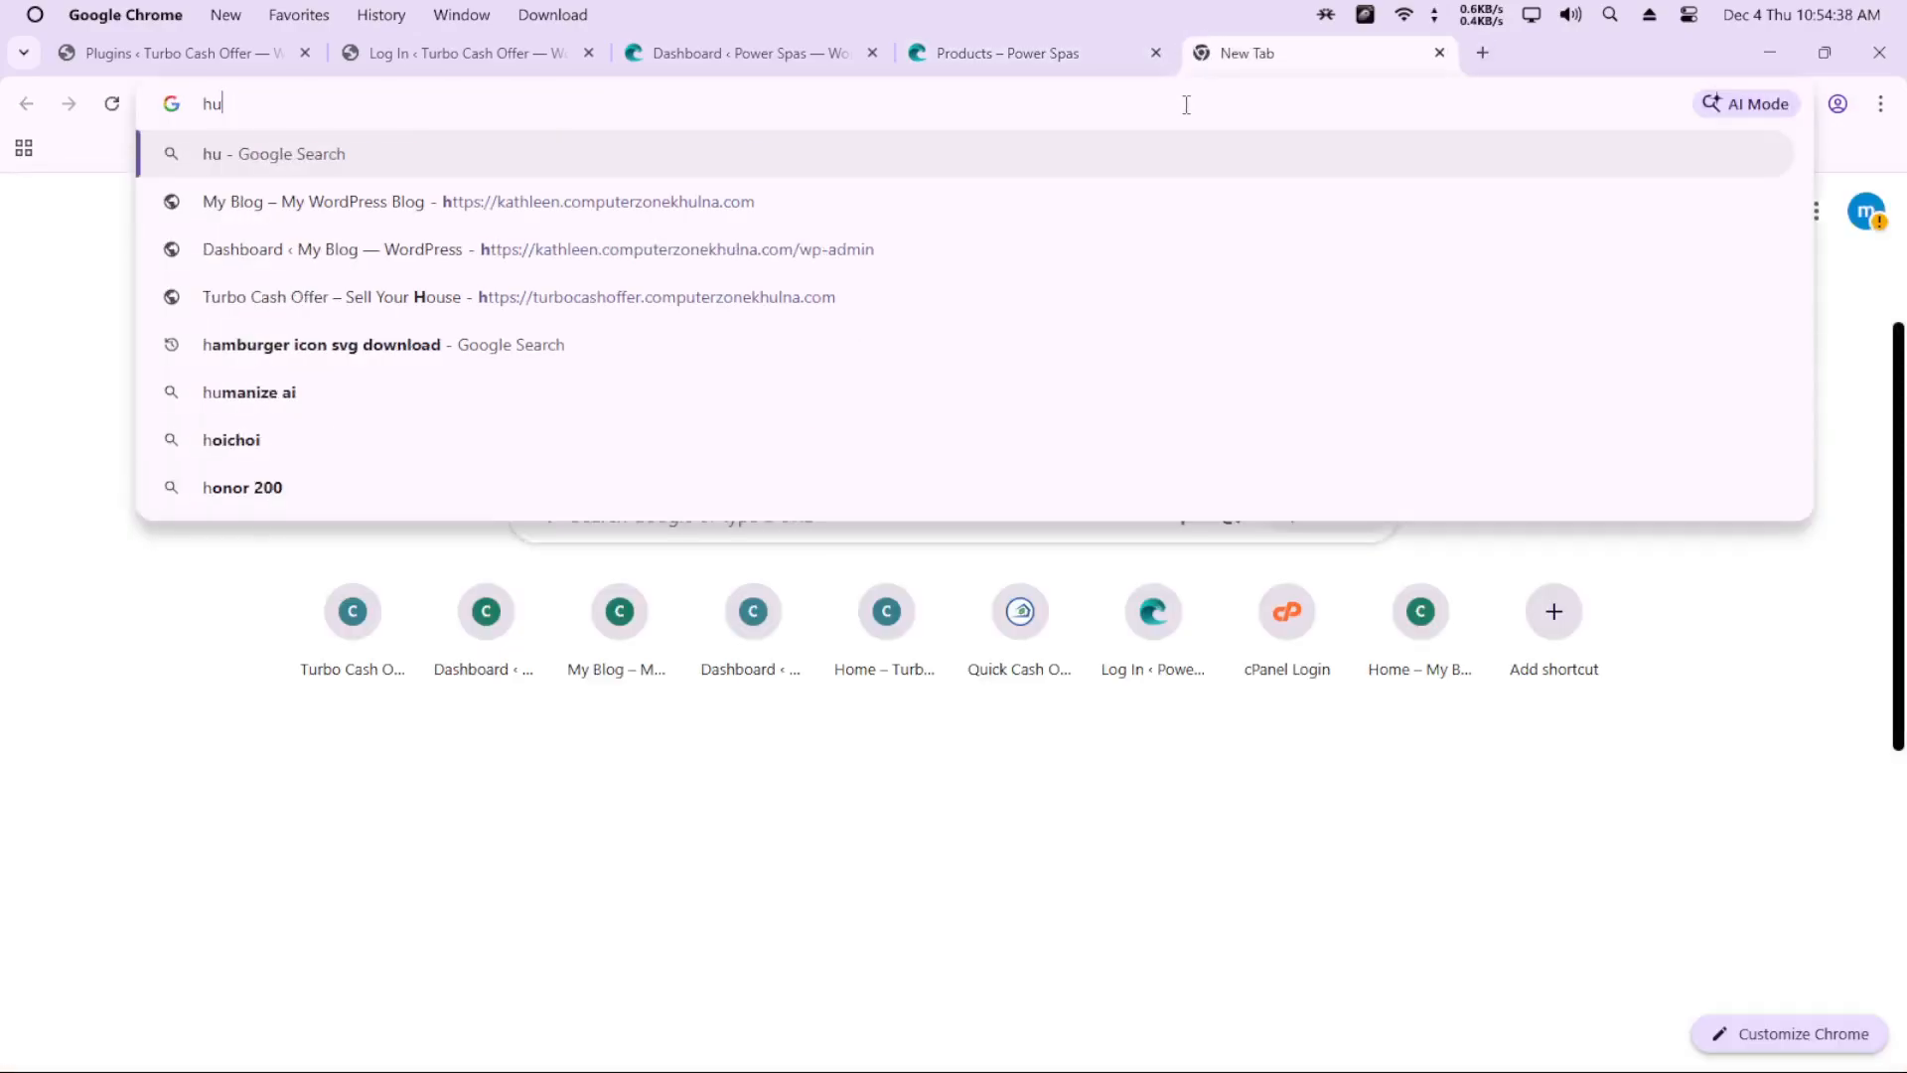
text(sky)
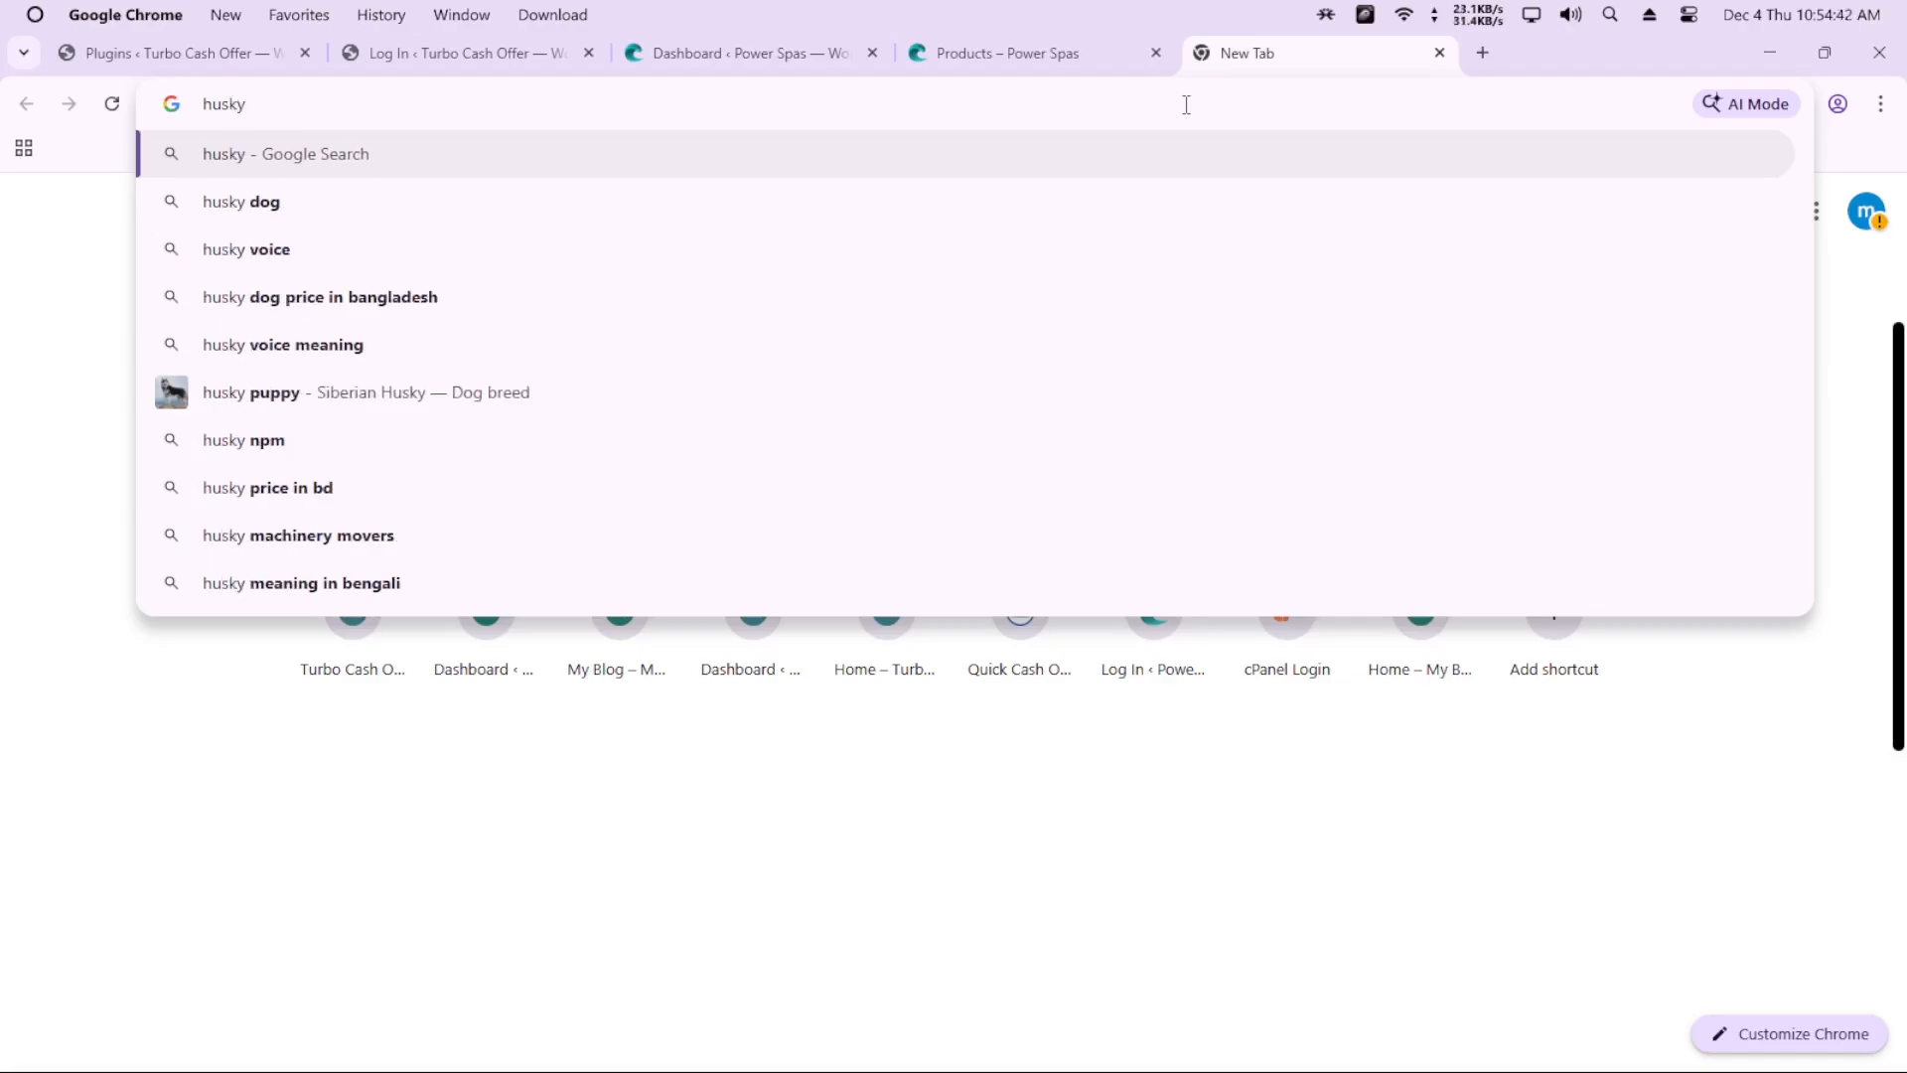
text( plugin)
key(Return)
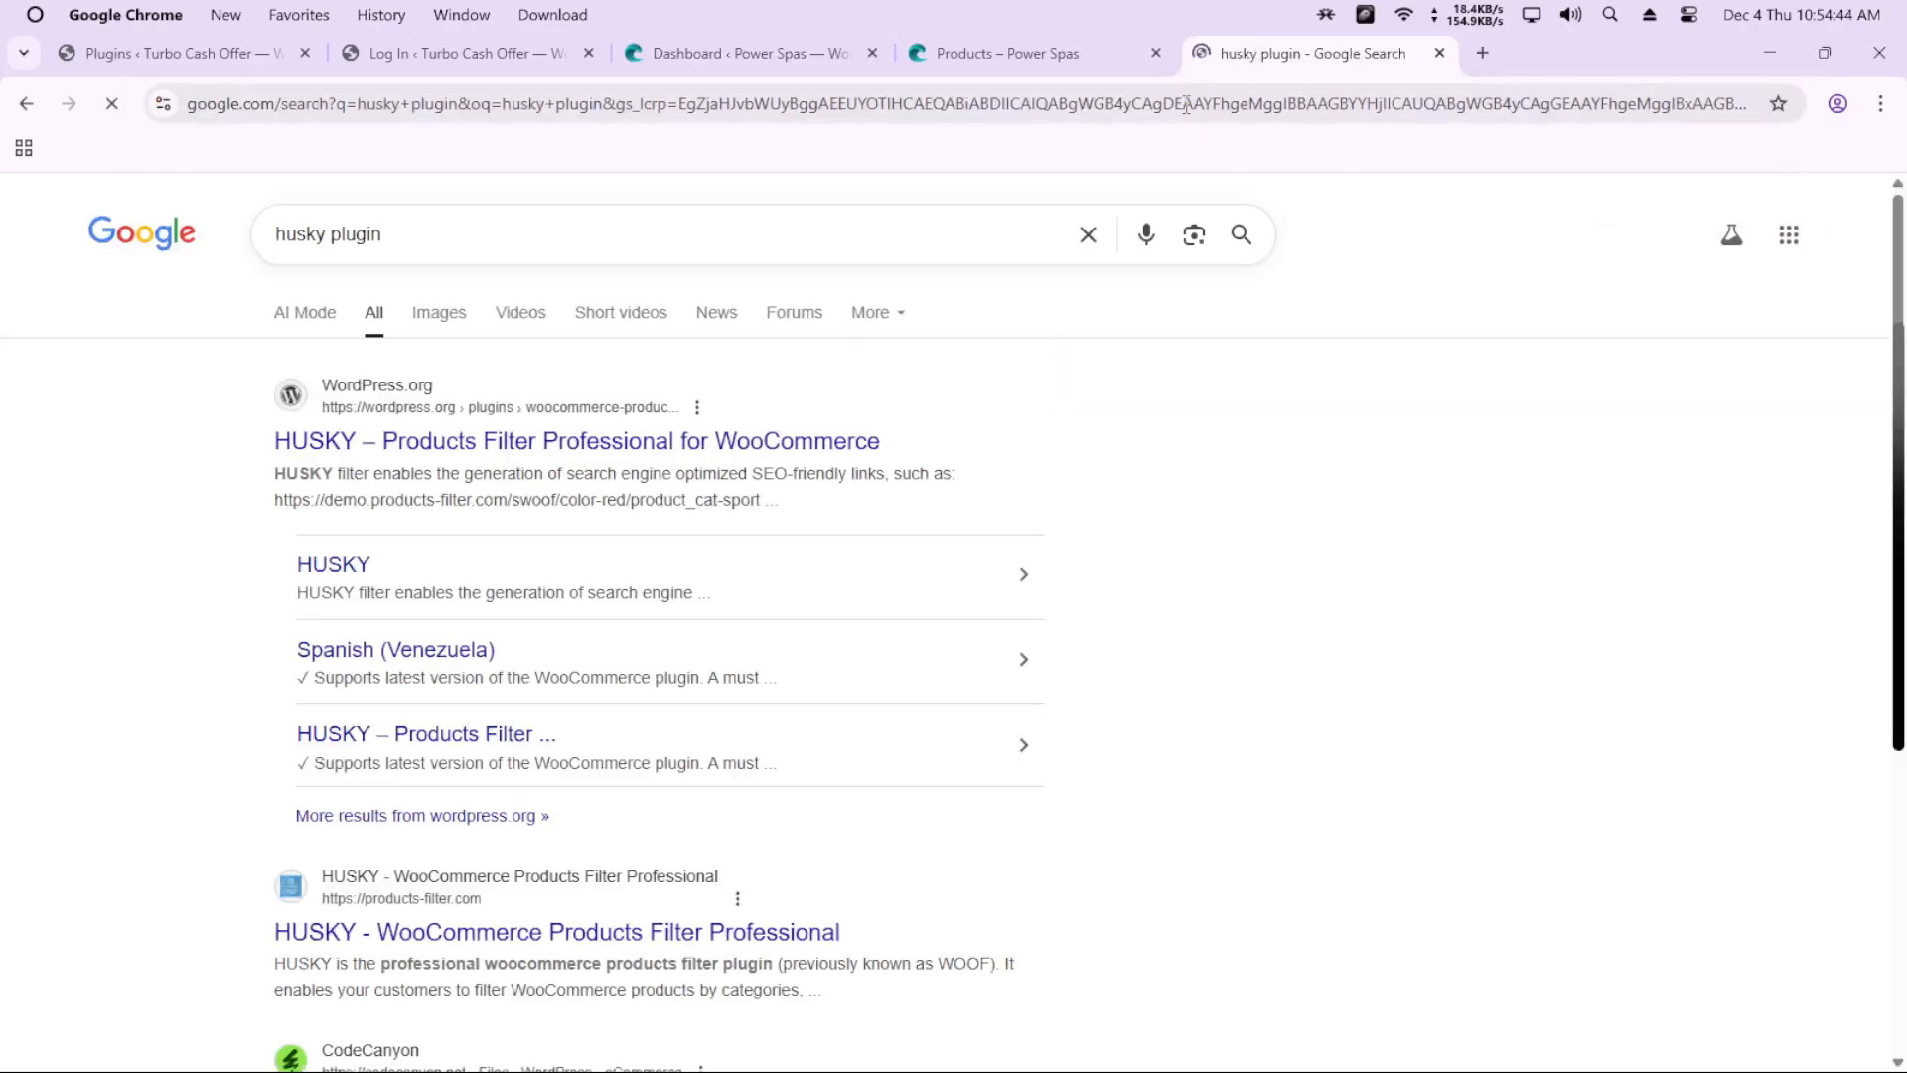
click(574, 457)
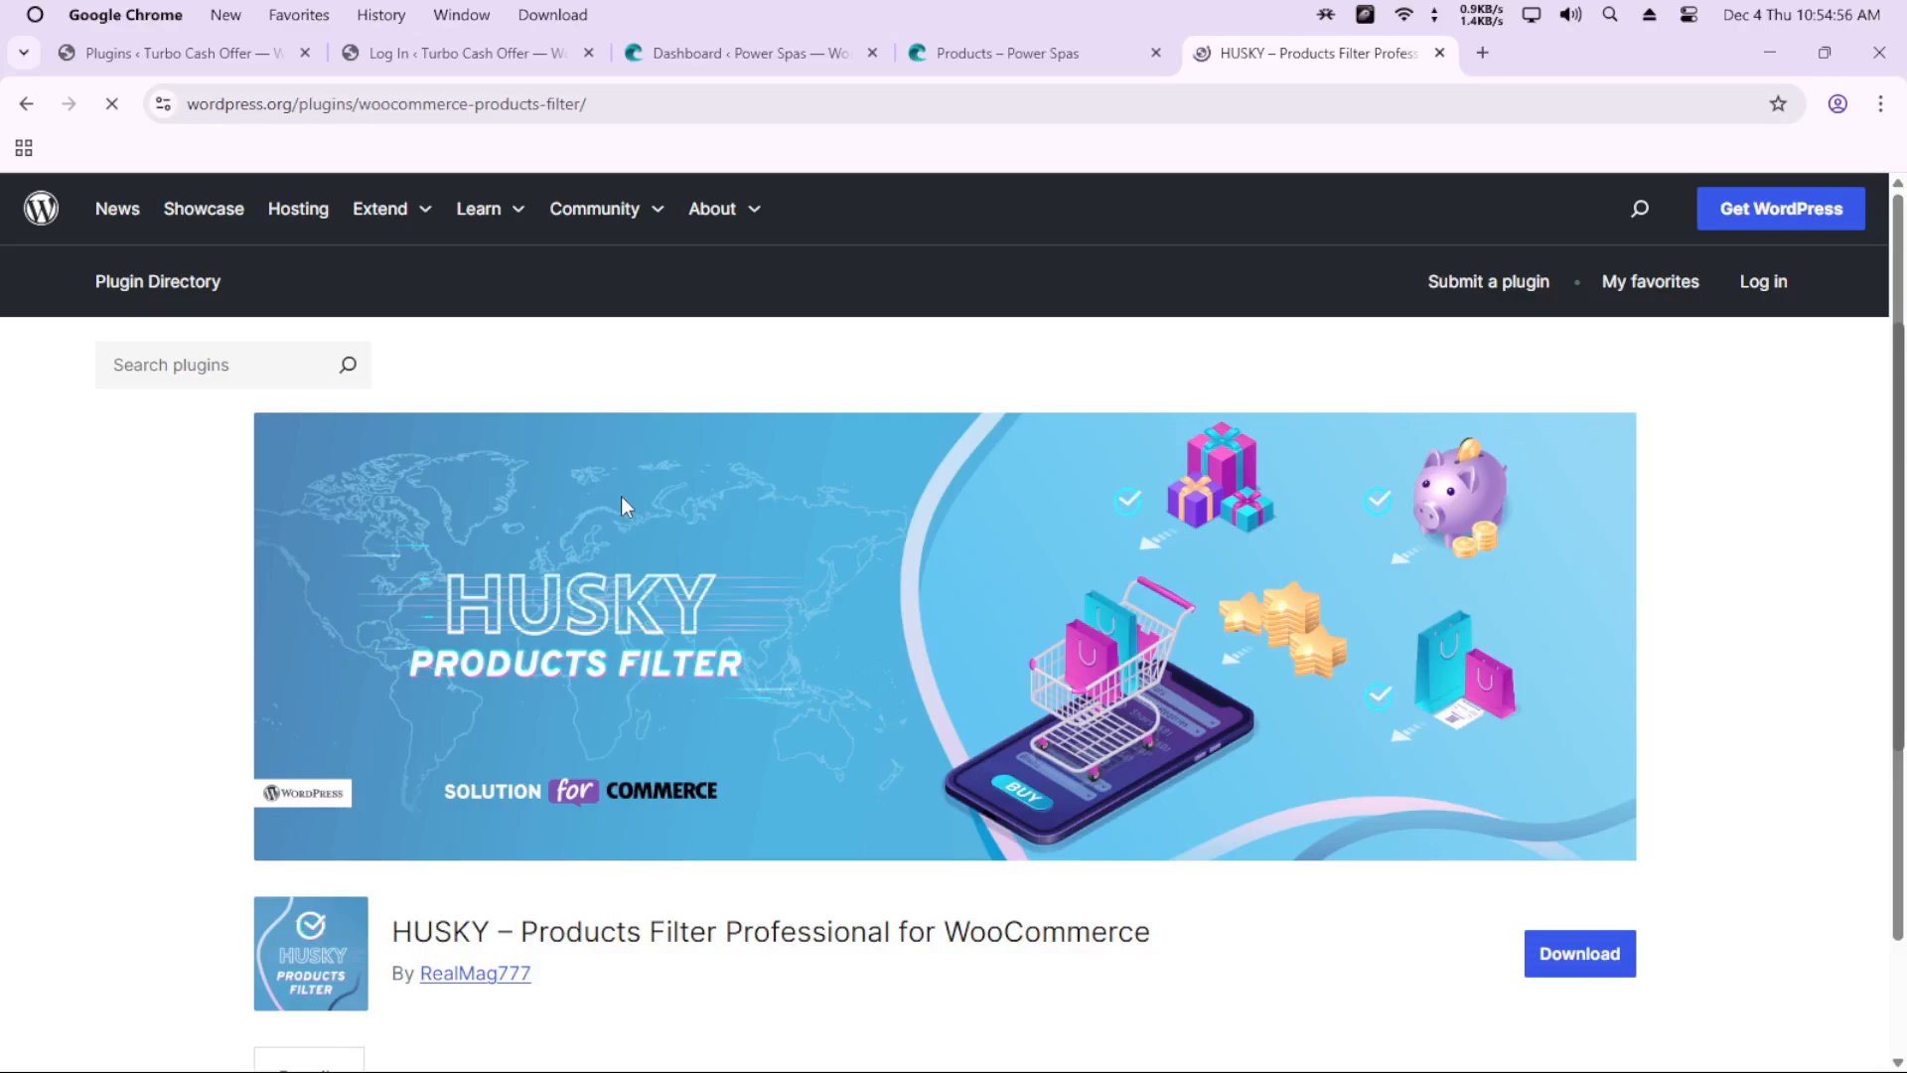
scroll(646, 542, down, 3)
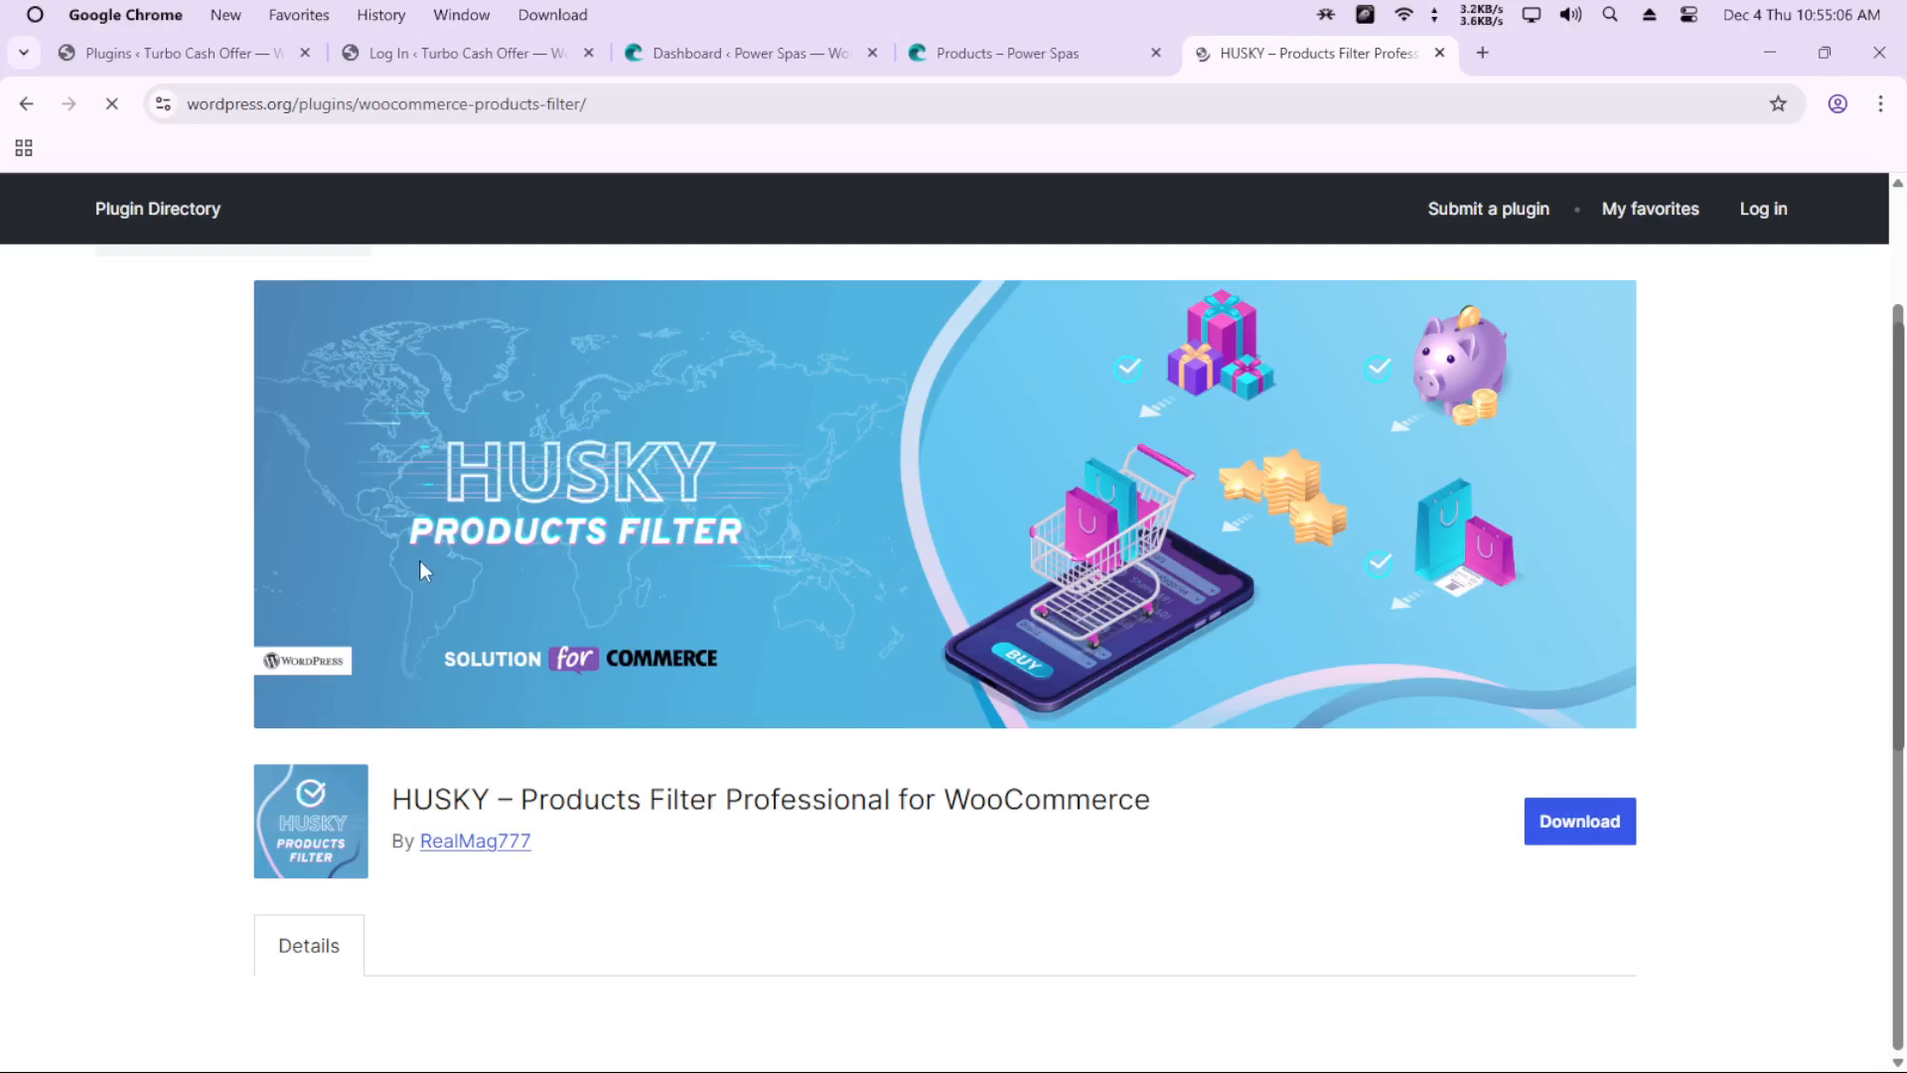
Step: Open the Add Plugins page in the Power Spas WordPress admin
click(1003, 60)
click(708, 58)
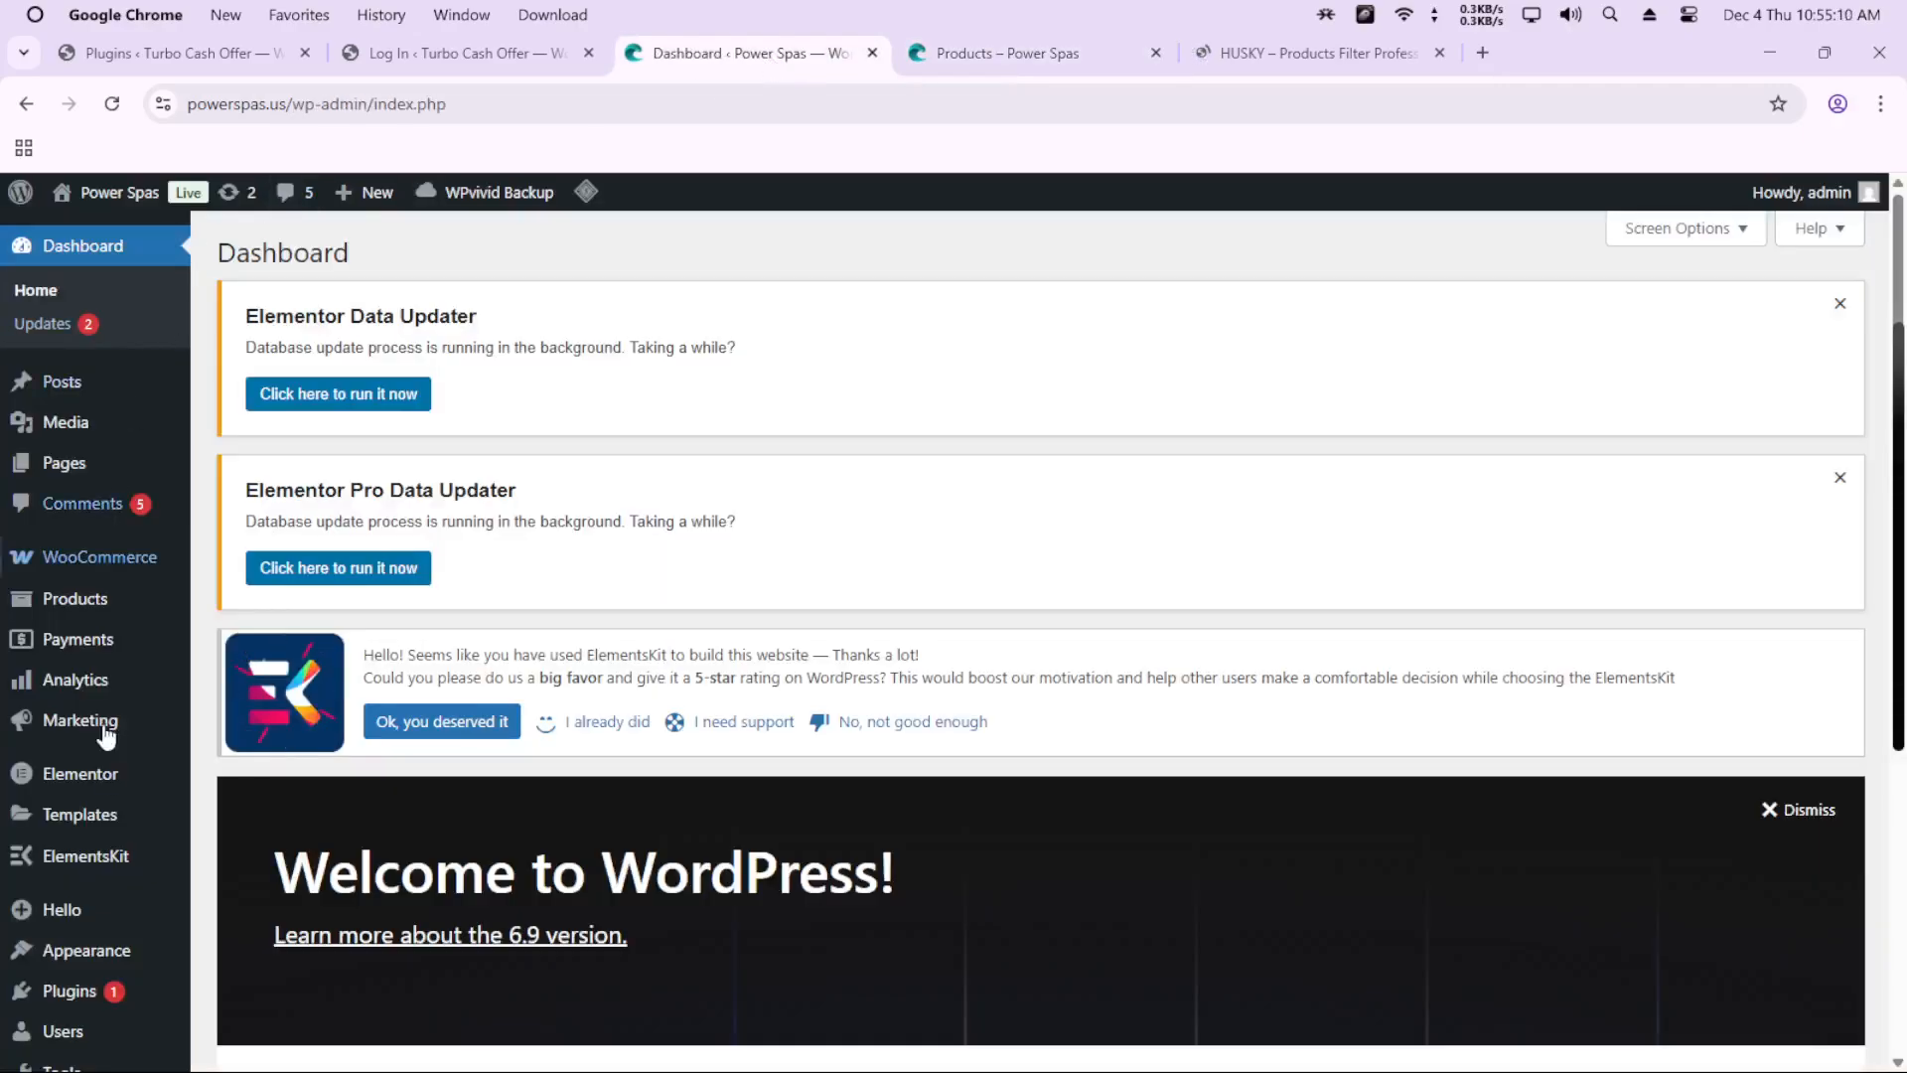
mouse_move(81, 991)
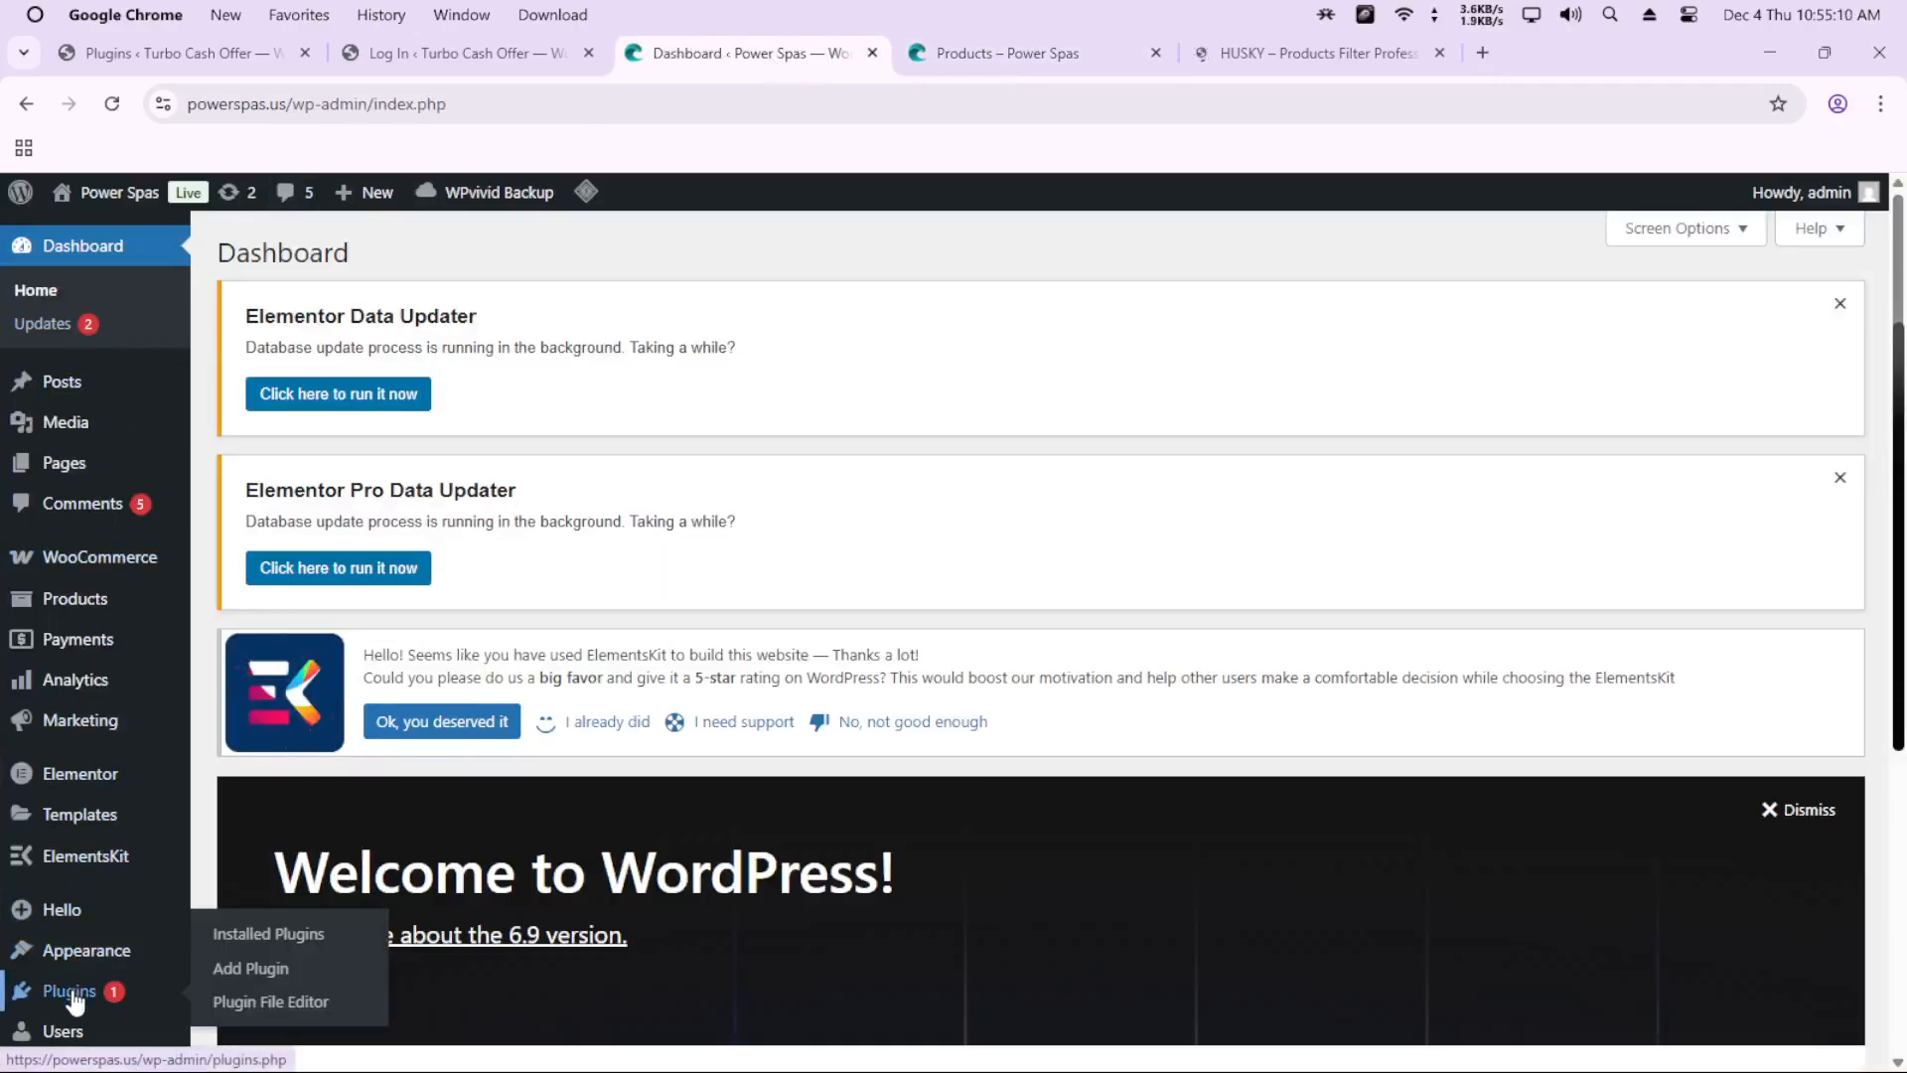
click(264, 971)
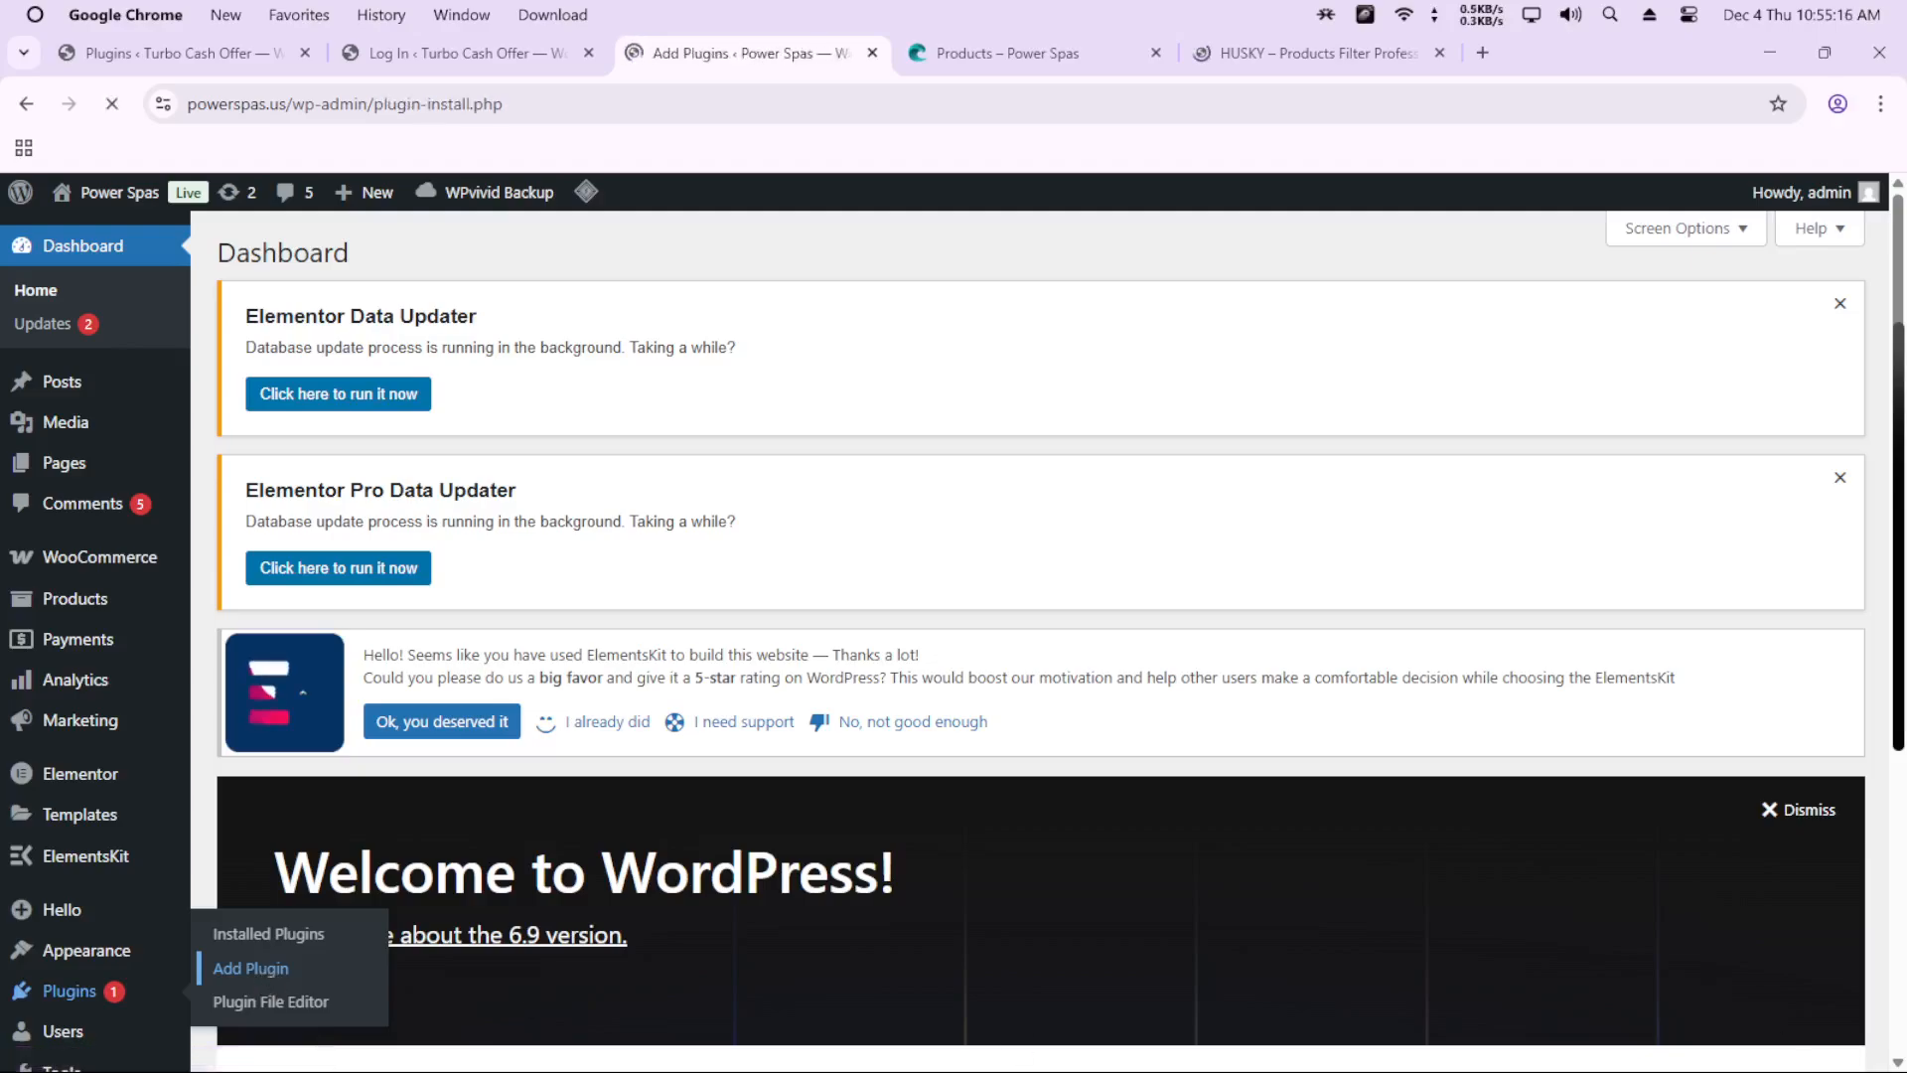
Step: Copy the word HUSKY from the plugin's WordPress.org page and search for it among the installable plugins
click(1291, 52)
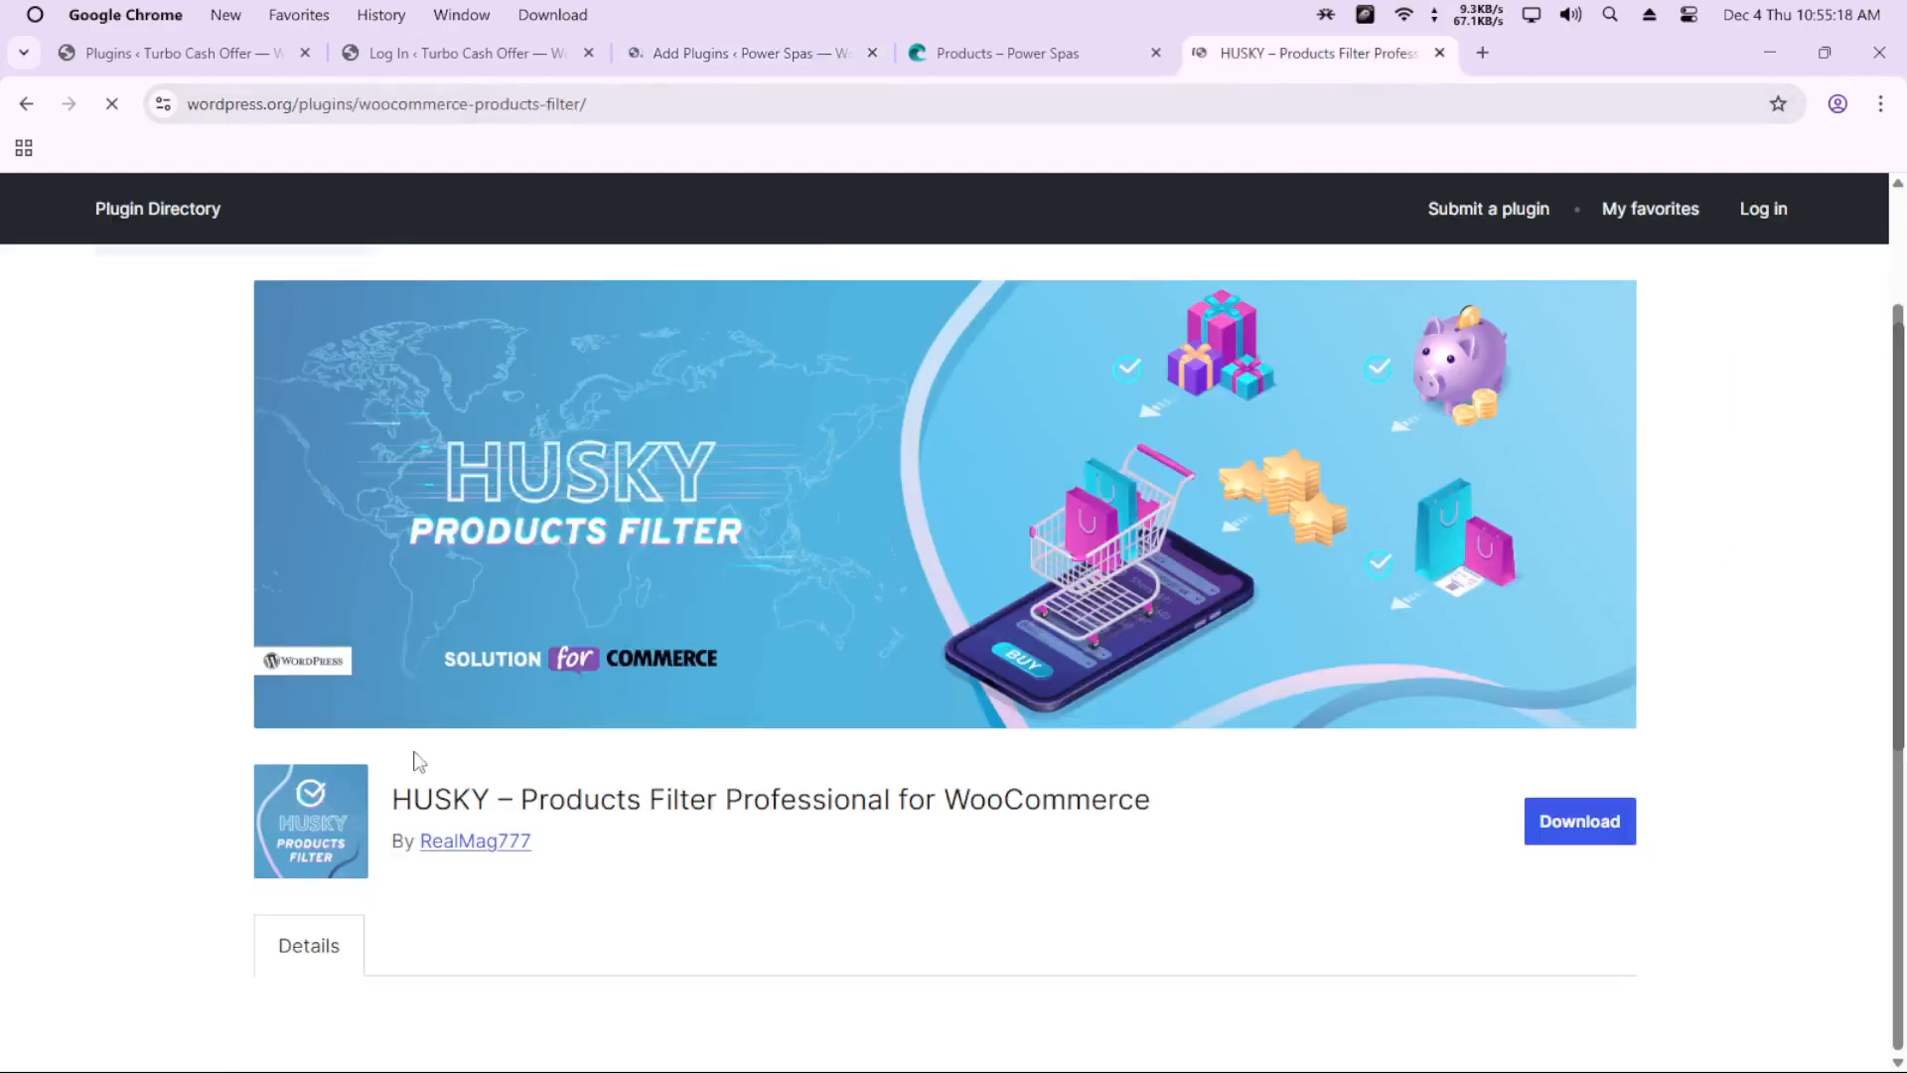
double_click(427, 800)
key(ctrl+c)
click(684, 60)
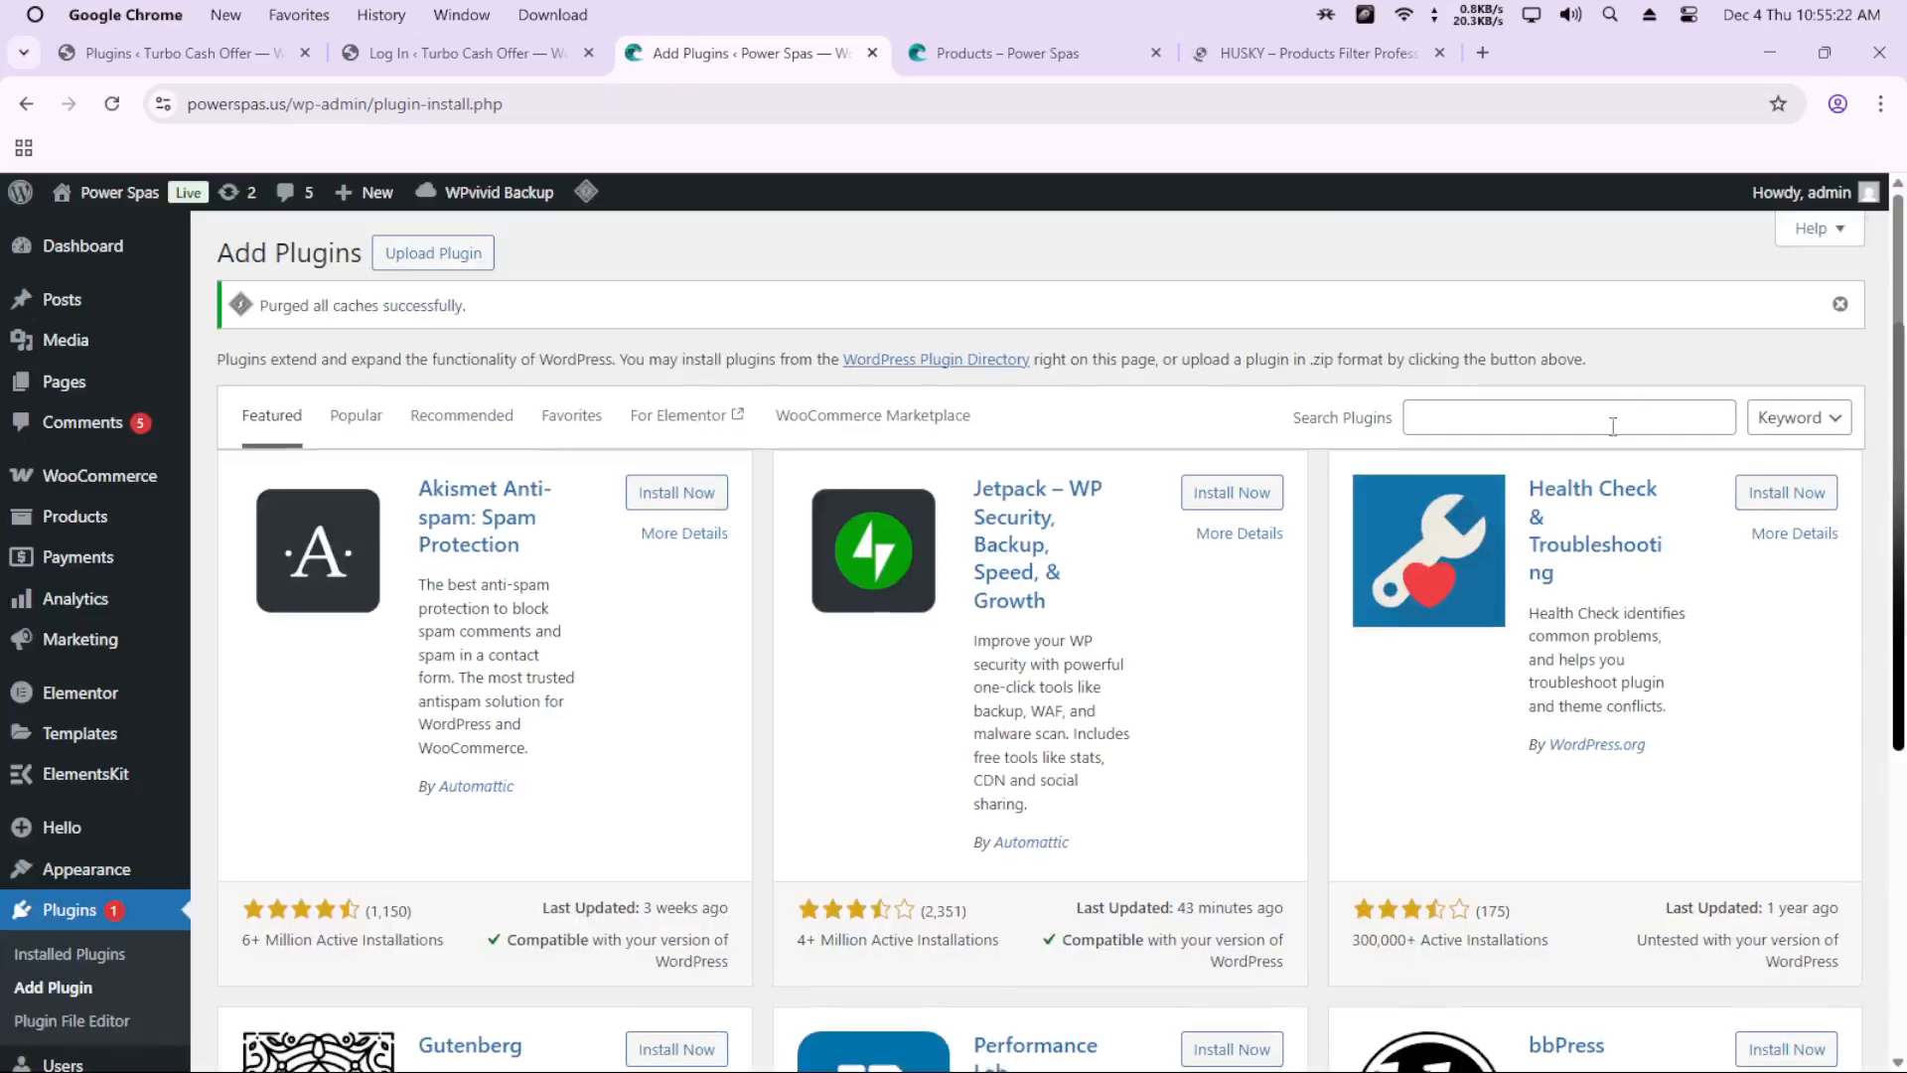
click(1613, 426)
key(ctrl+v)
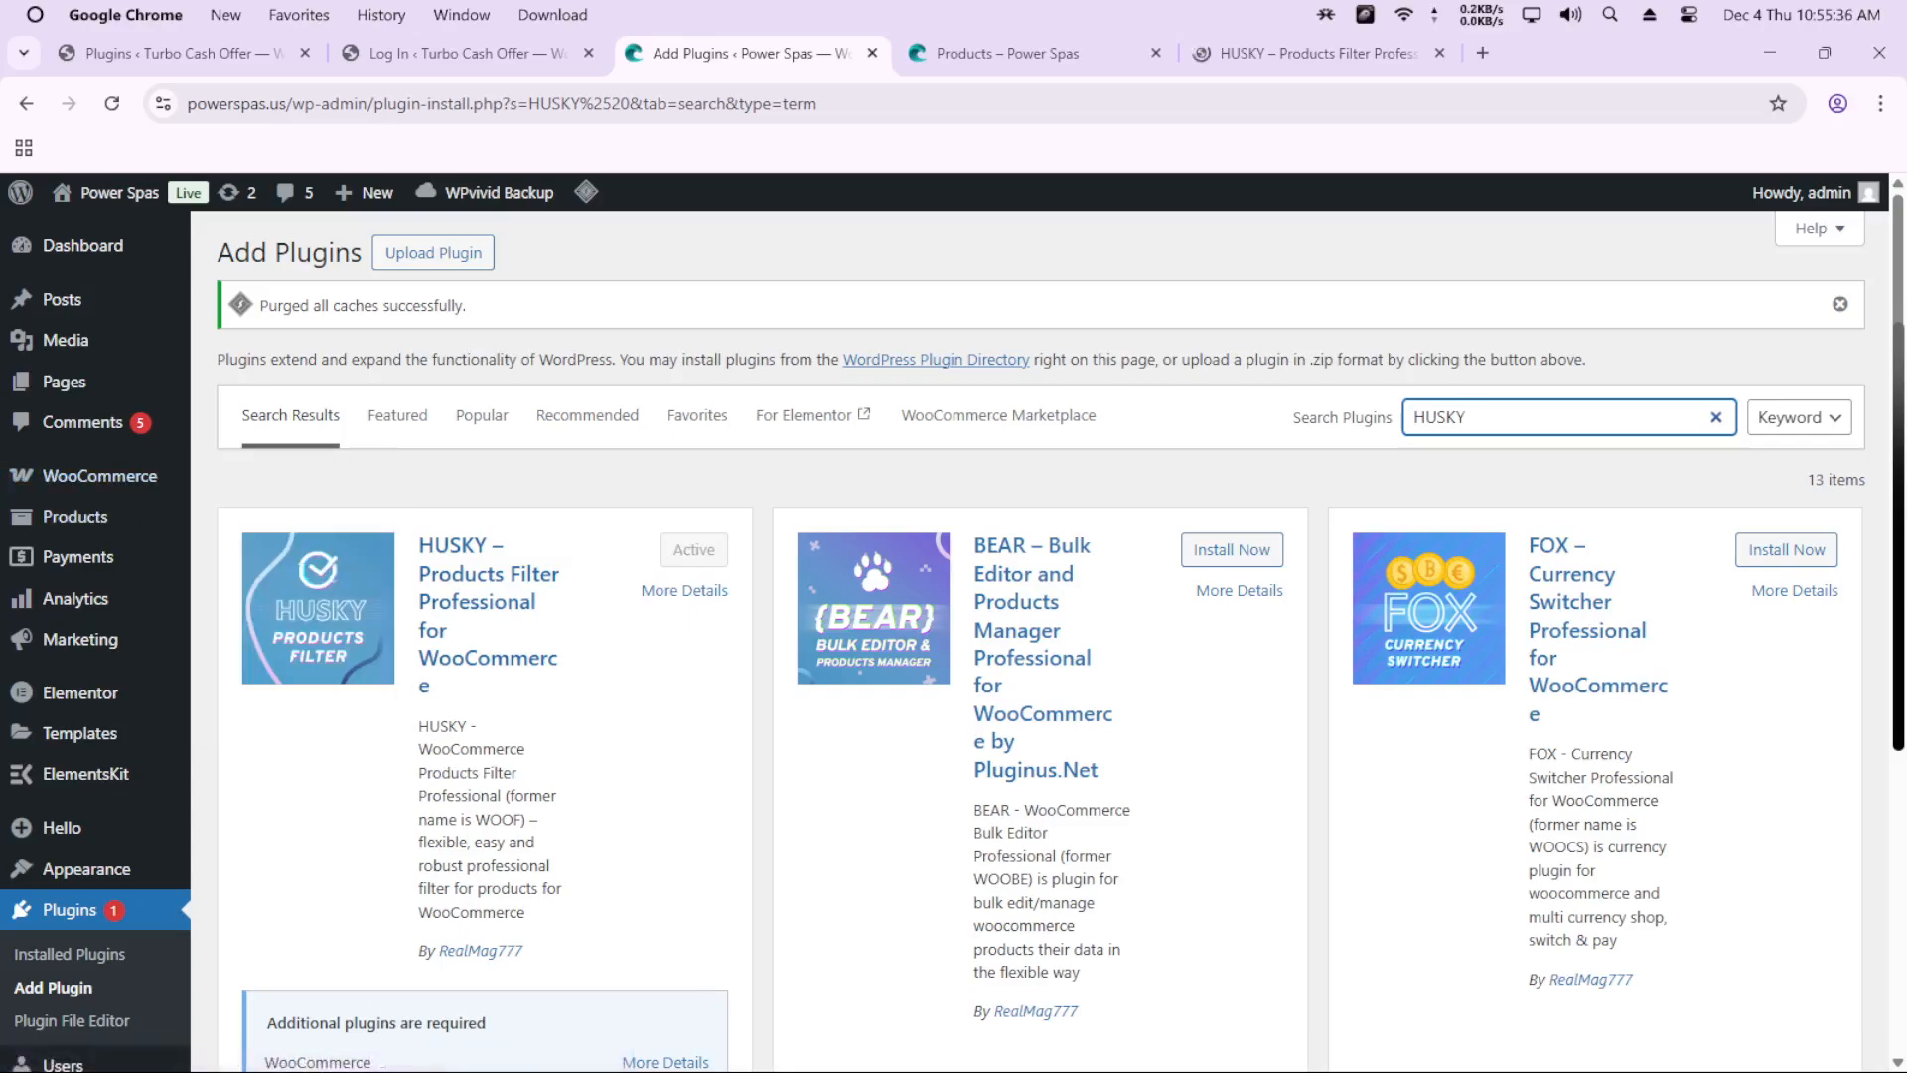
Step: Open the Products Filter section of the WooCommerce settings
mouse_move(97, 485)
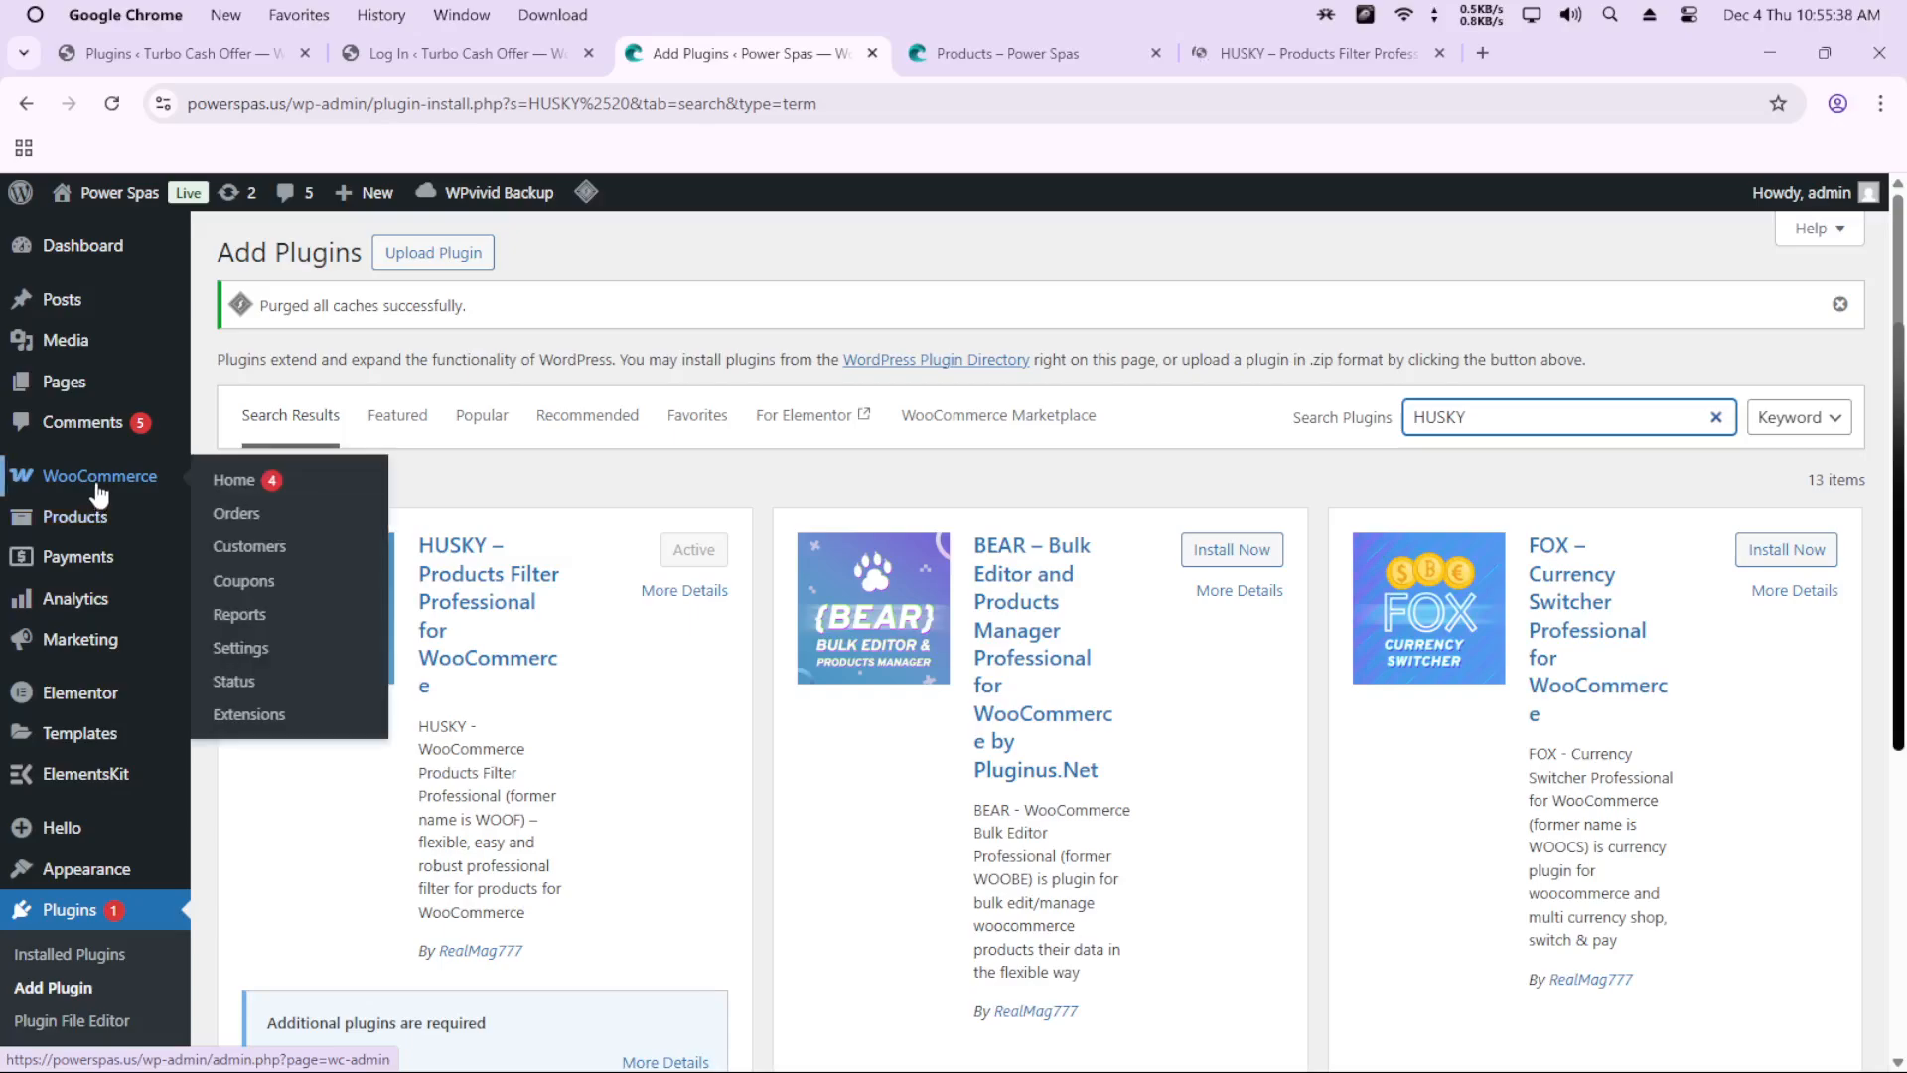
click(241, 654)
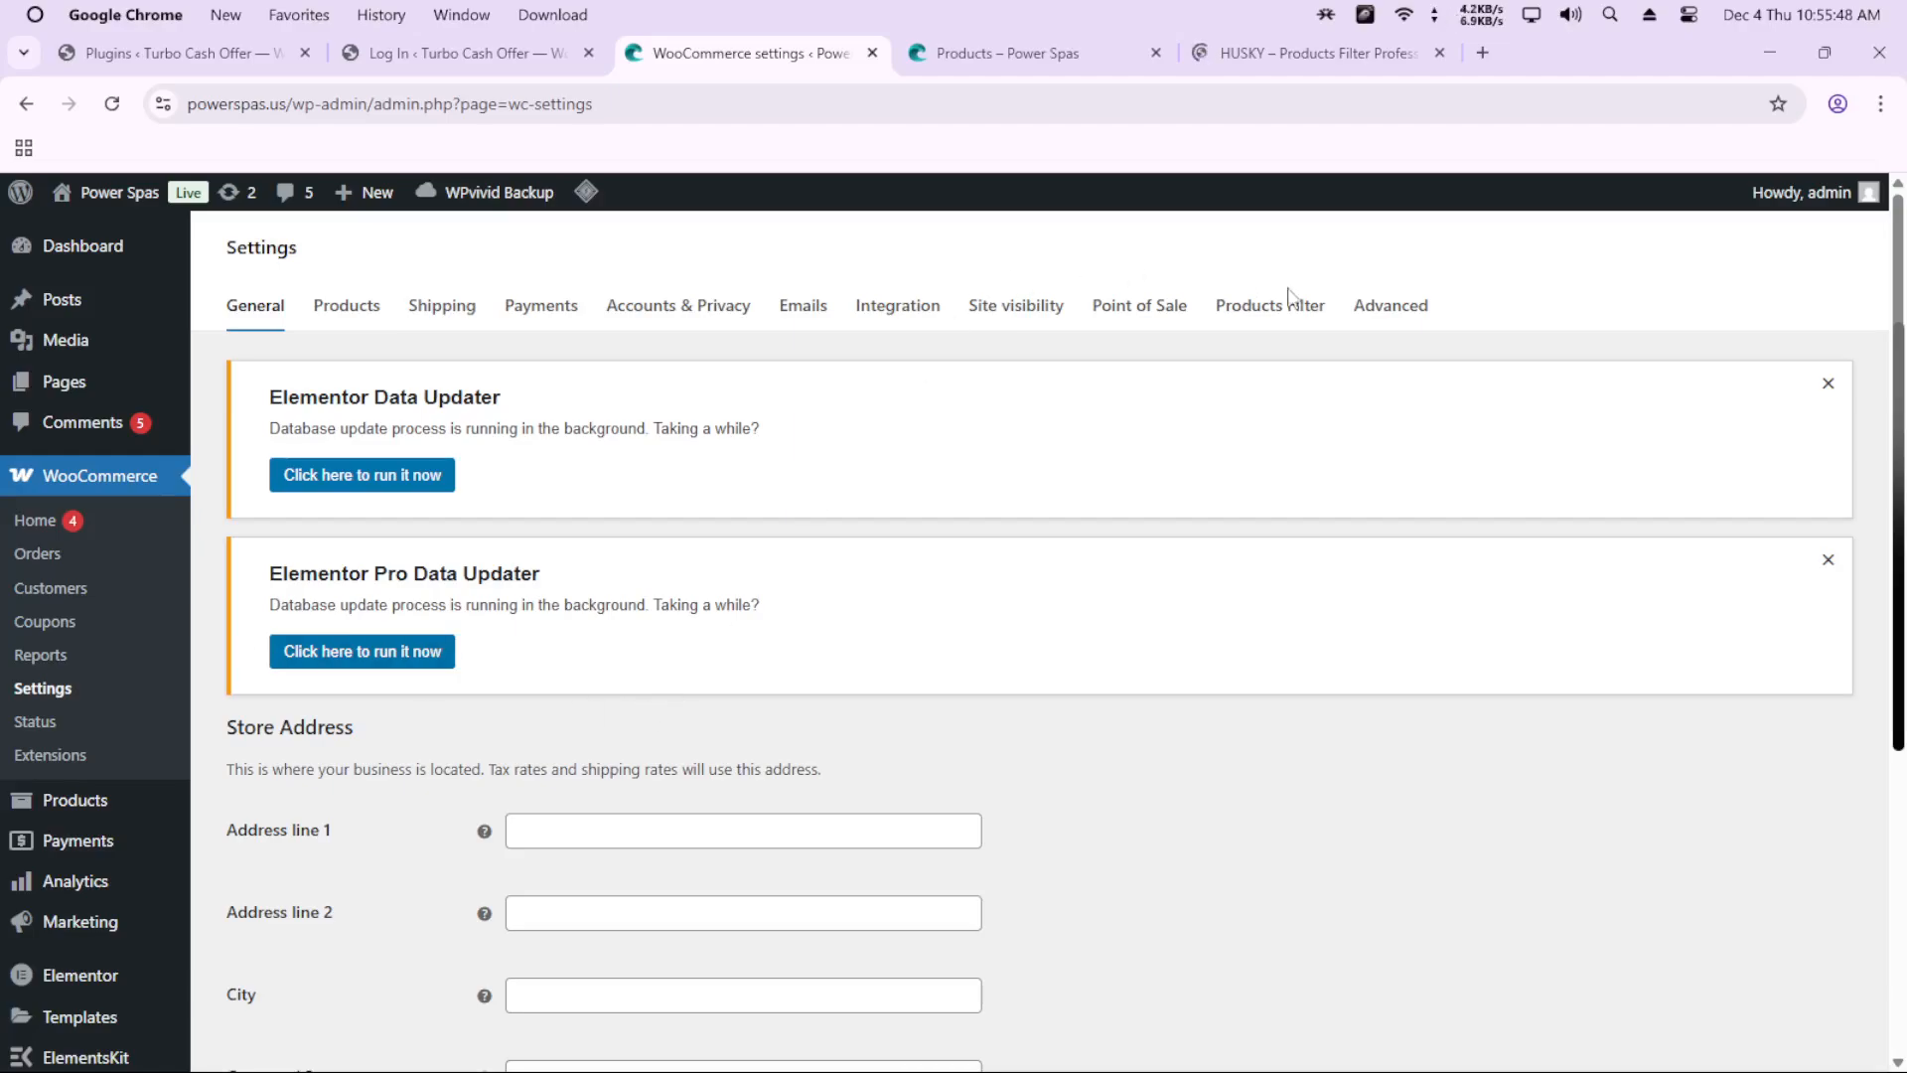
click(1254, 324)
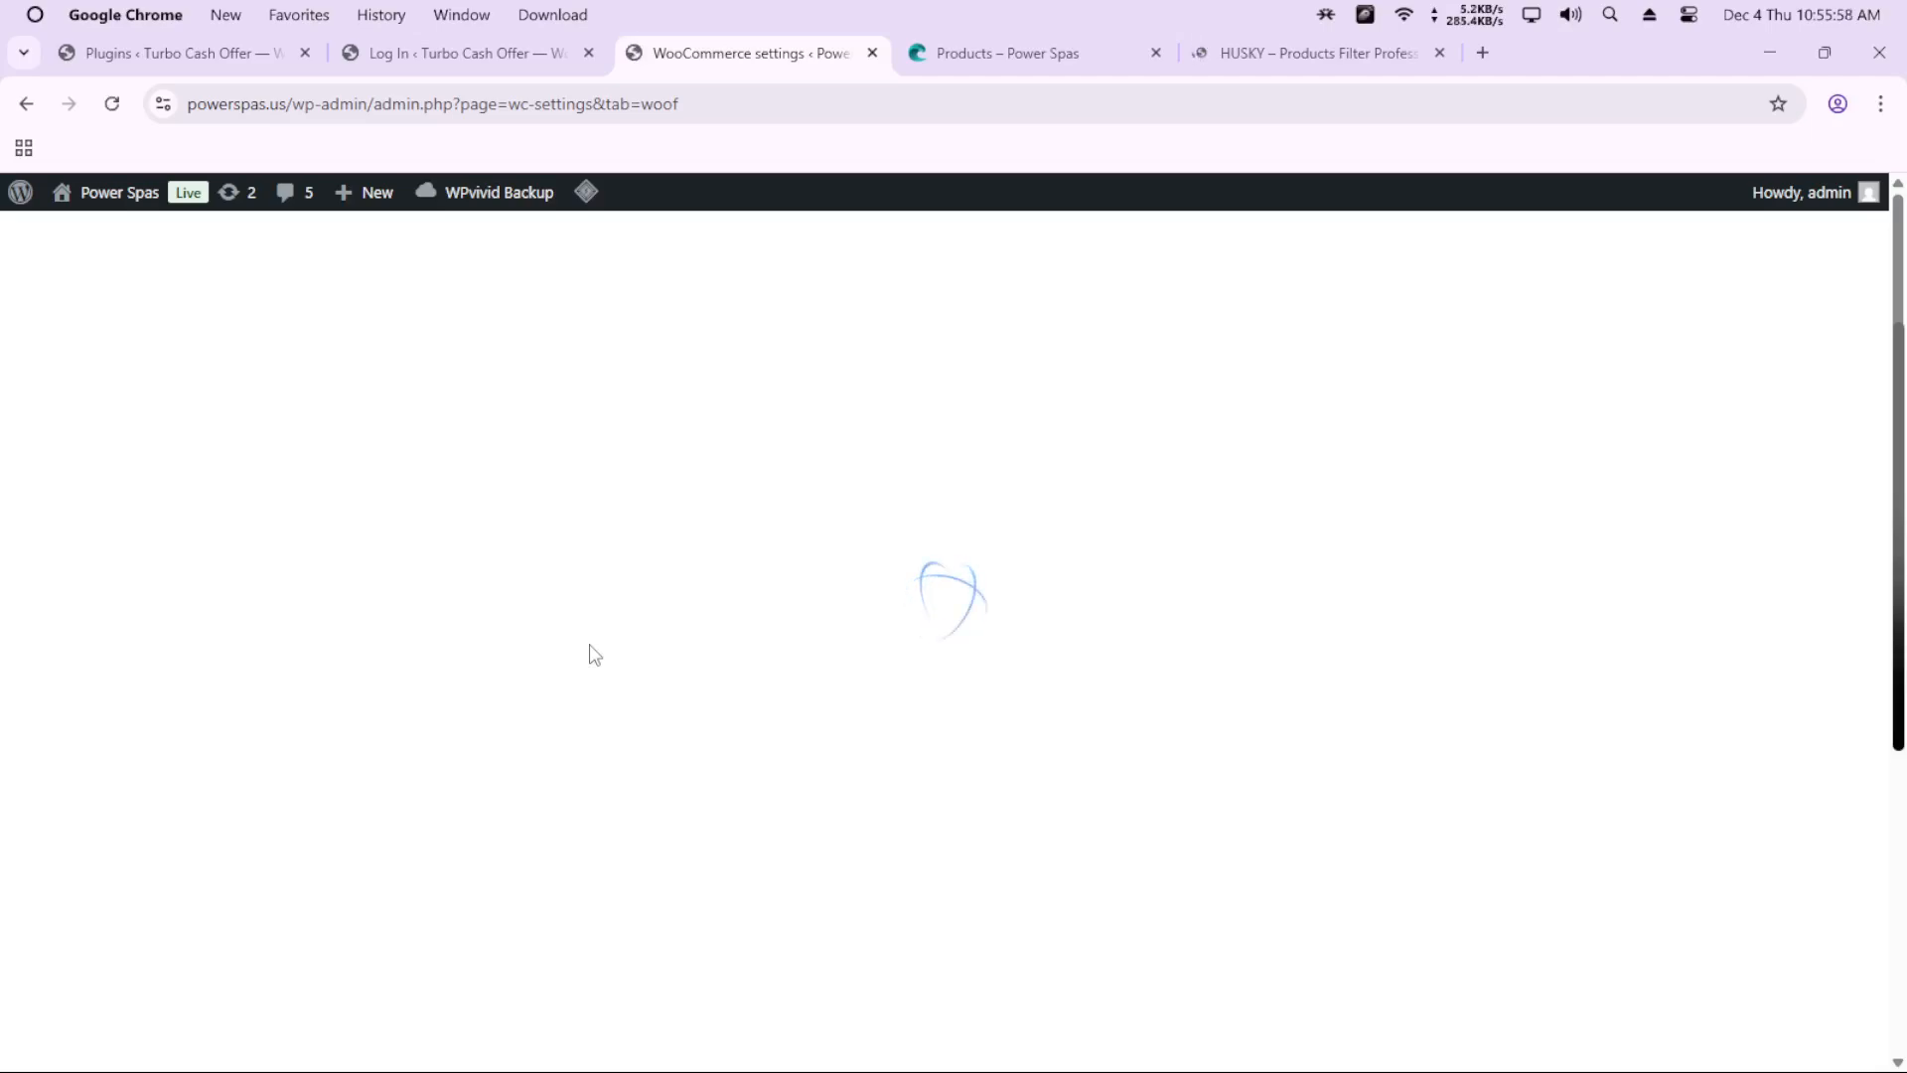
Step: Examine the filter items in the HUSKY structure settings, from Search by Price to Product tags, at a reduced page zoom
scroll(601, 655, down, 8)
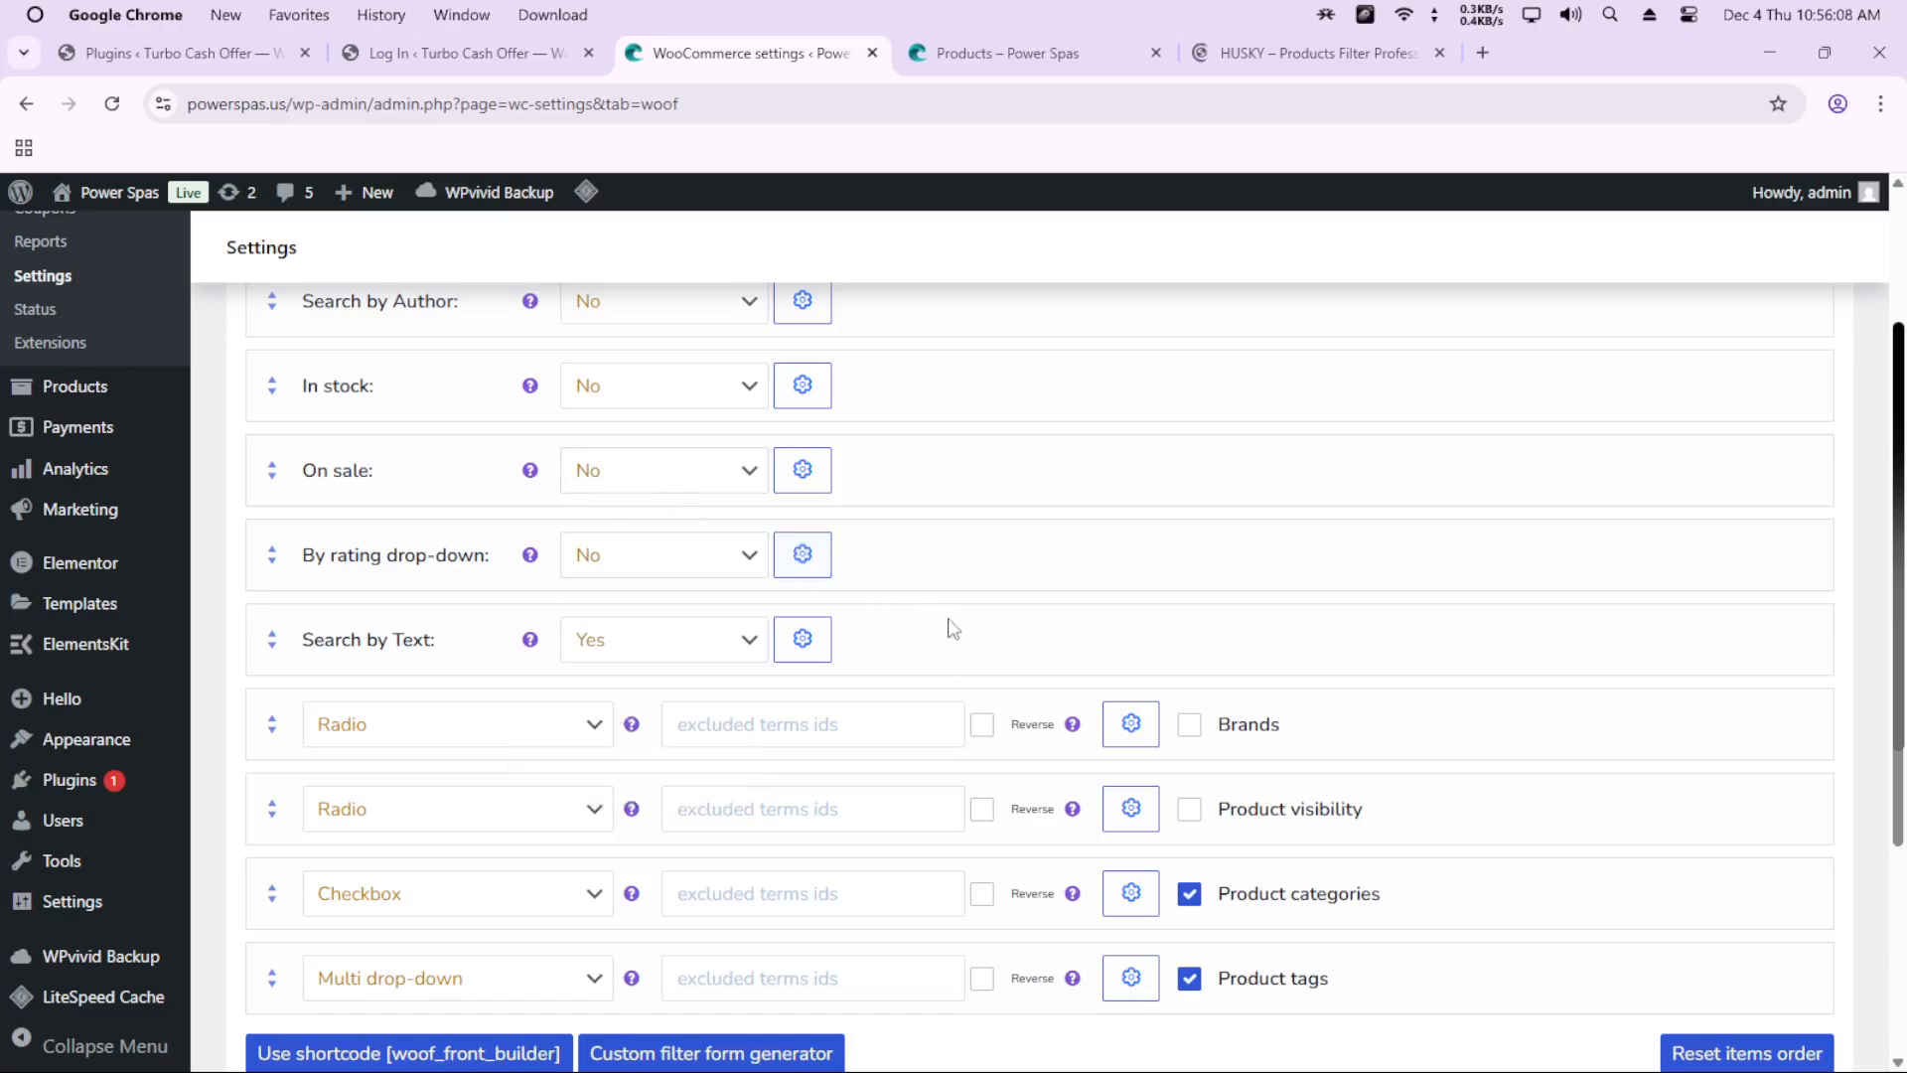
key(ctrl+minus)
scroll(502, 497, up, 1)
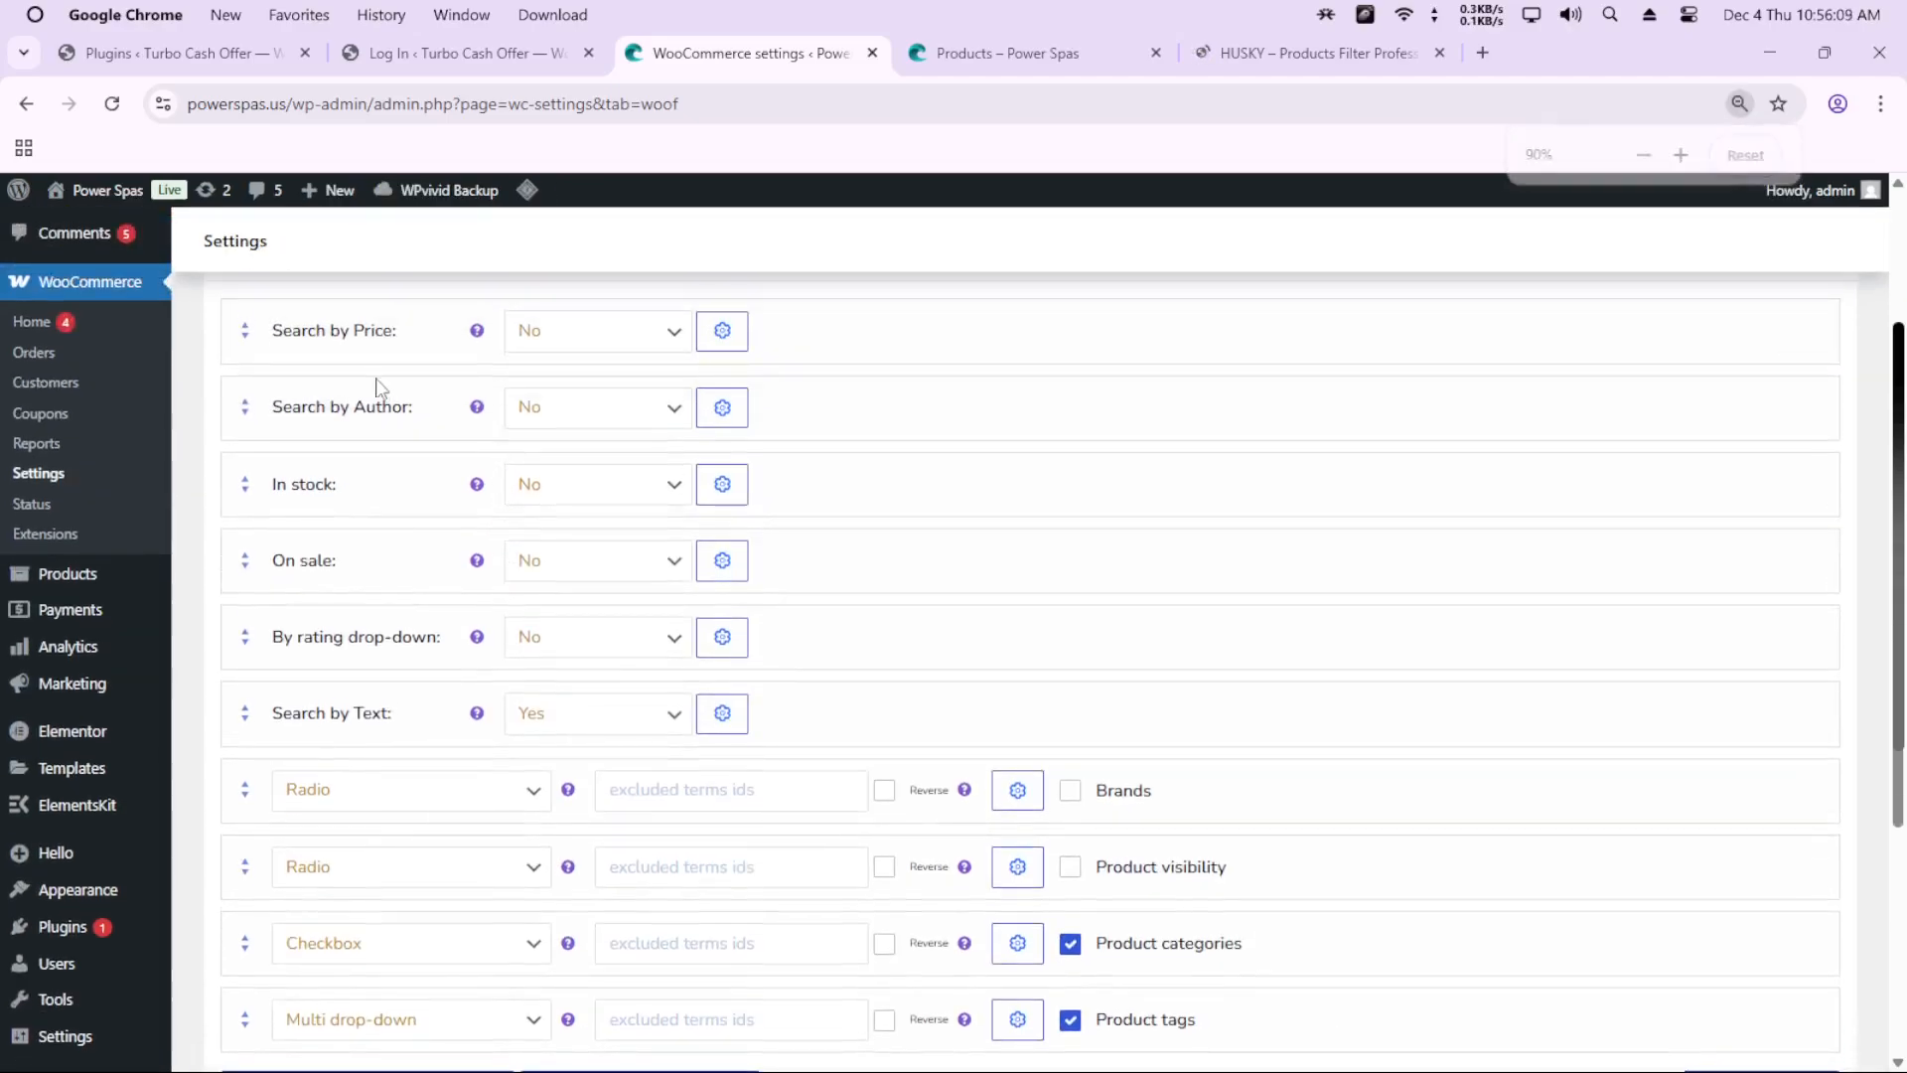
key(ctrl+minus)
scroll(581, 490, up, 1)
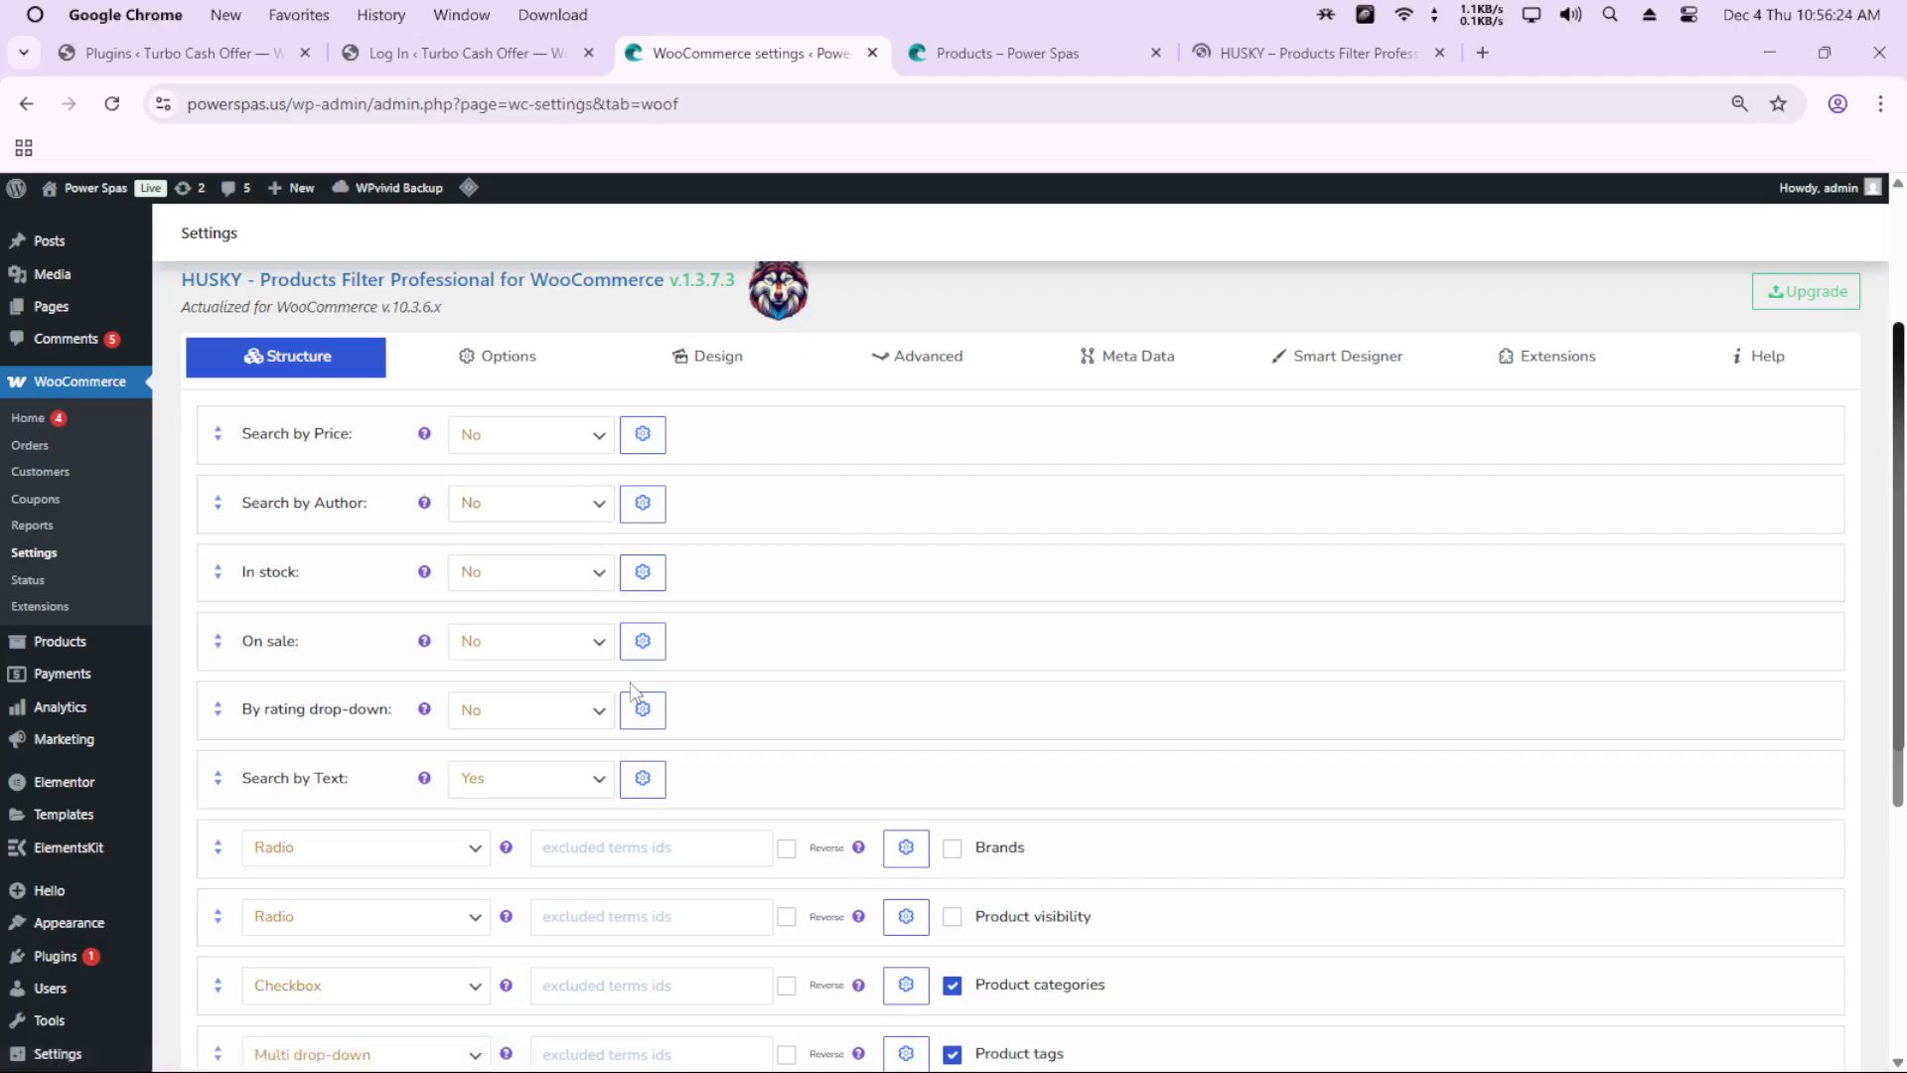
scroll(632, 689, down, 2)
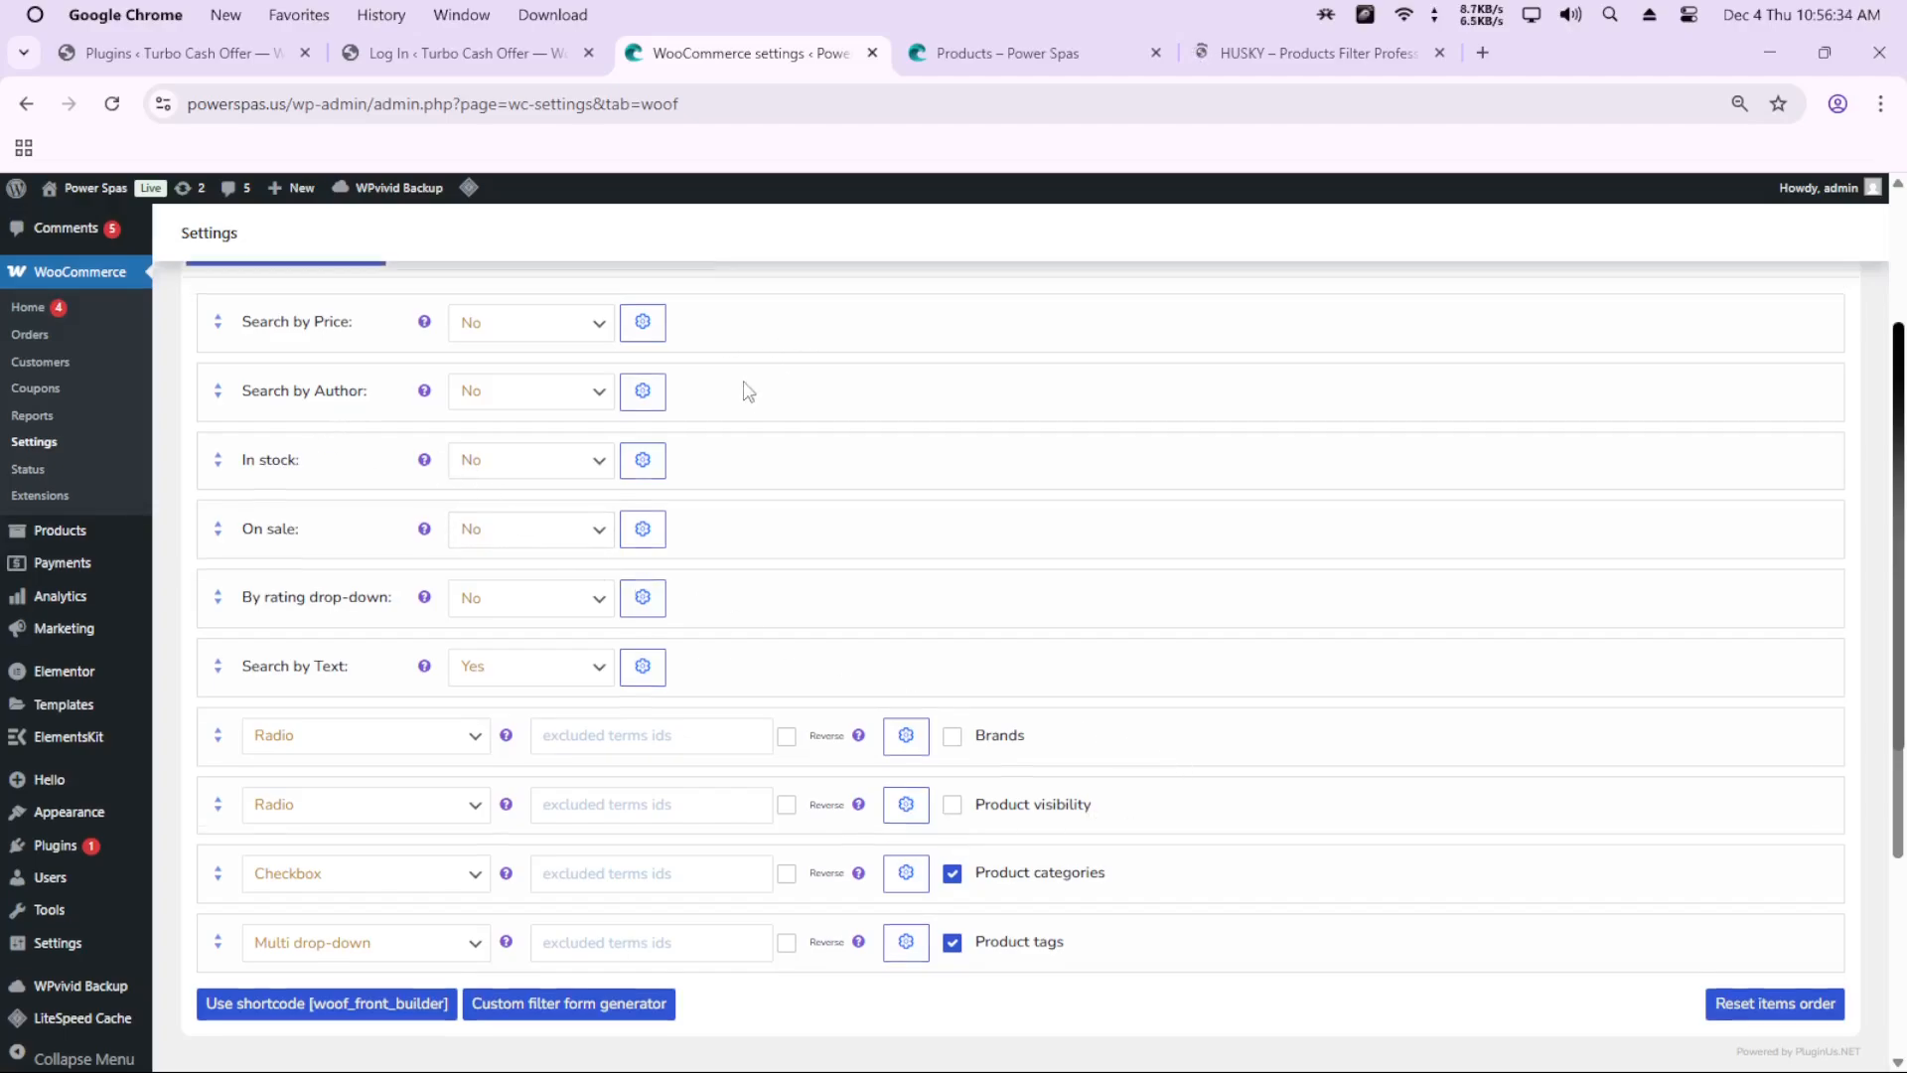
scroll(324, 546, up, 3)
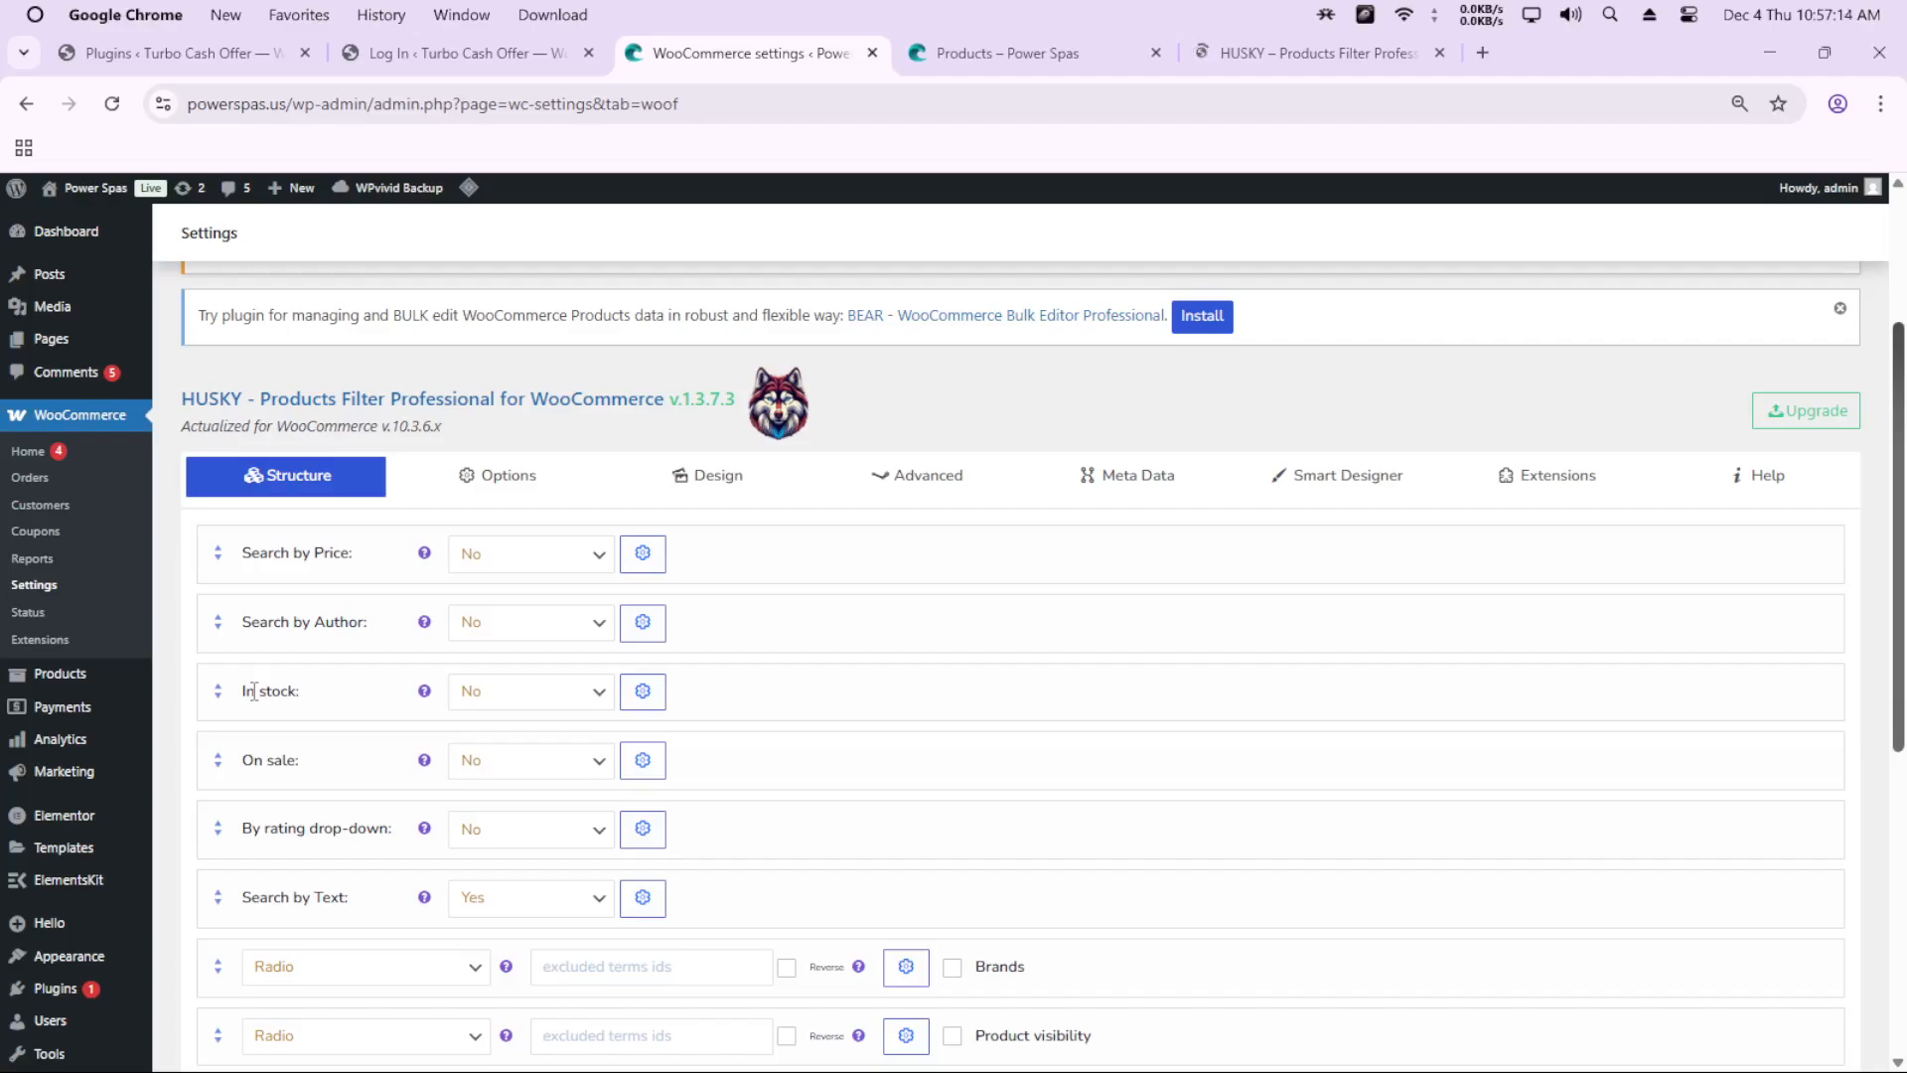
scroll(256, 686, down, 2)
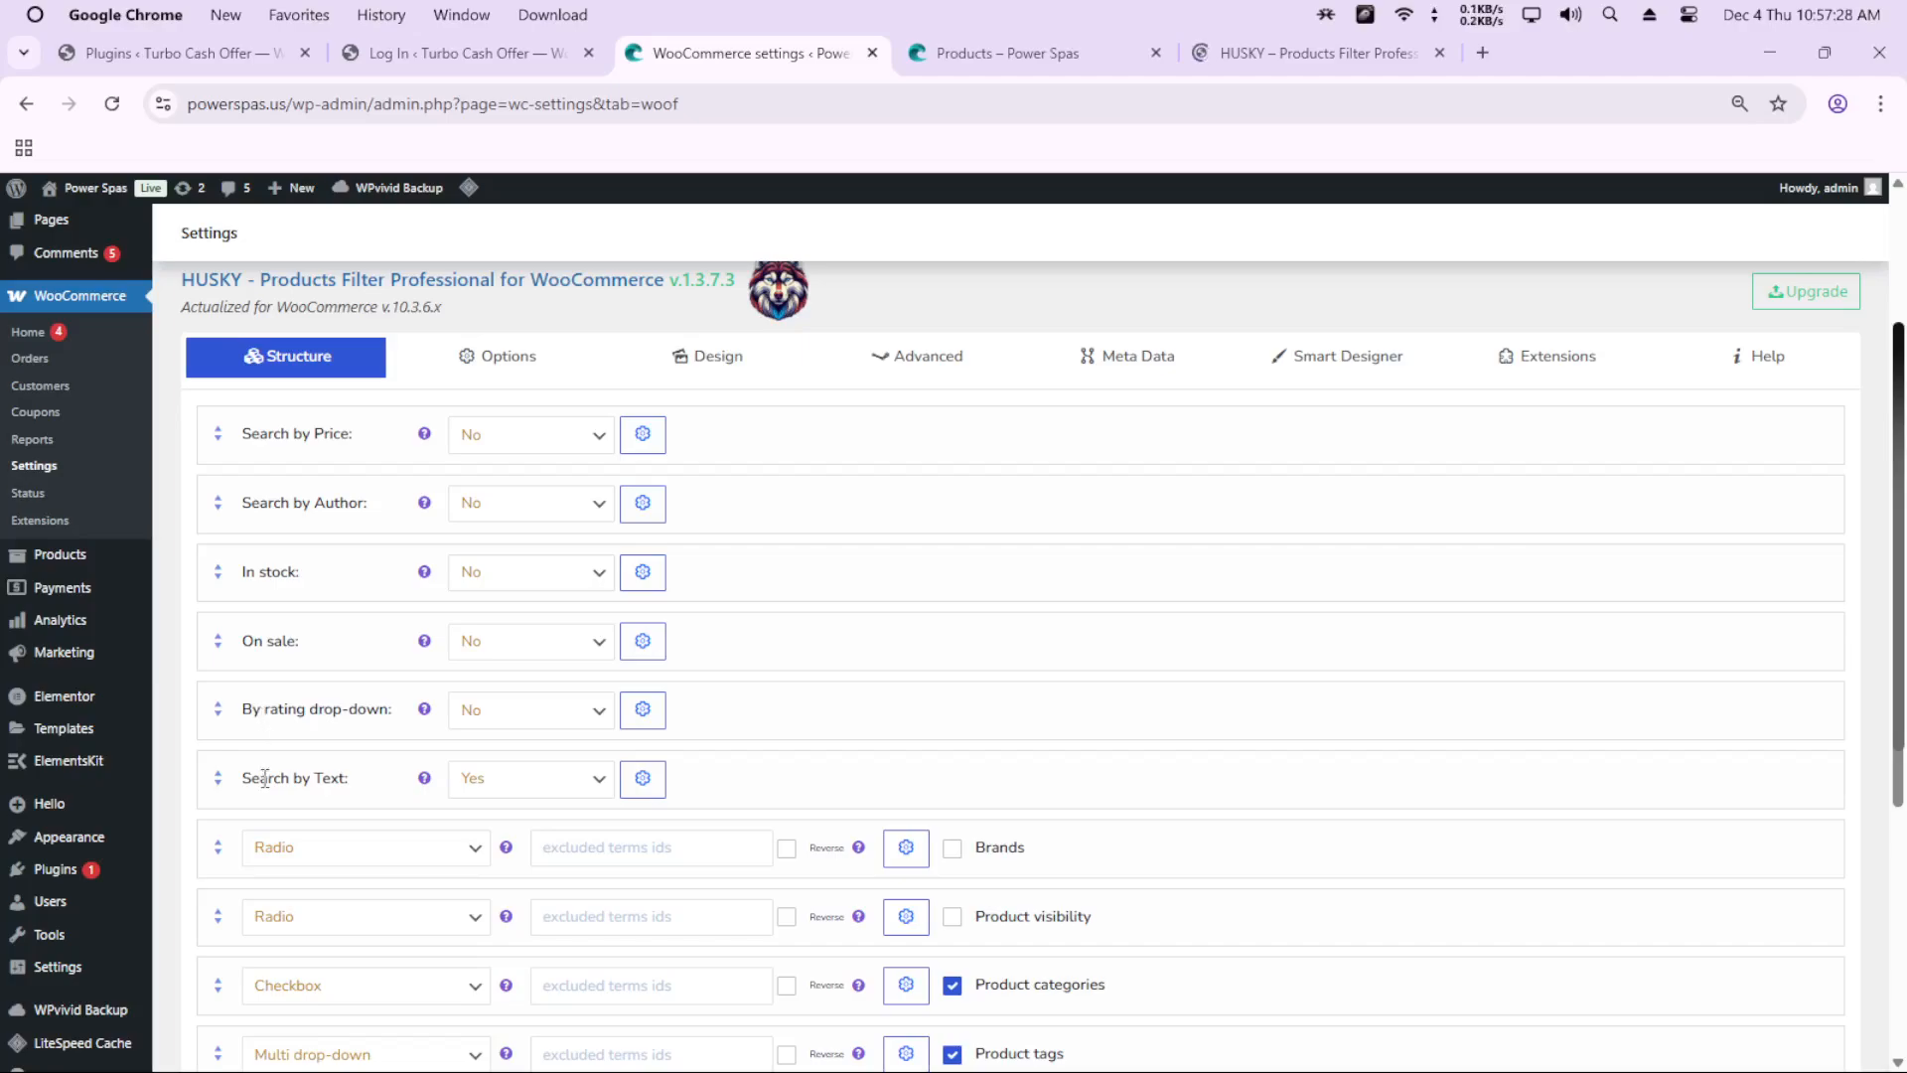
Step: Check how the Search by Text item appears in the filter on the Products page
click(1000, 51)
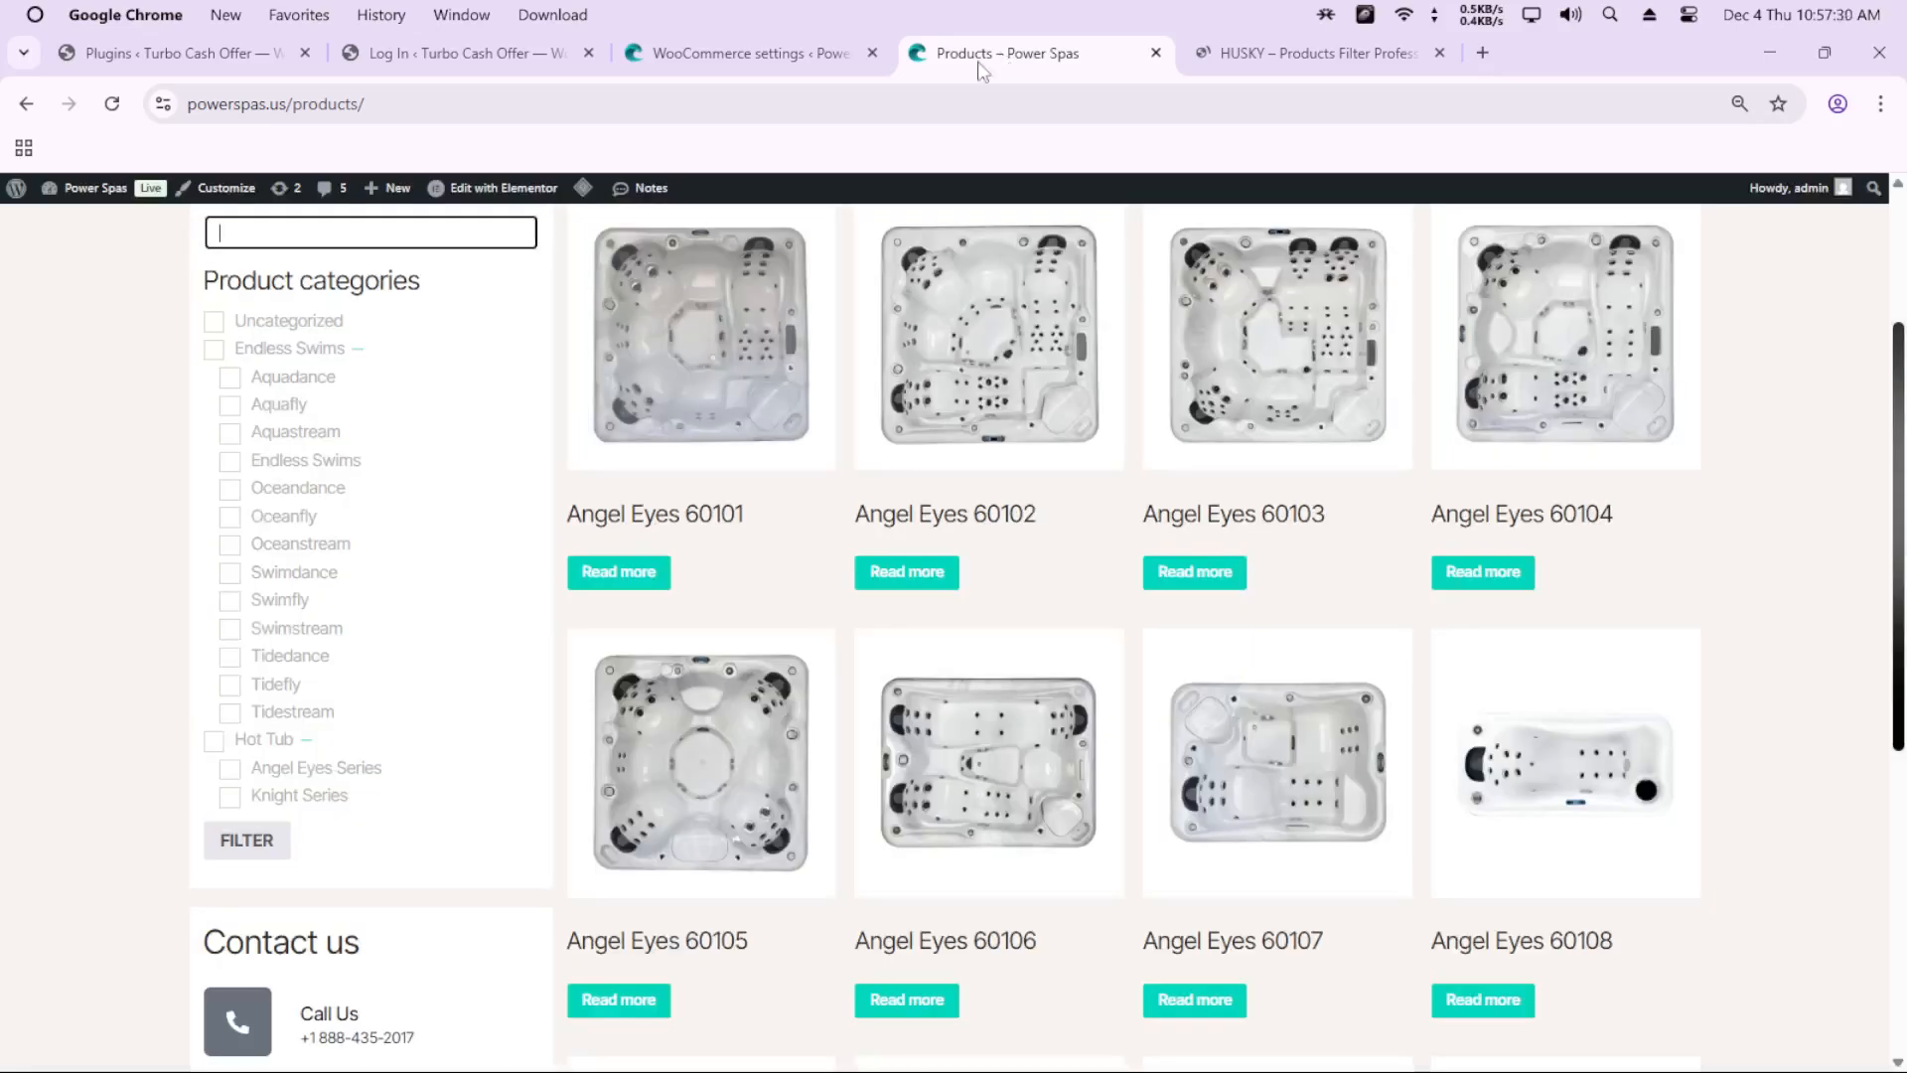
scroll(368, 422, up, 2)
click(359, 467)
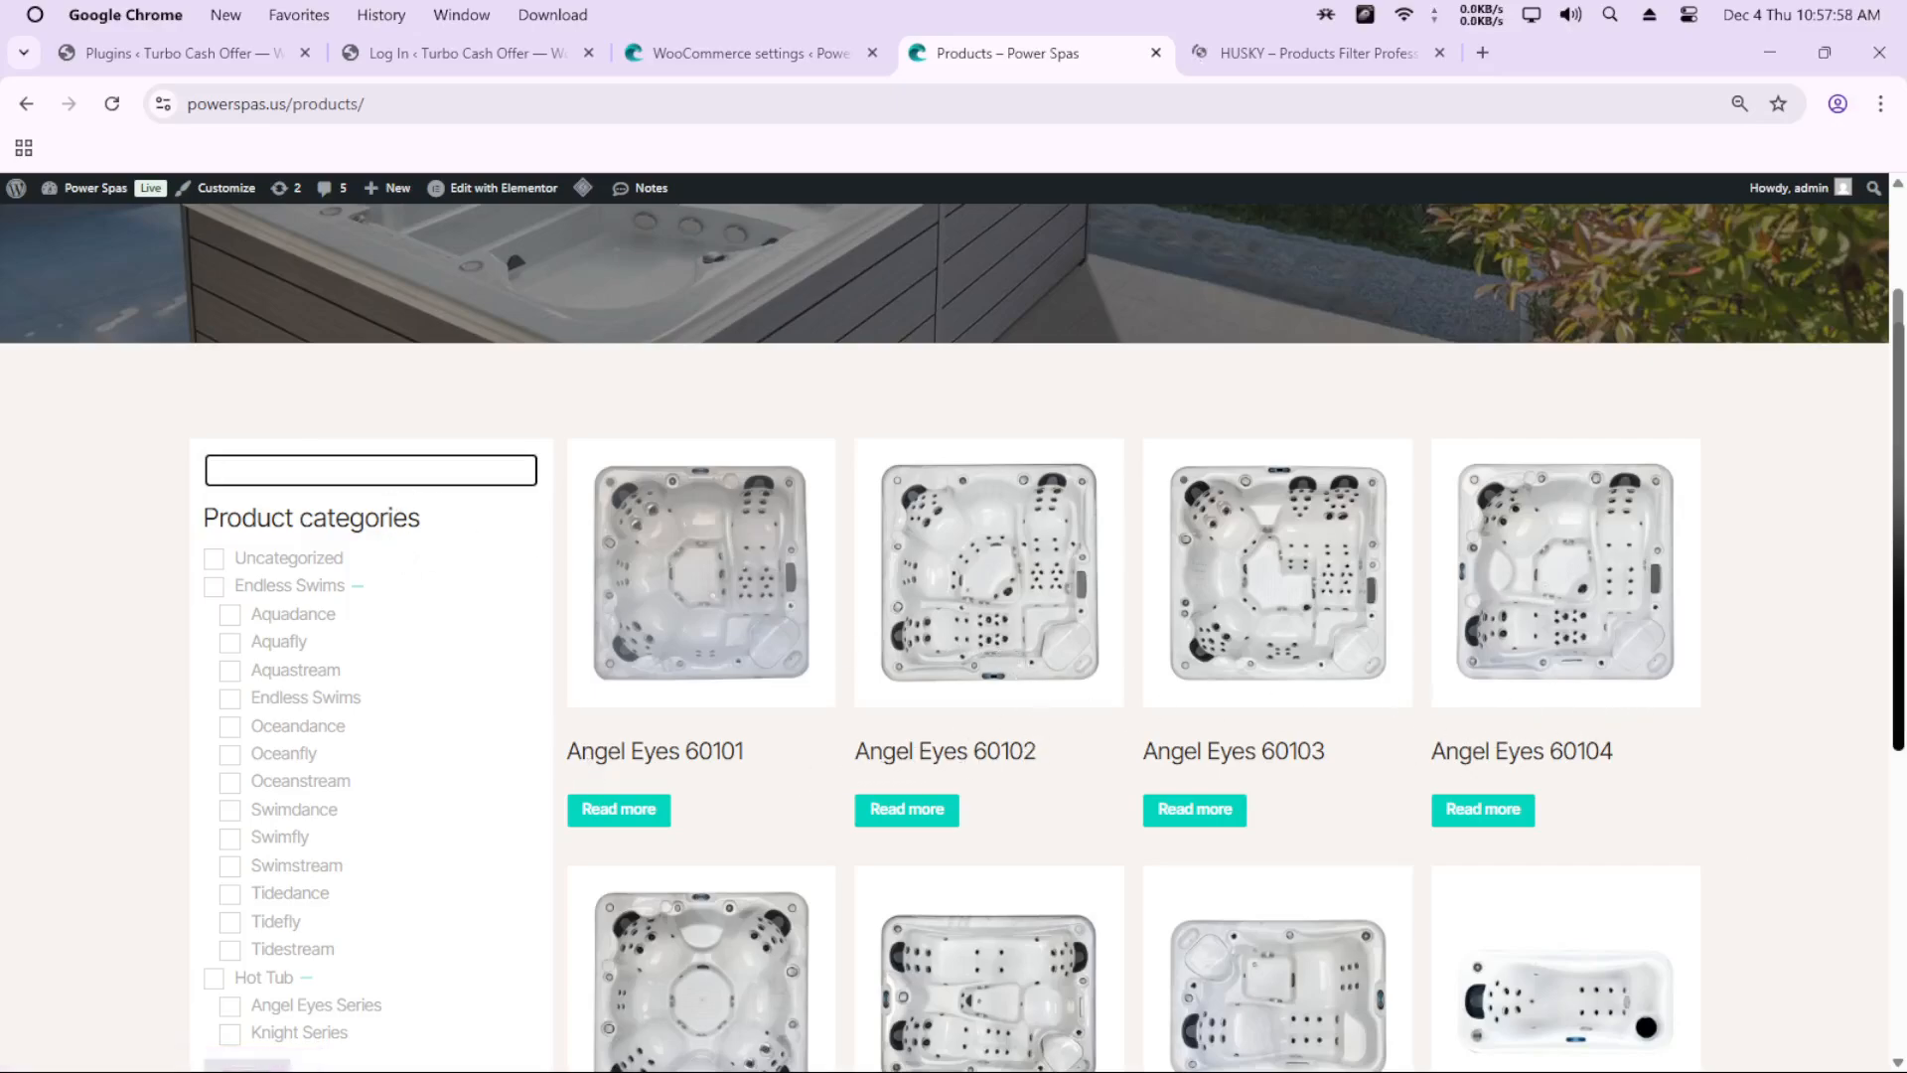
Step: Compare the Product categories item in the HUSKY settings with the category checkboxes on the Products page
click(740, 53)
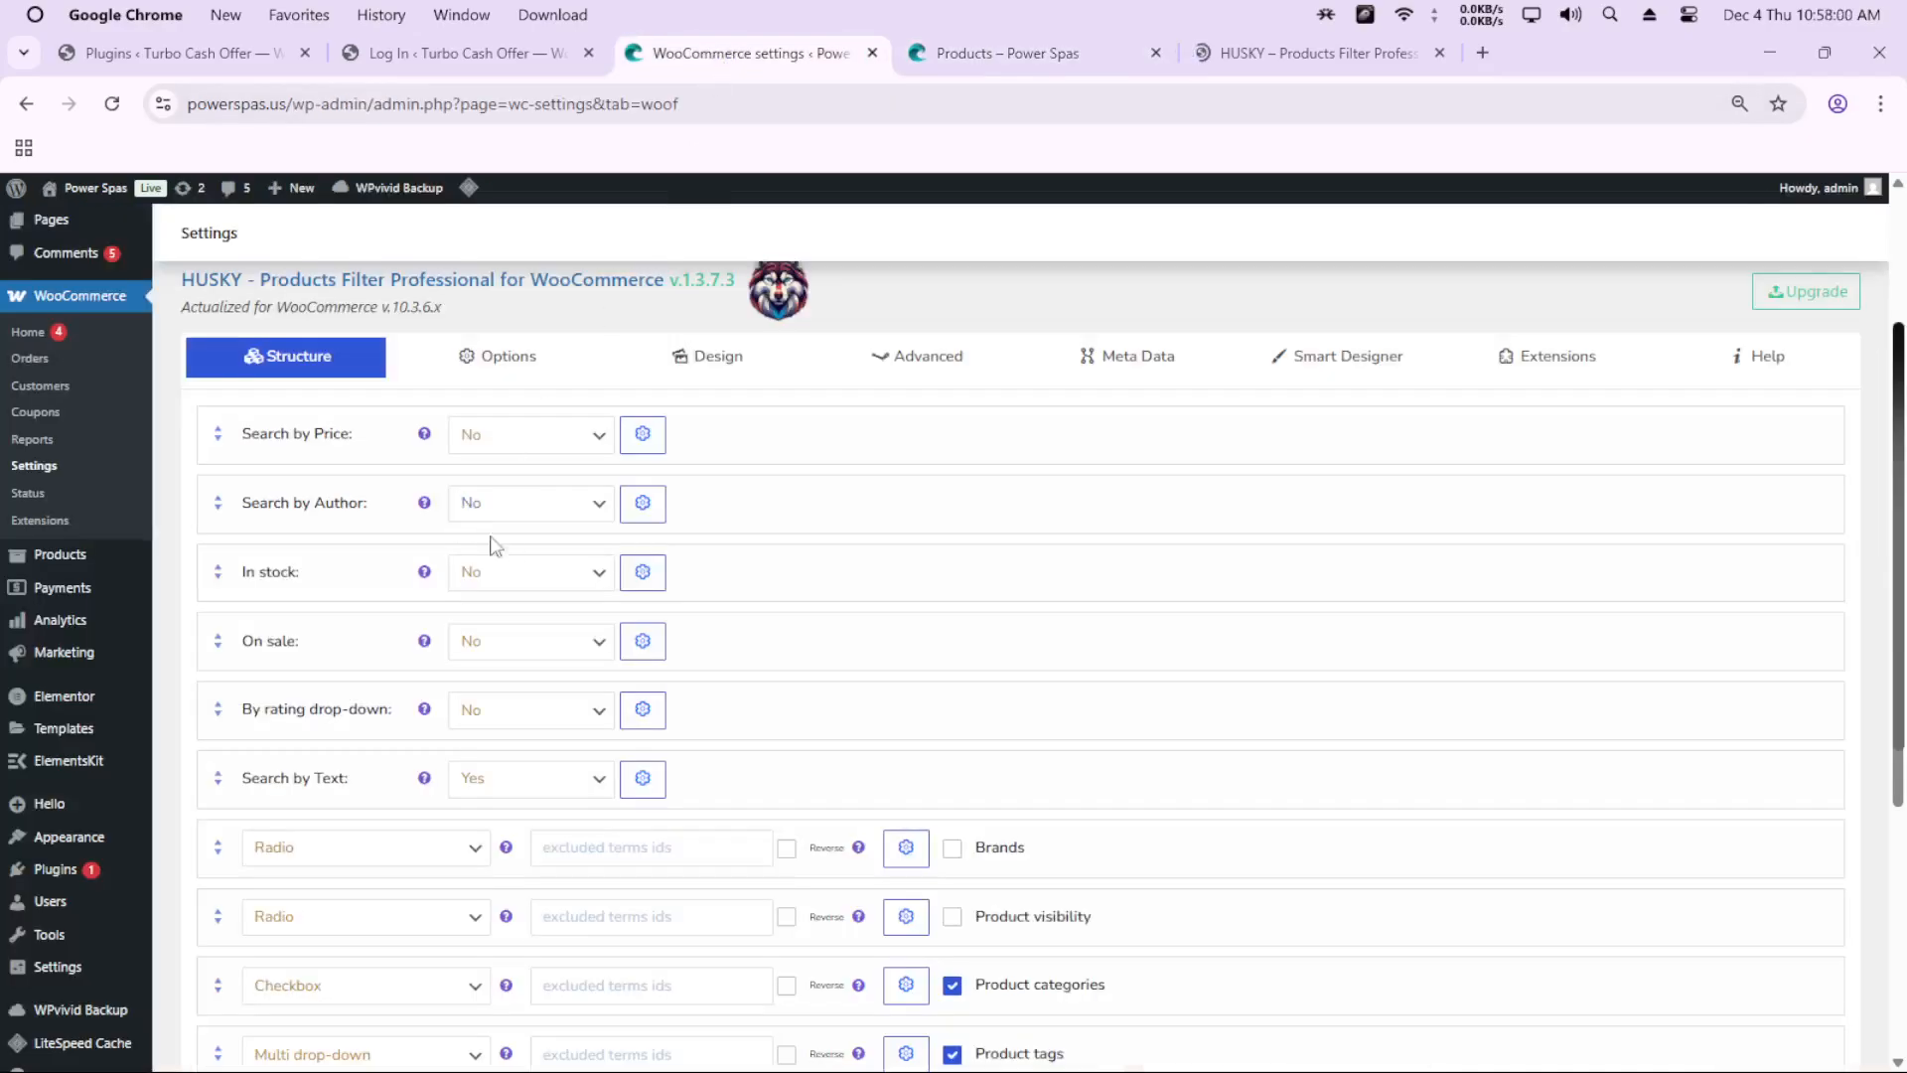
scroll(427, 641, down, 4)
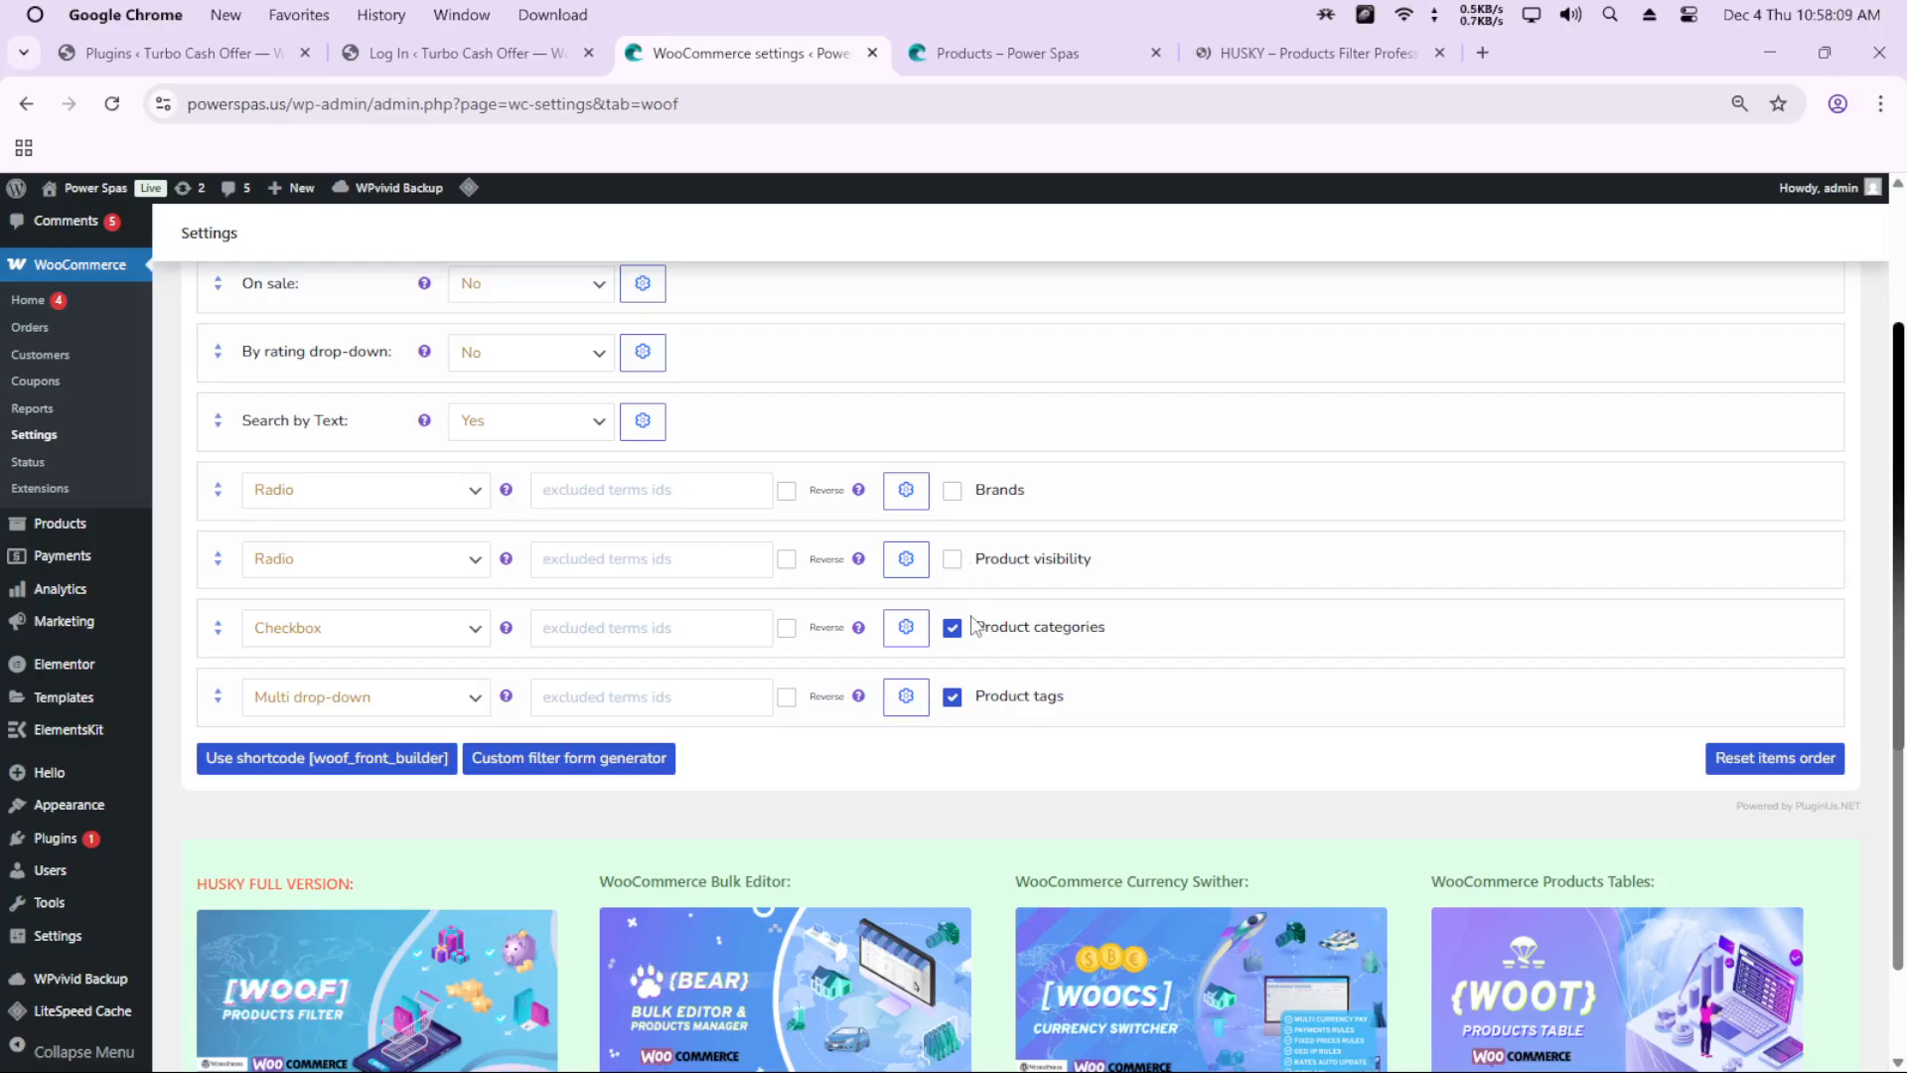
click(980, 53)
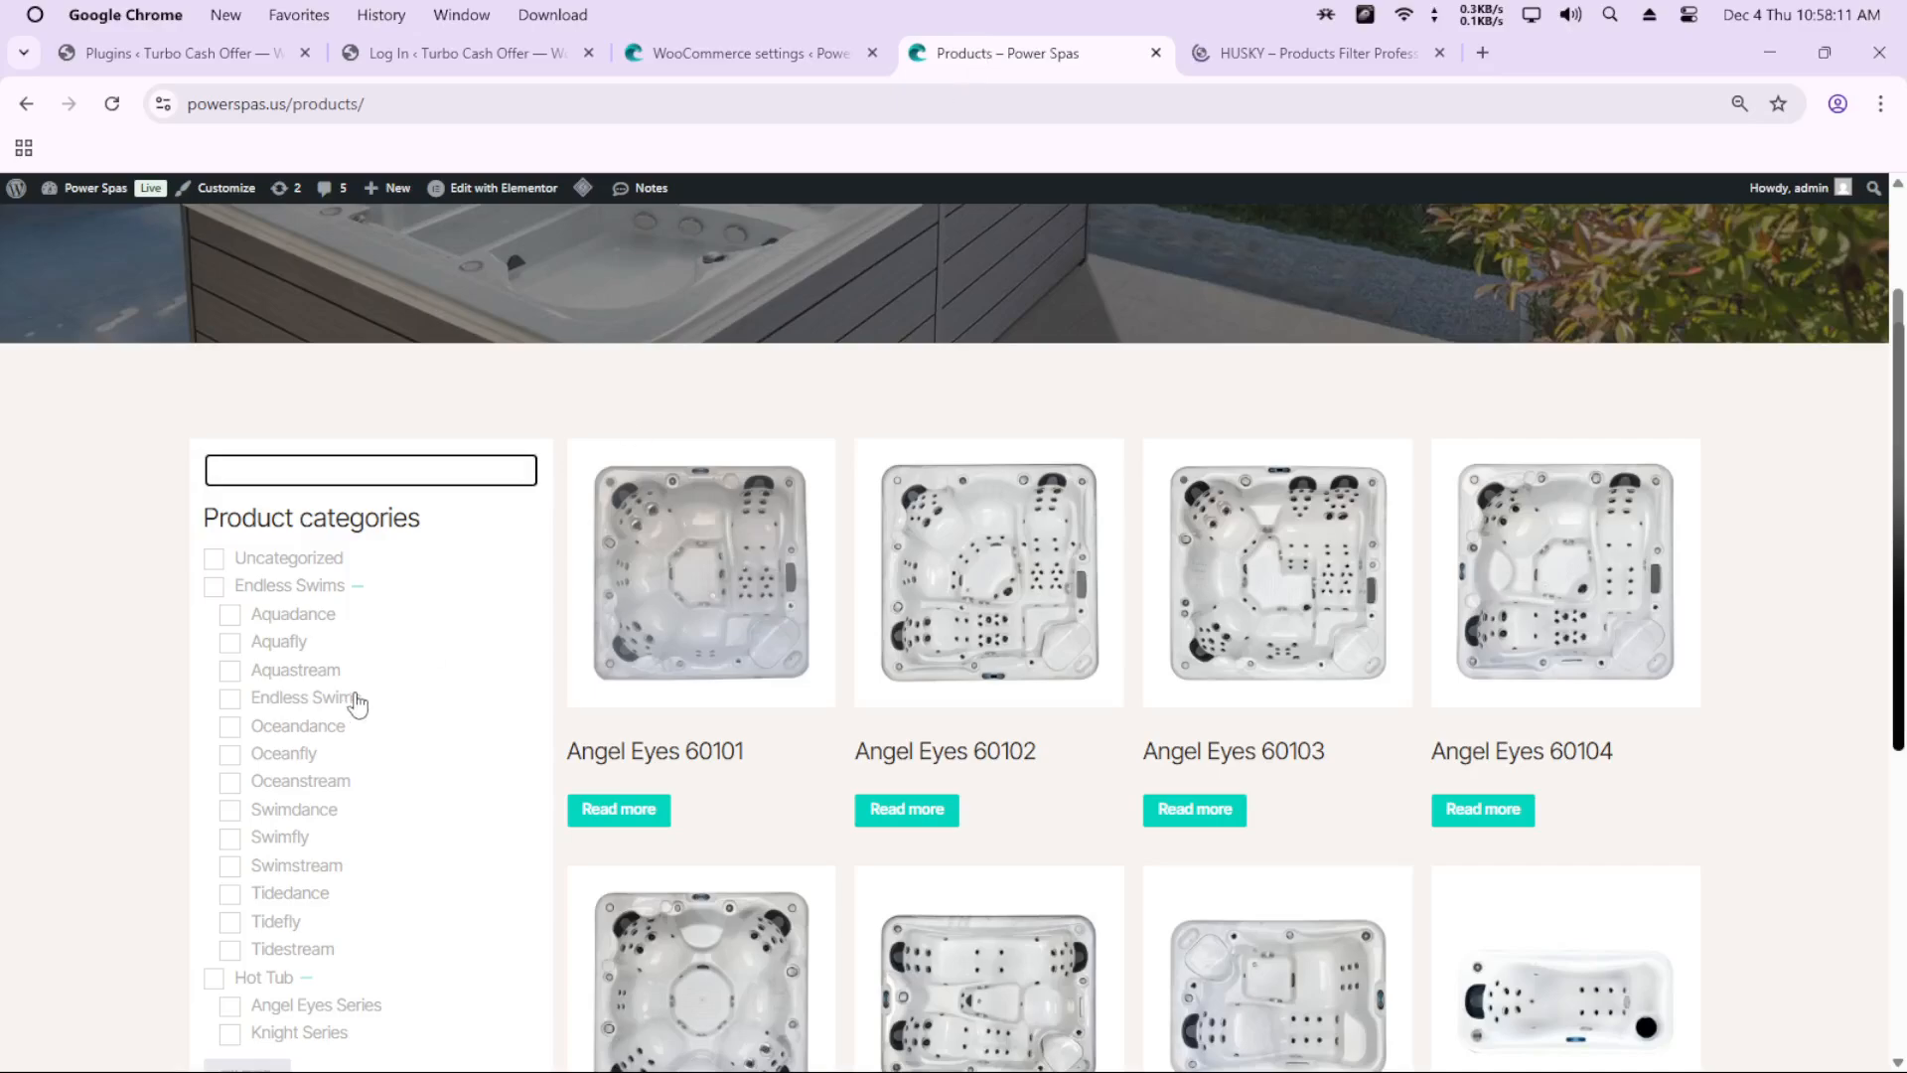
scroll(354, 703, down, 3)
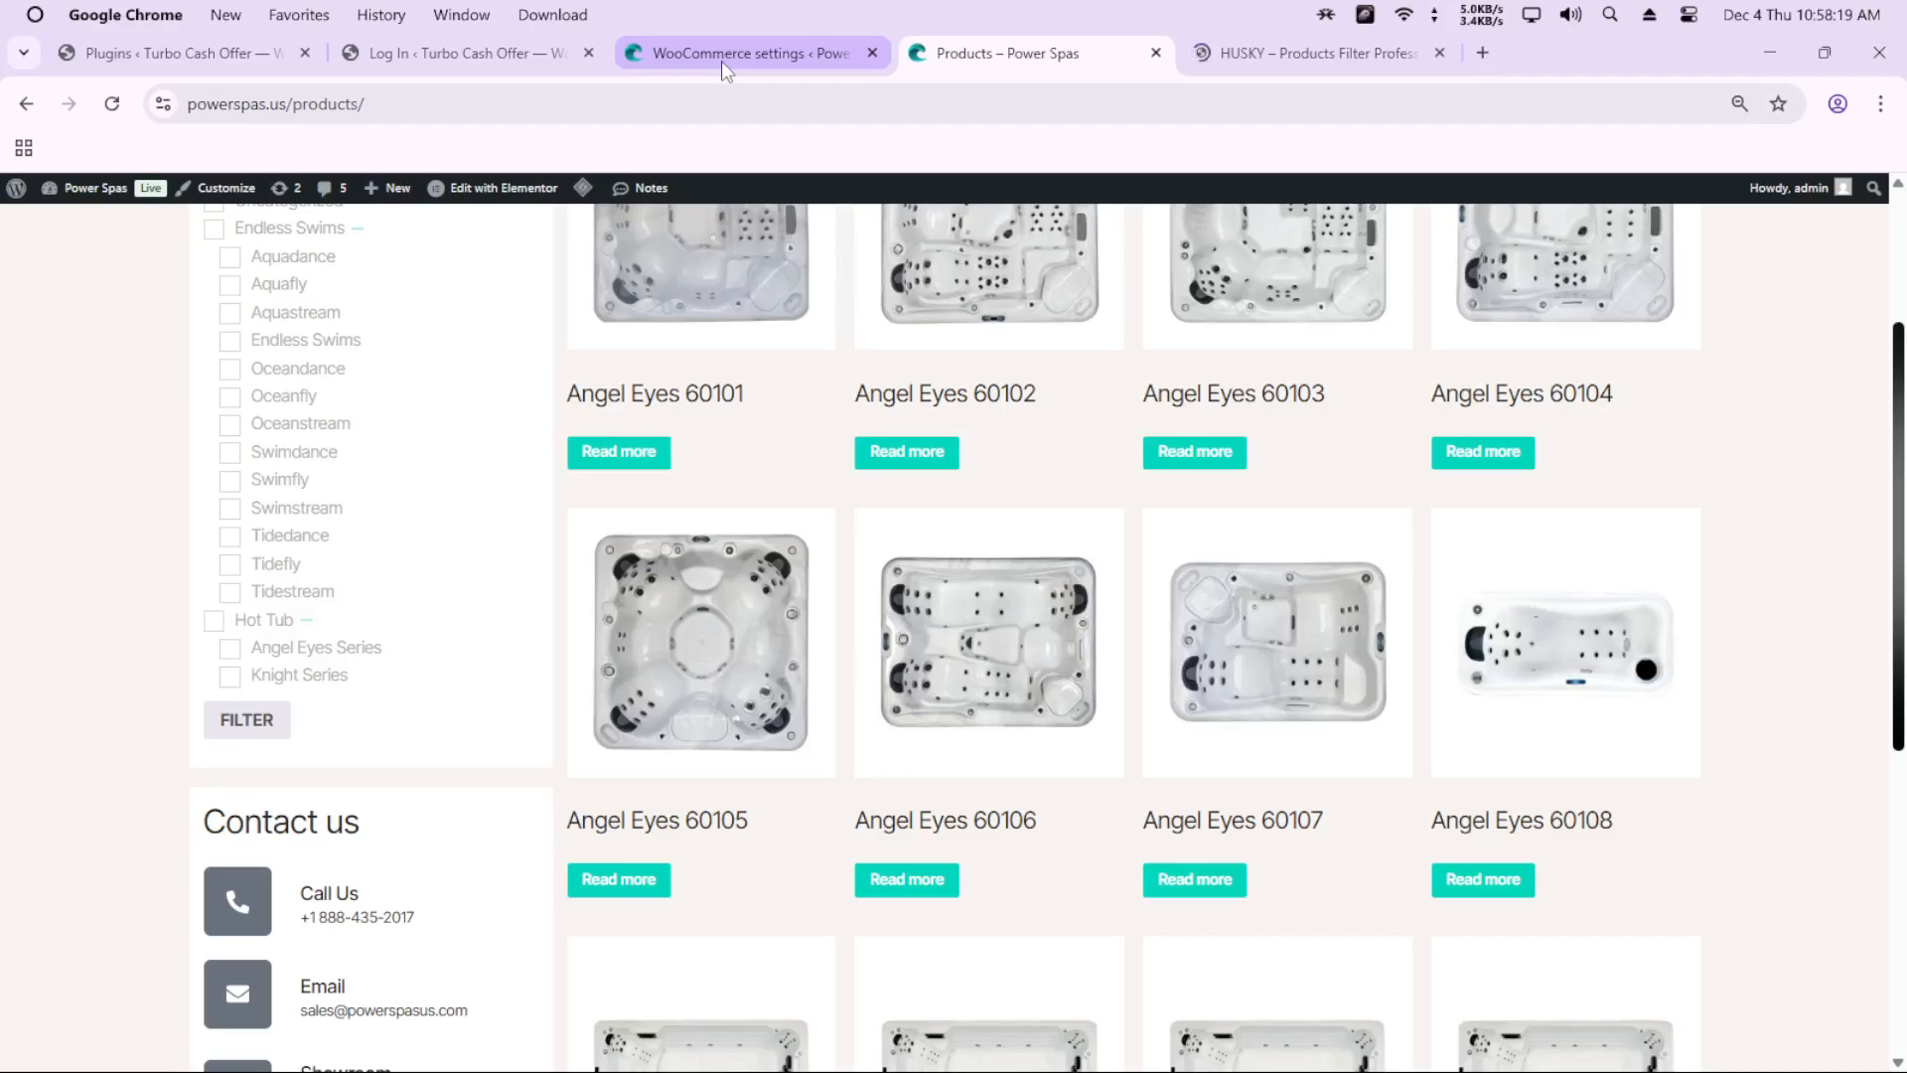
Step: Show the available filter types for the Product categories item in the HUSKY settings
mouse_move(721, 62)
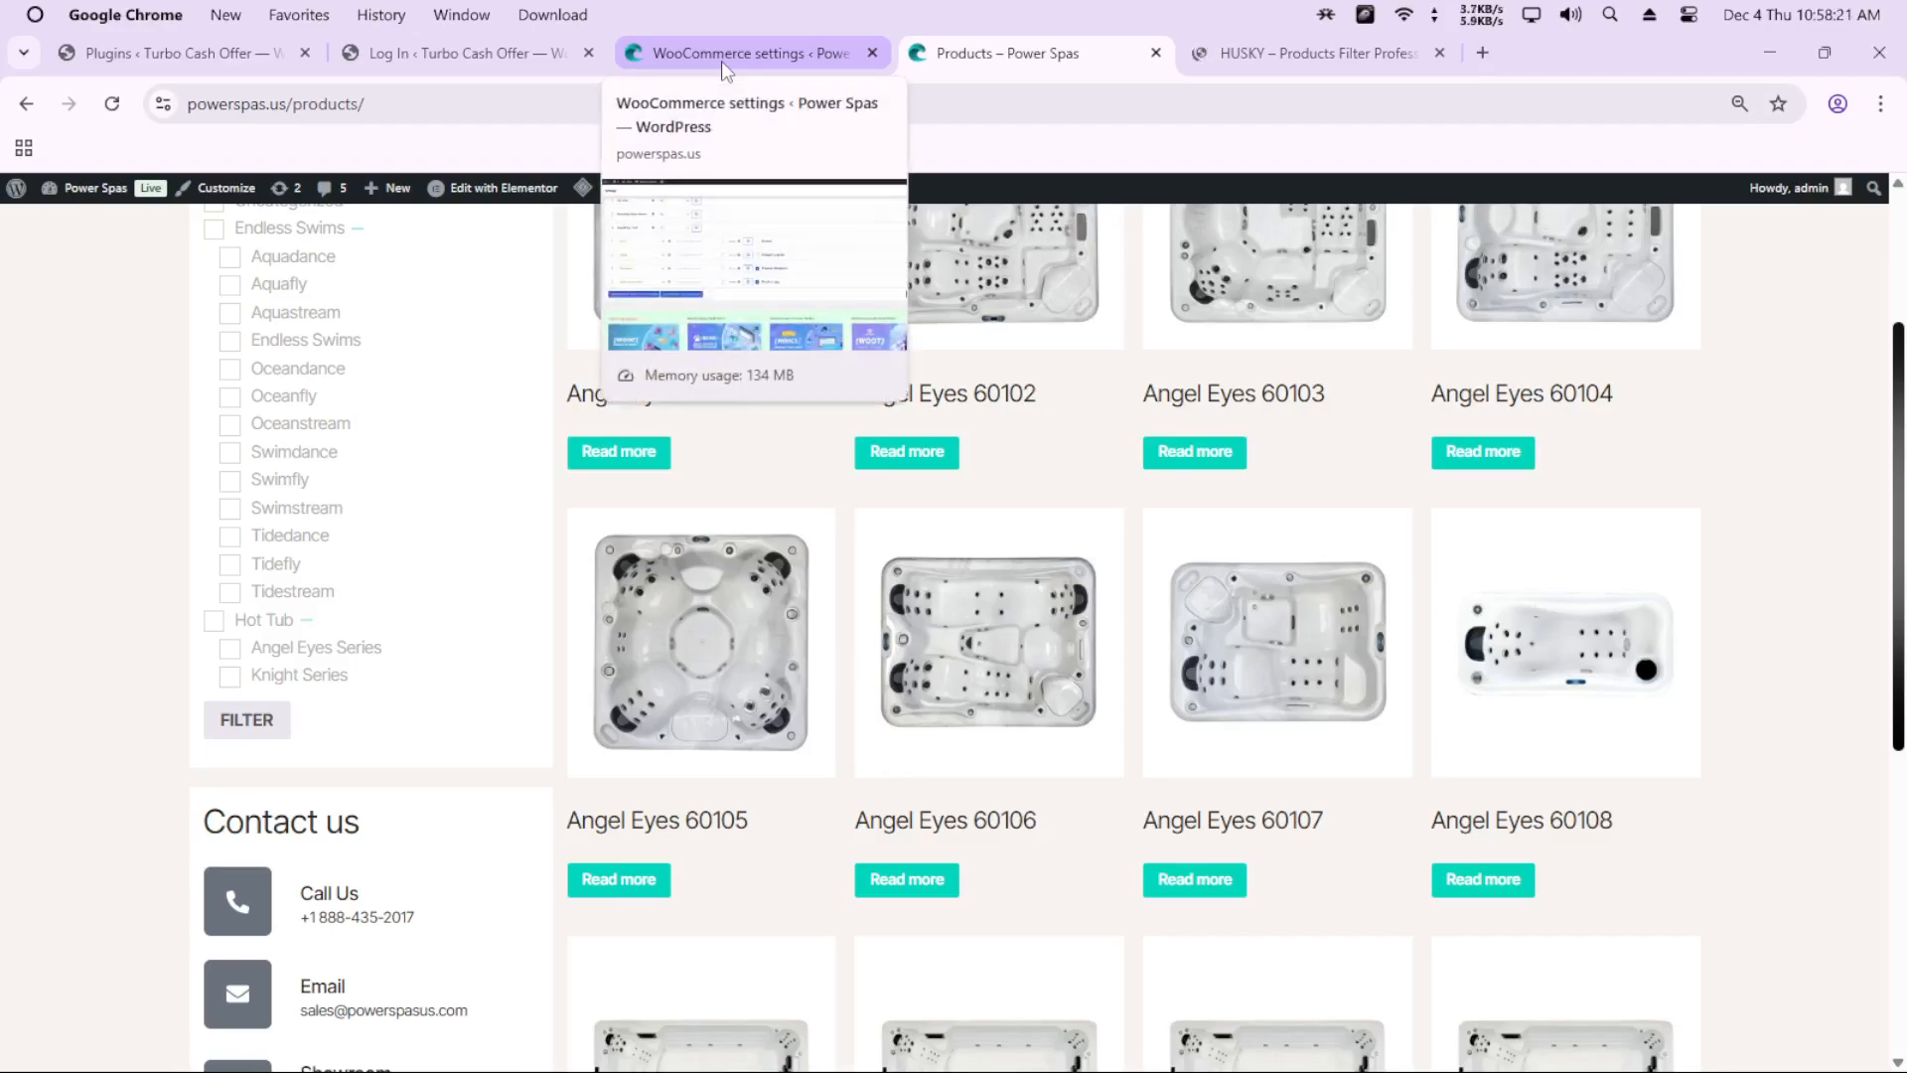
click(721, 61)
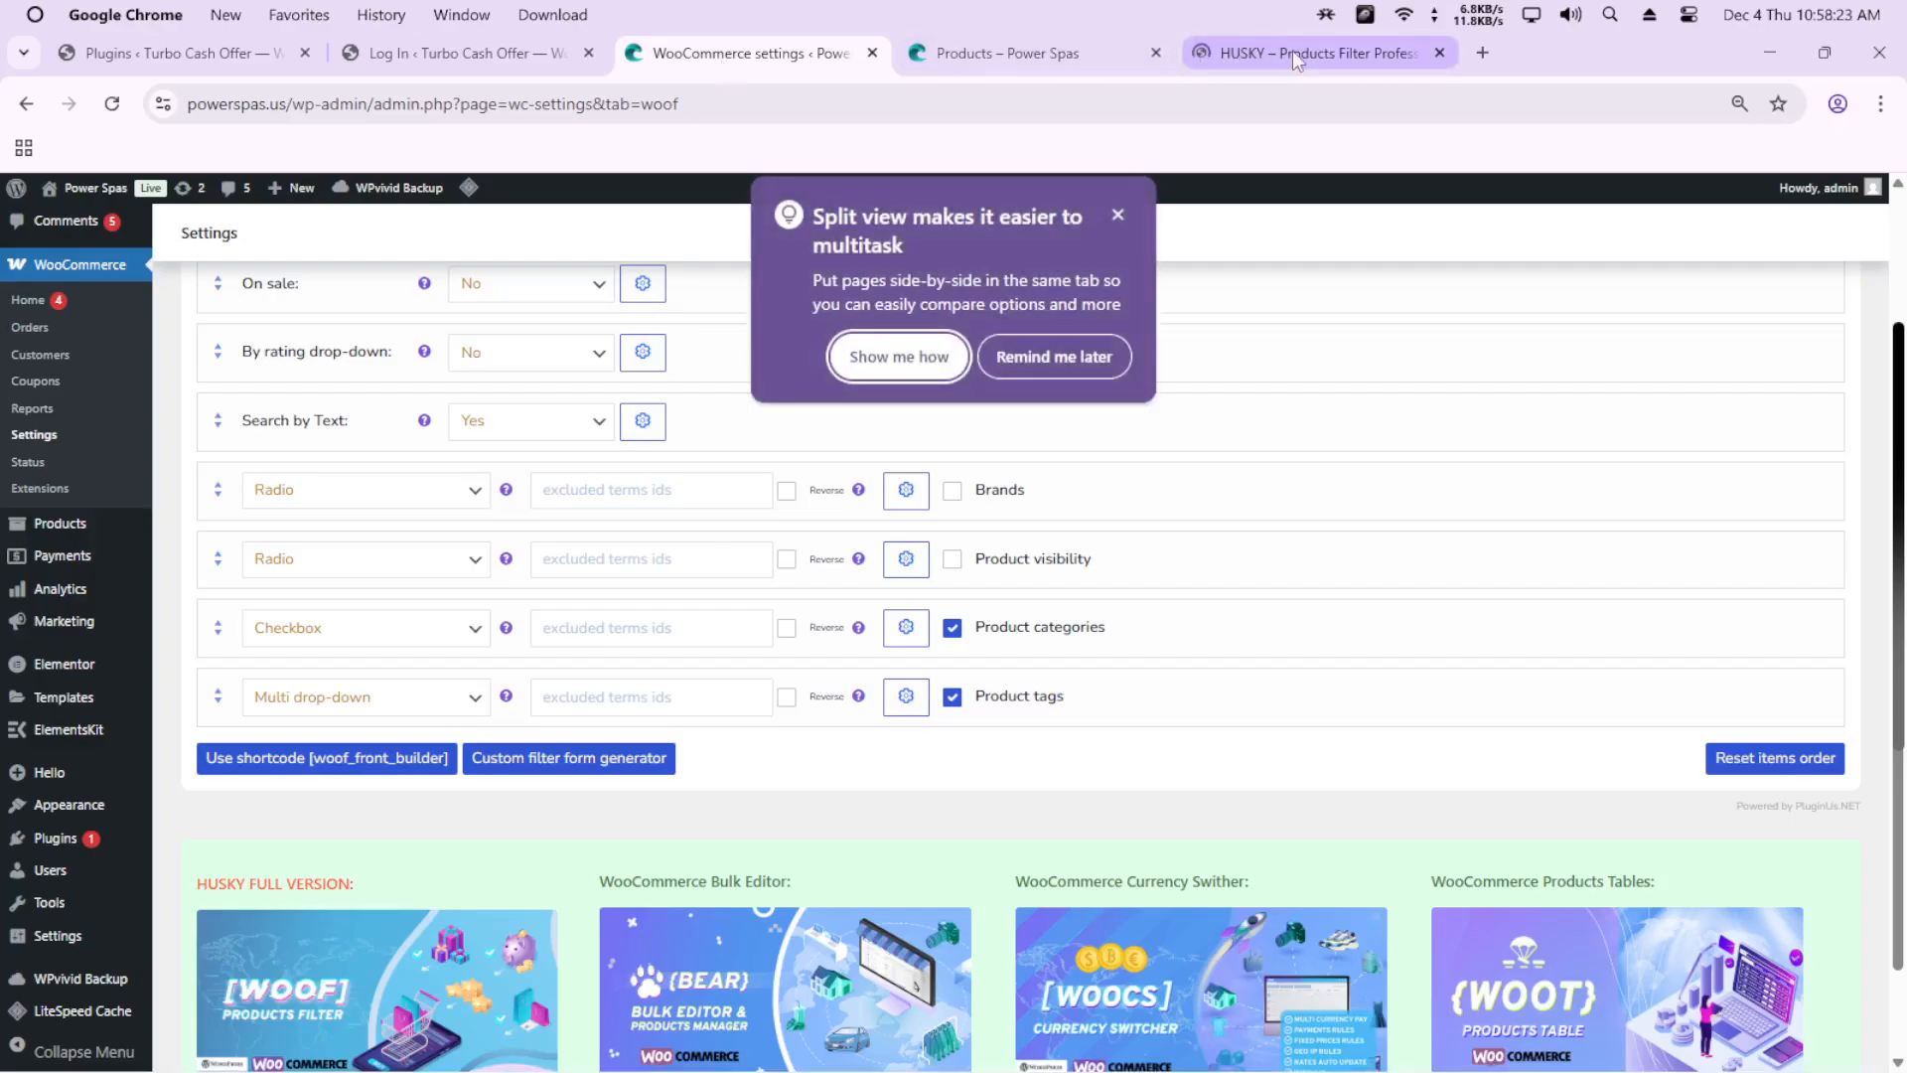
click(316, 635)
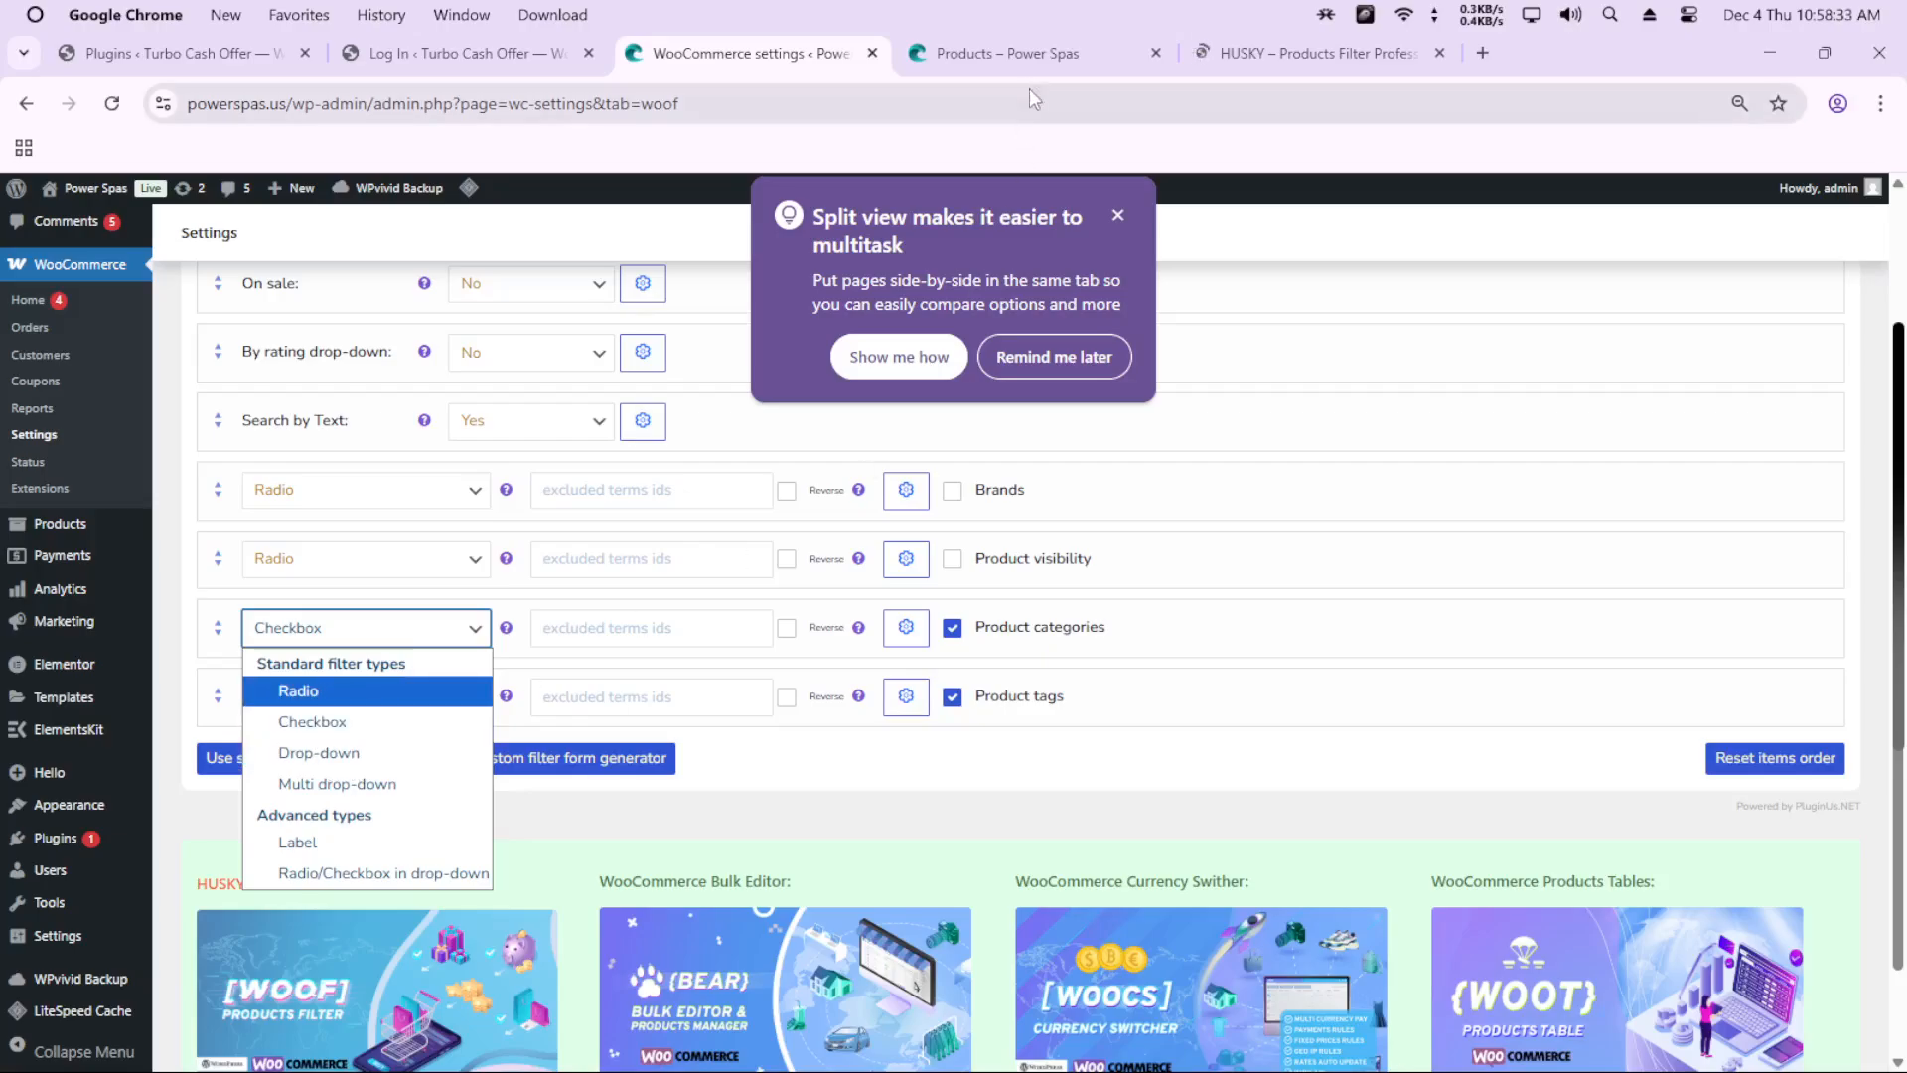
Step: Collapse the Endless Swims subcategories in the Products page filter and put the cursor in its text search field
click(1029, 55)
scroll(319, 702, up, 3)
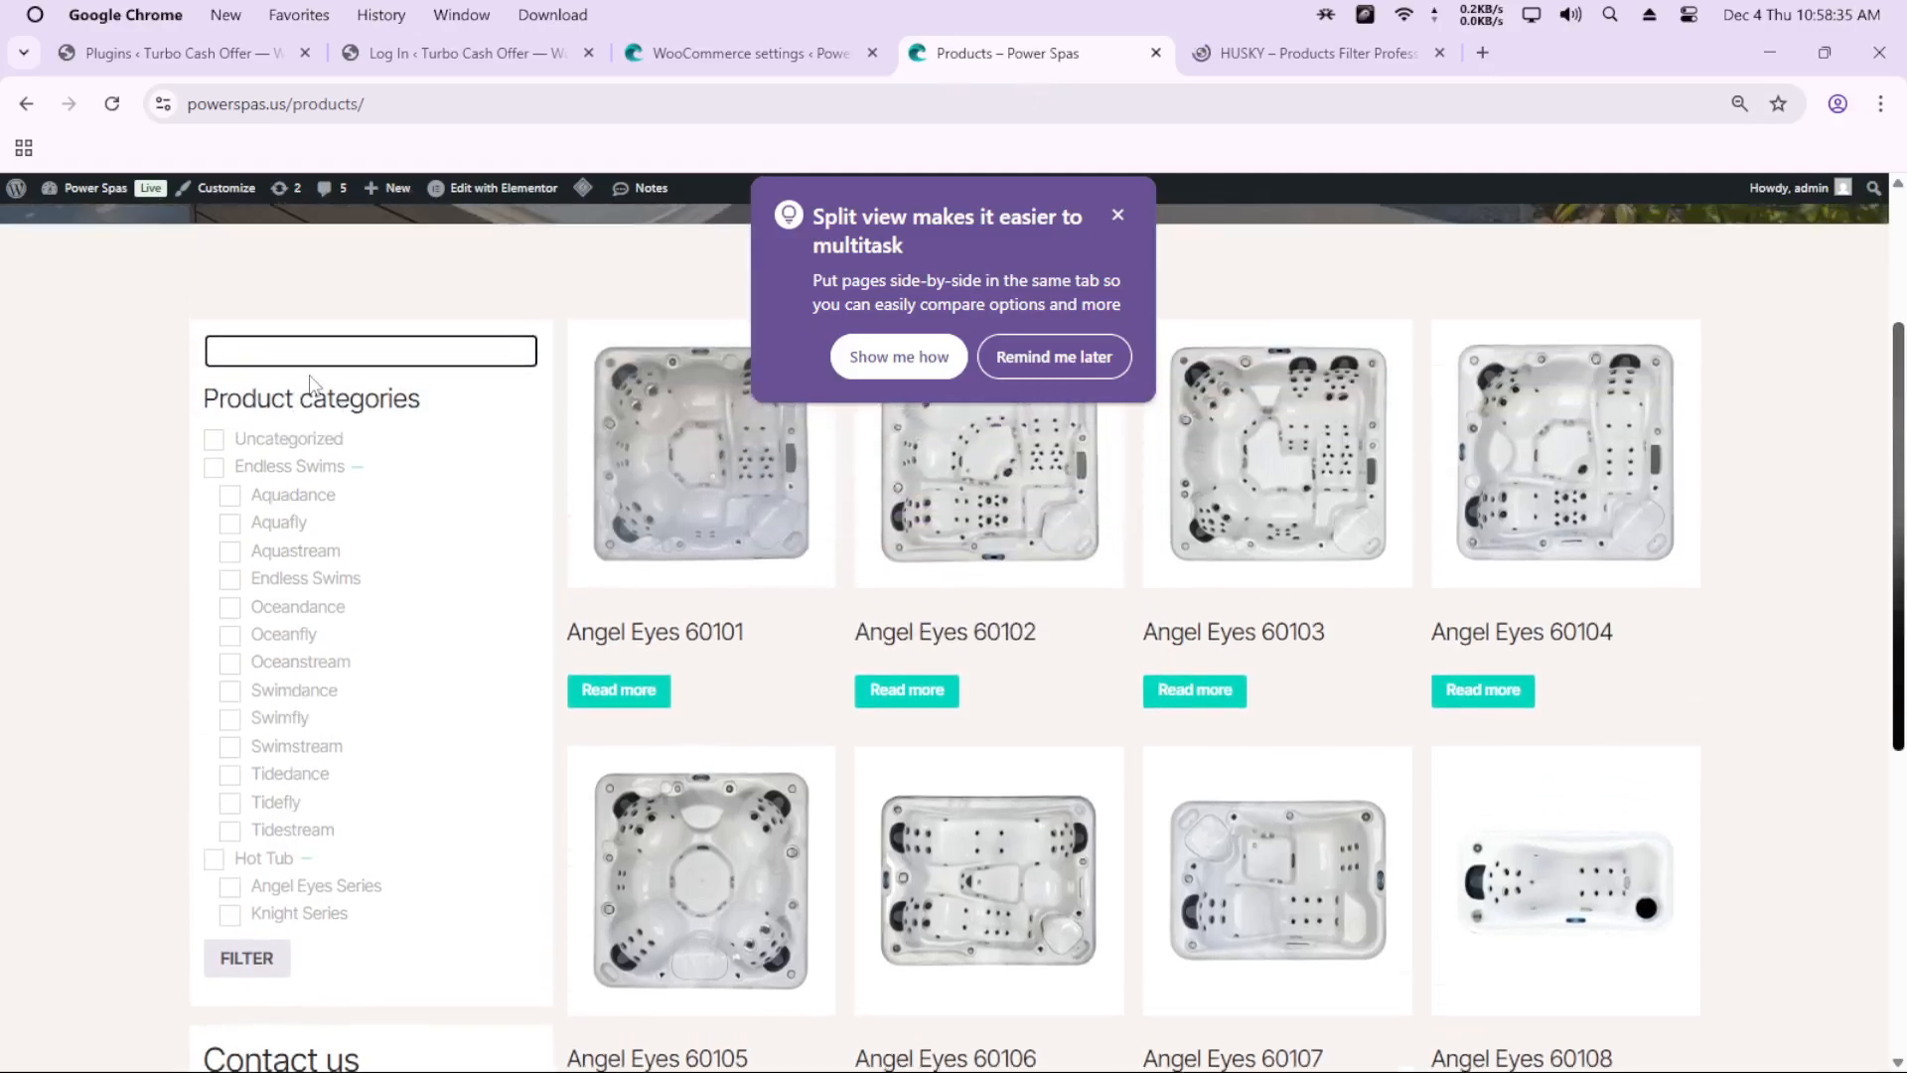
click(288, 350)
click(358, 468)
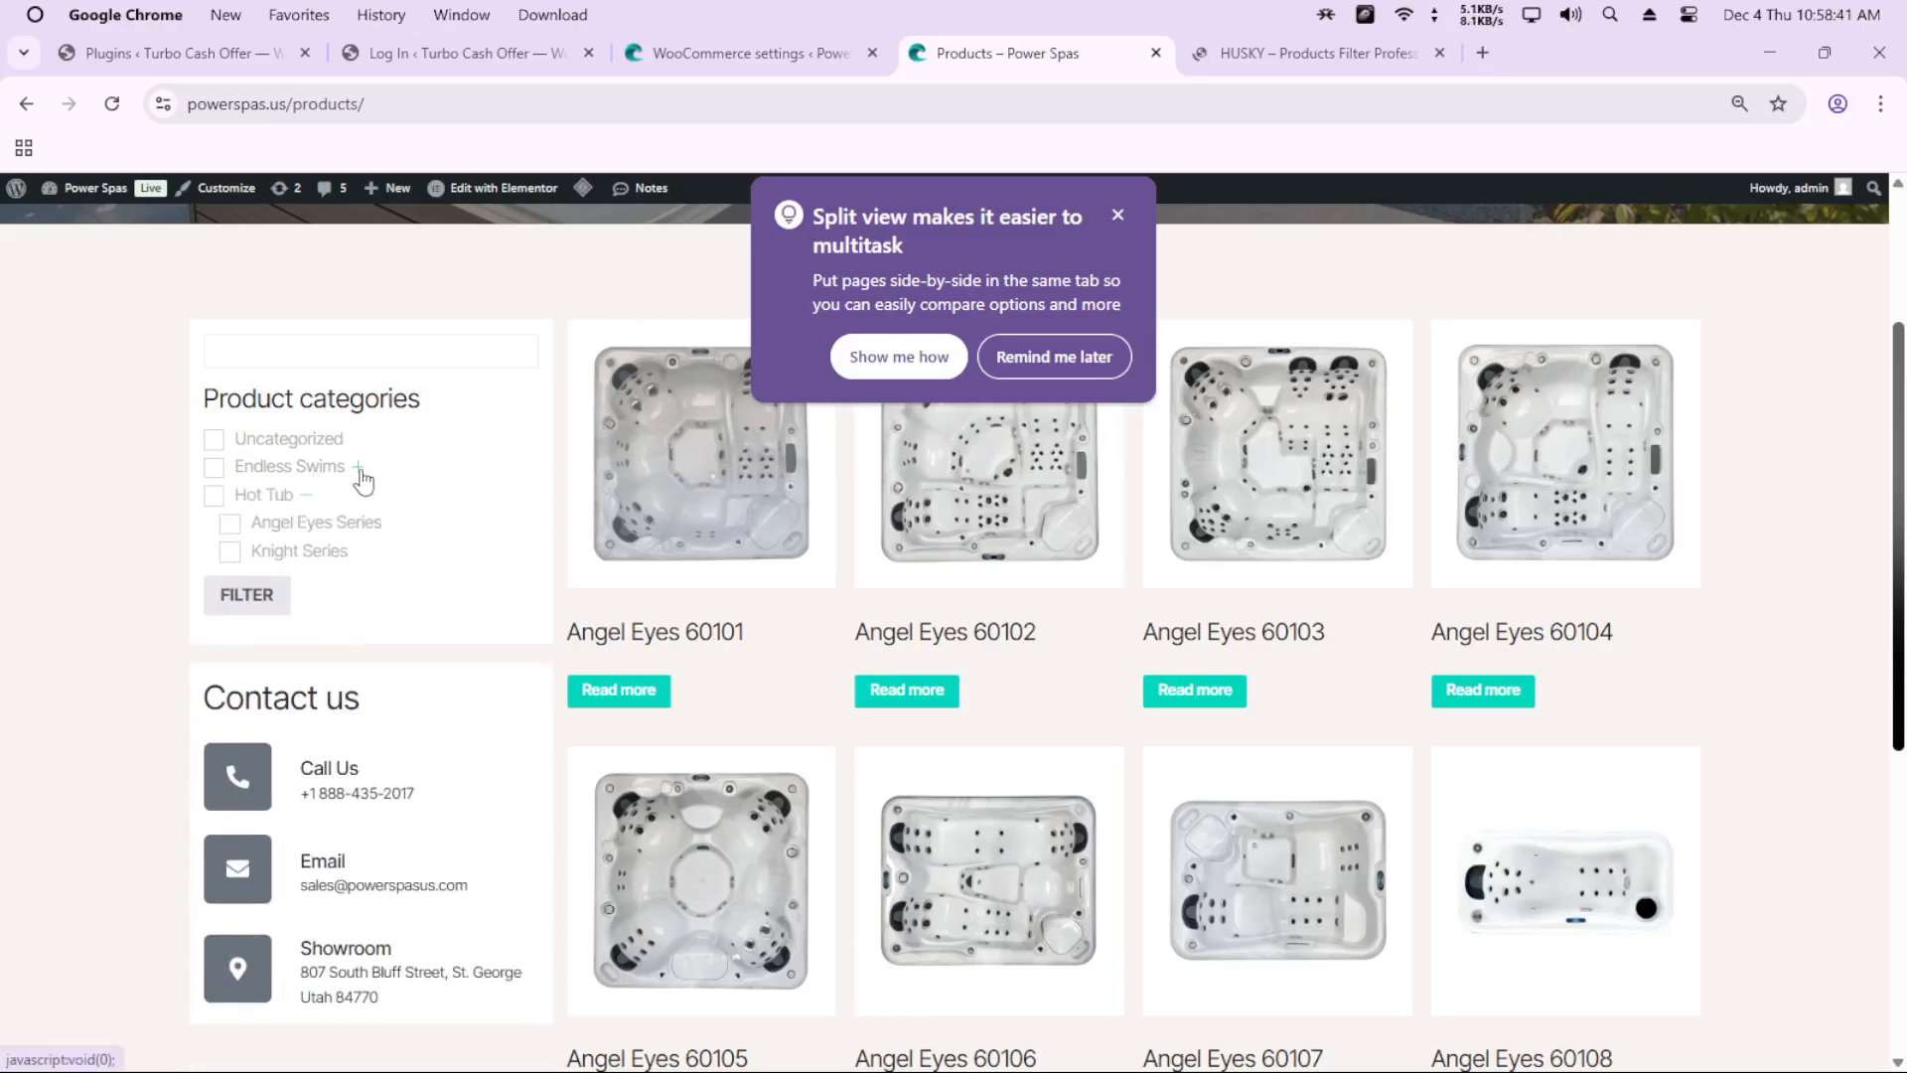
click(337, 352)
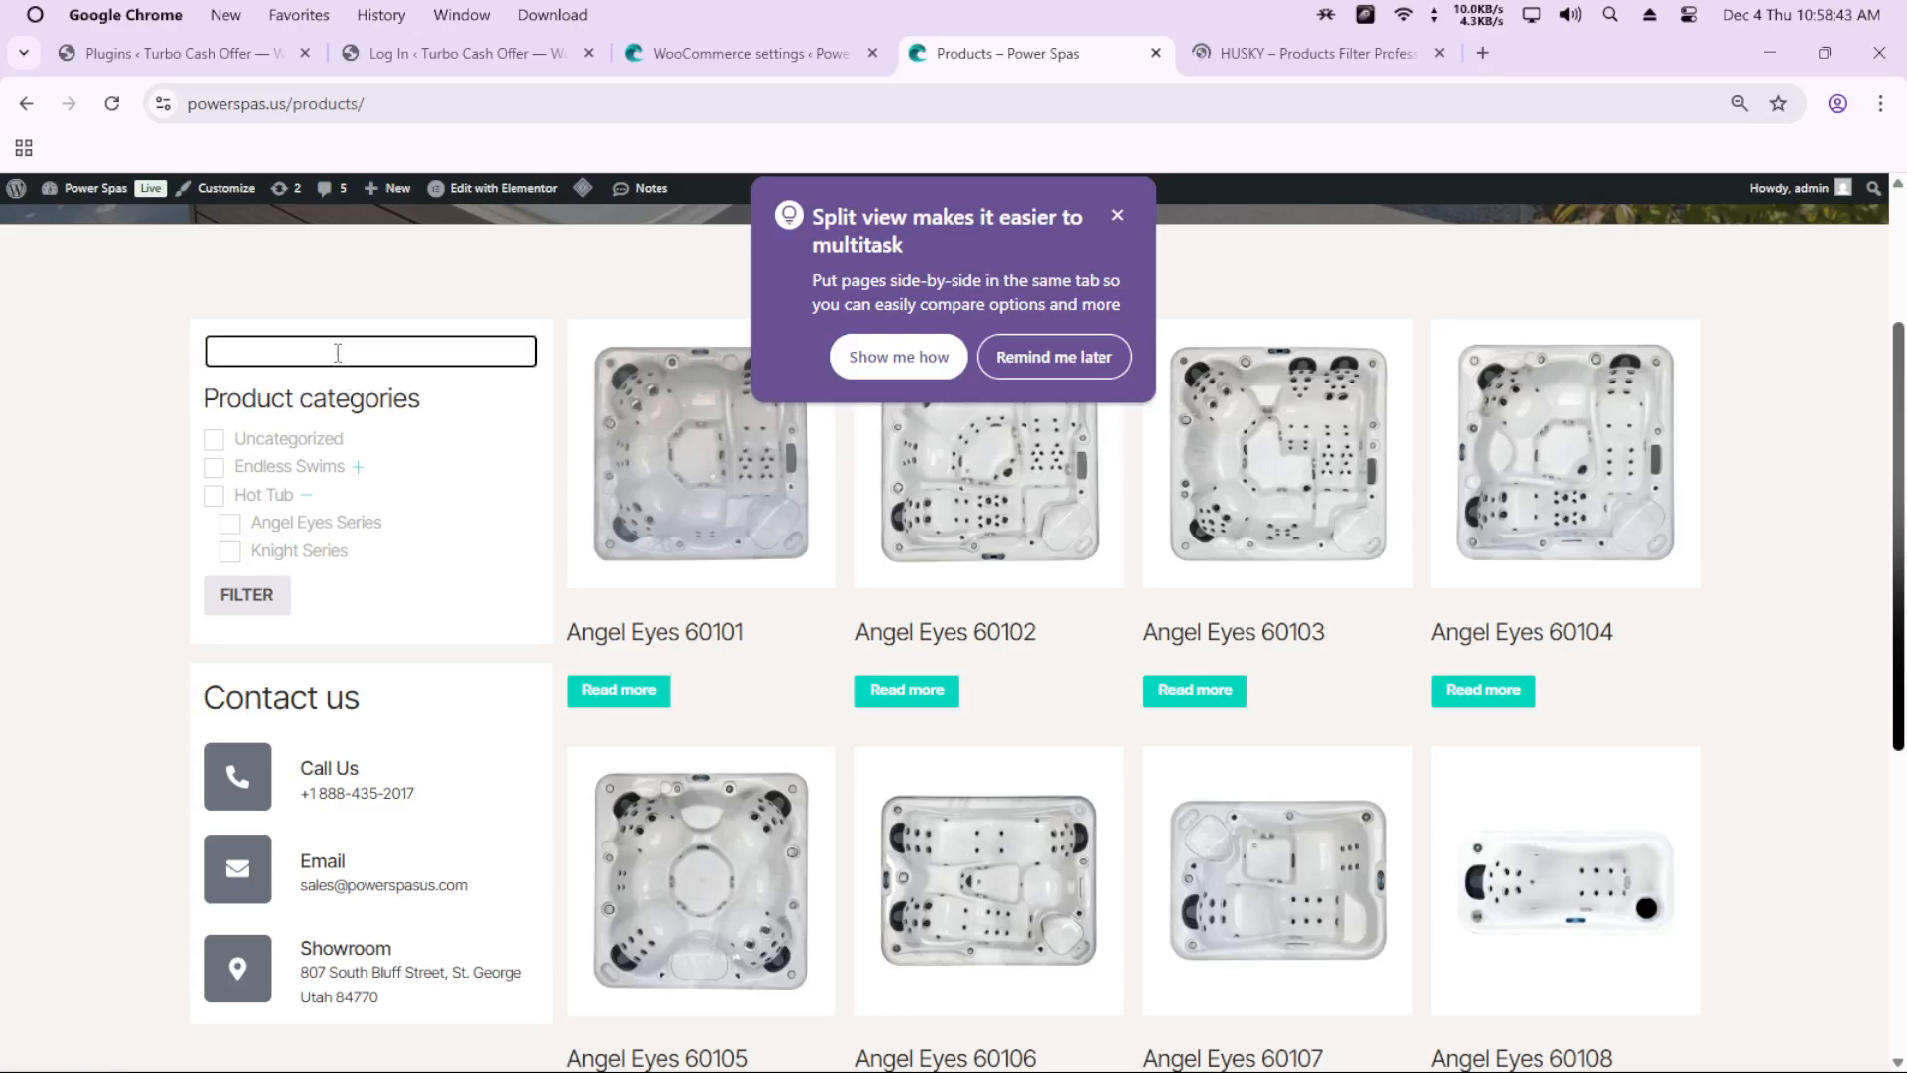
Step: Expand the Endless Swims subcategories in the Products page filter and review the filter types offered for Product categories in the HUSKY settings
click(358, 467)
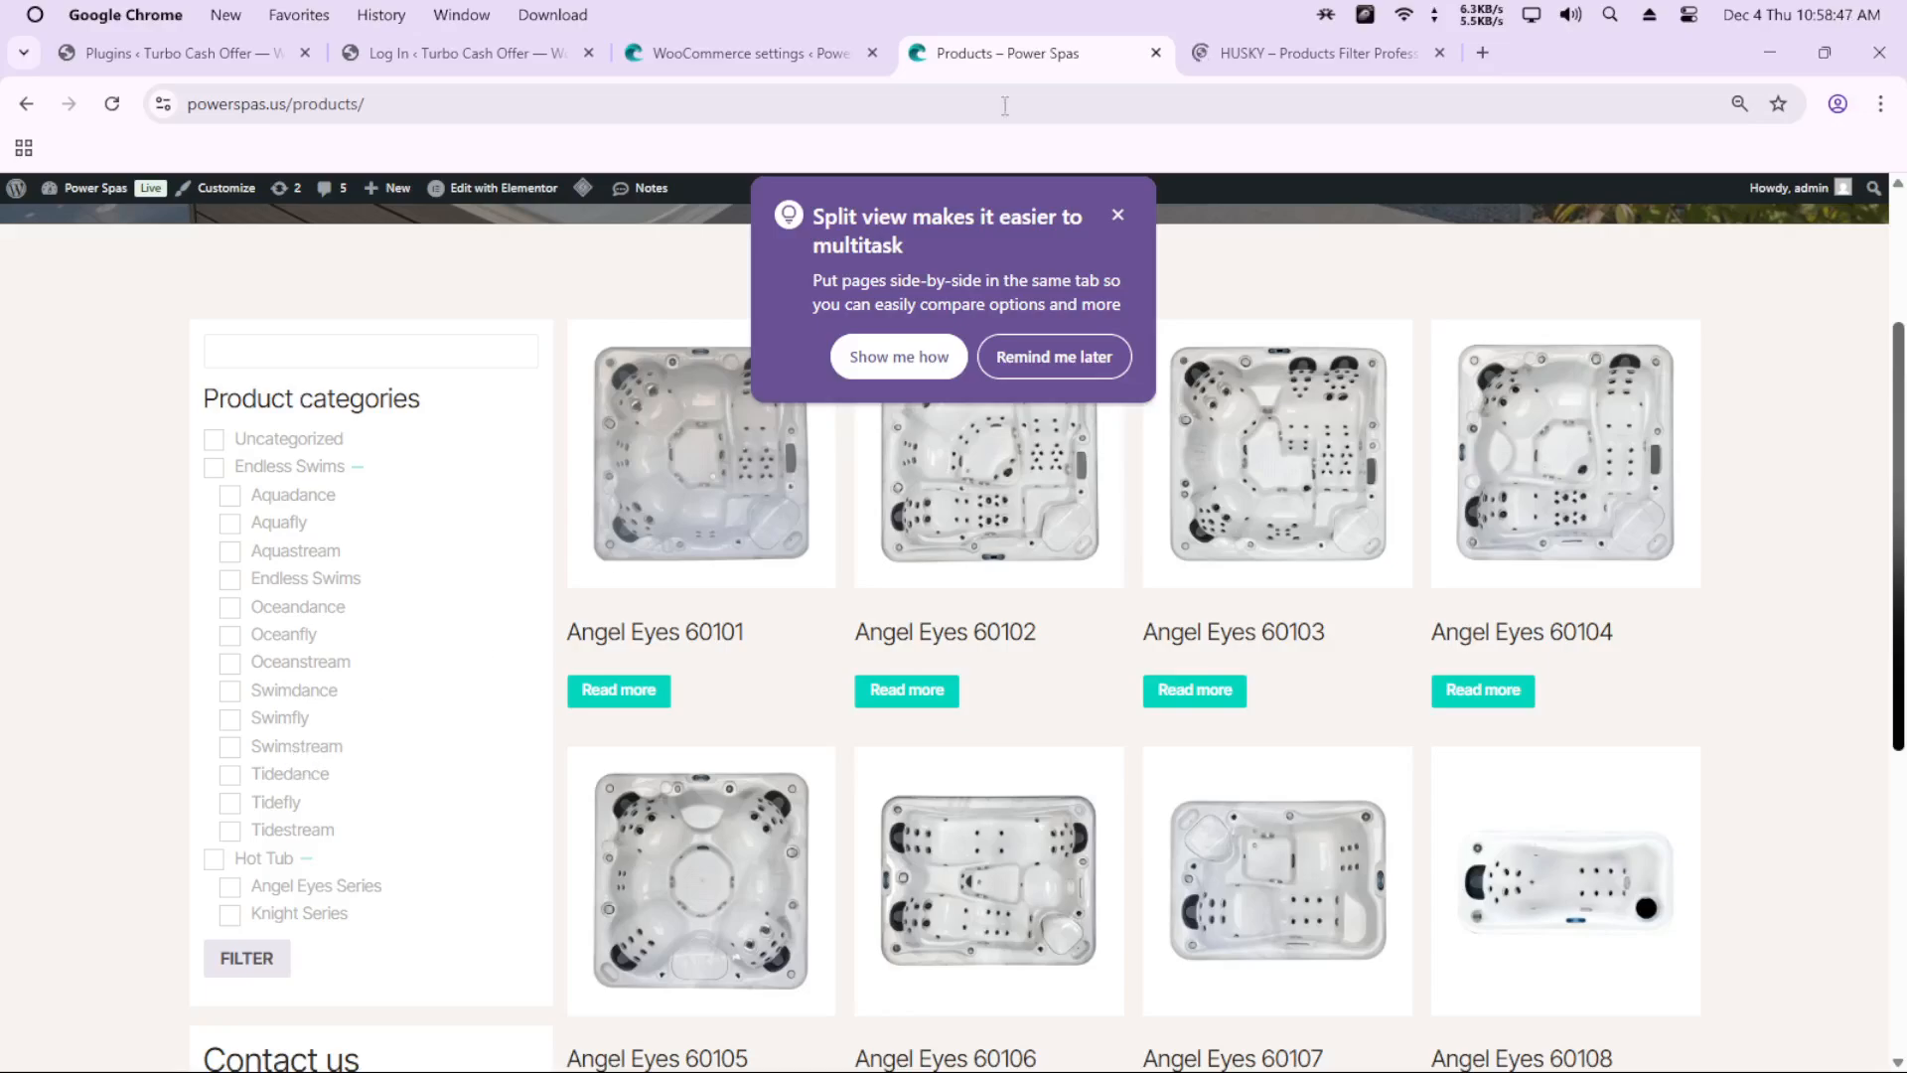
click(779, 52)
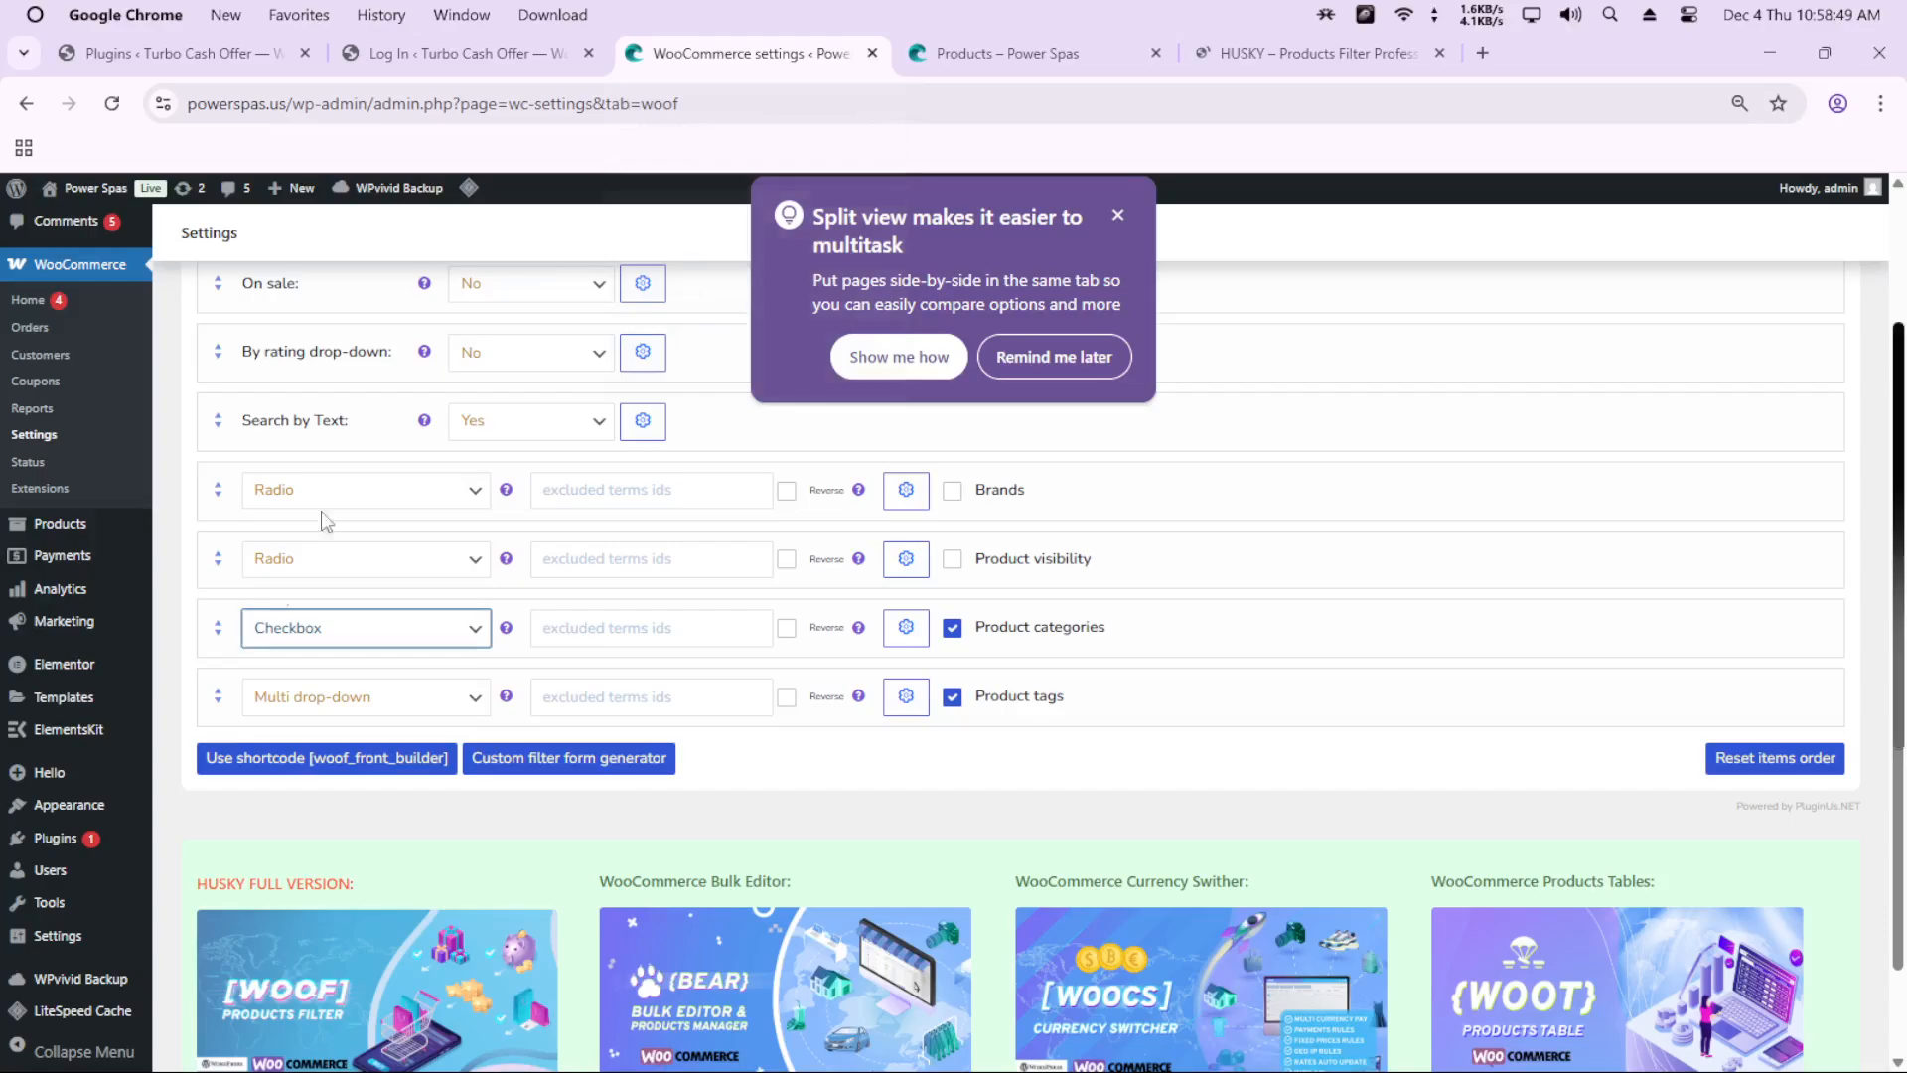
click(307, 636)
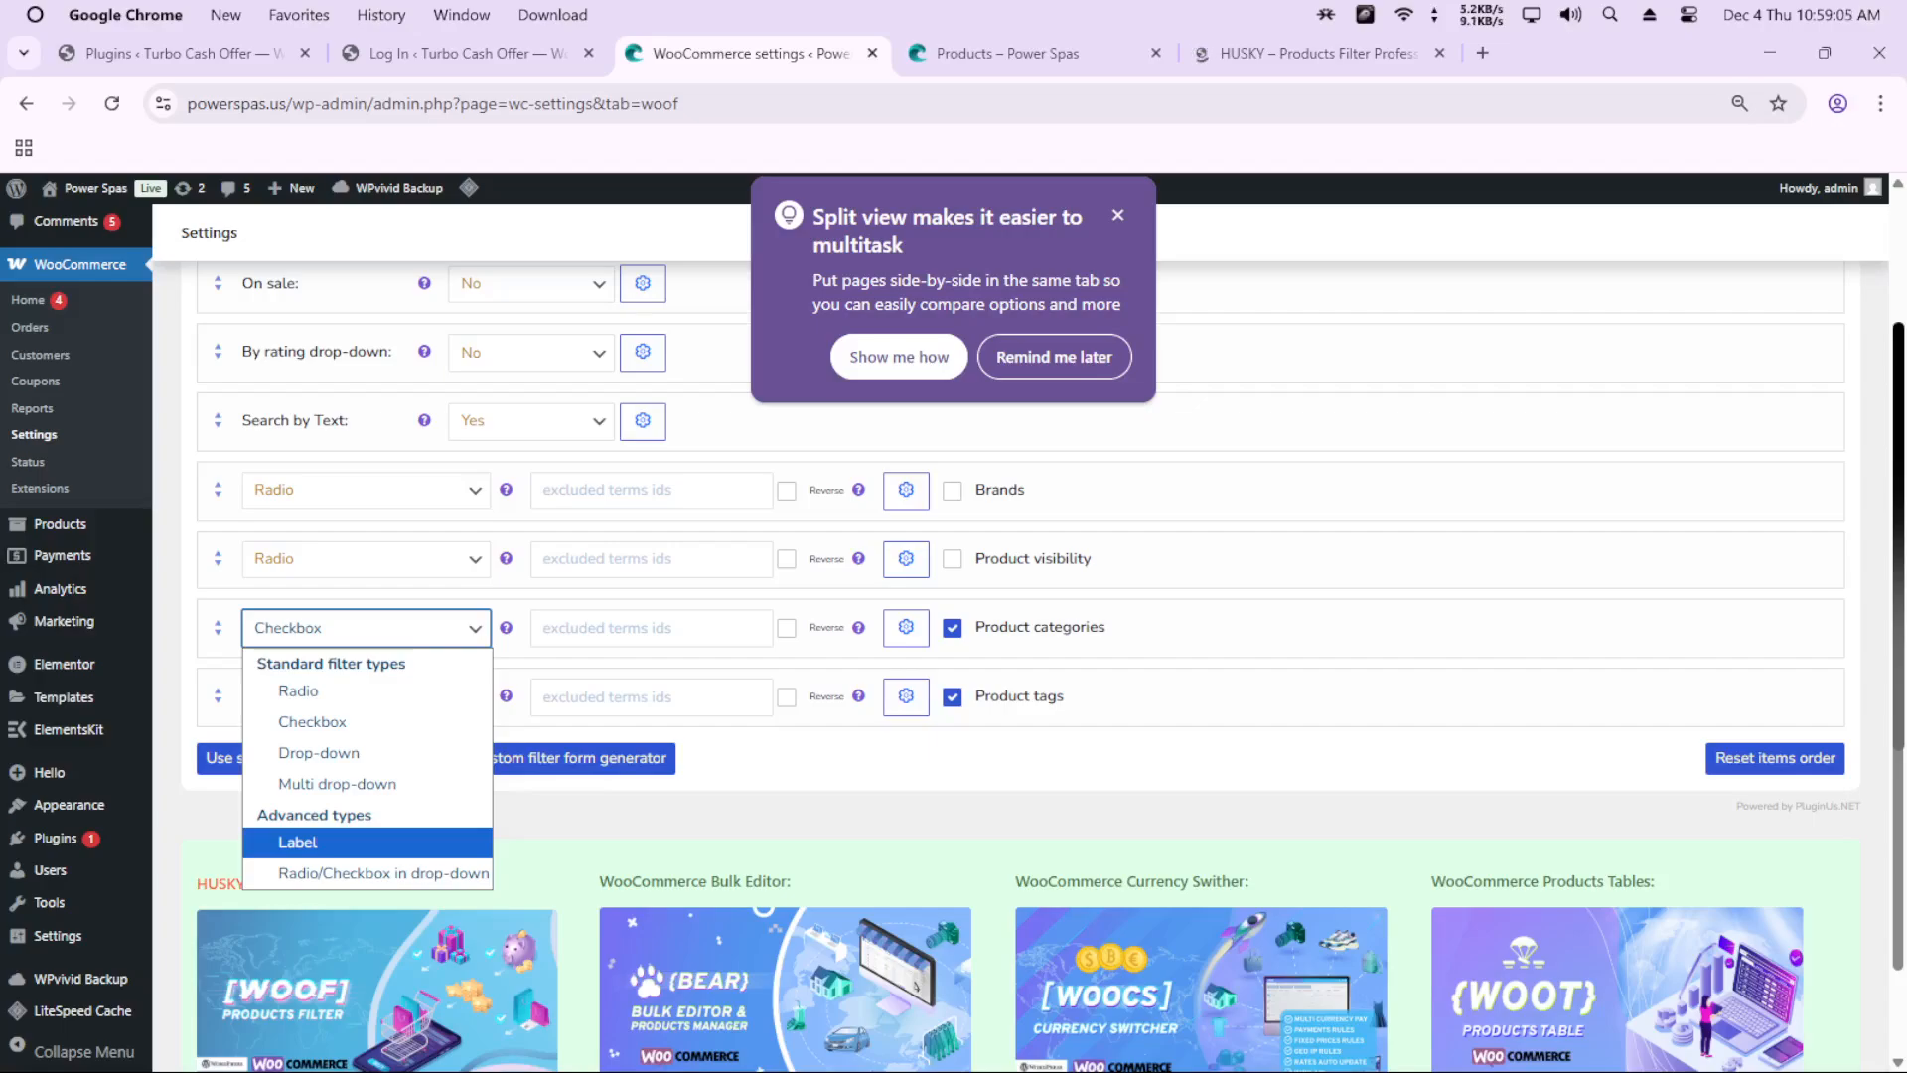
click(852, 797)
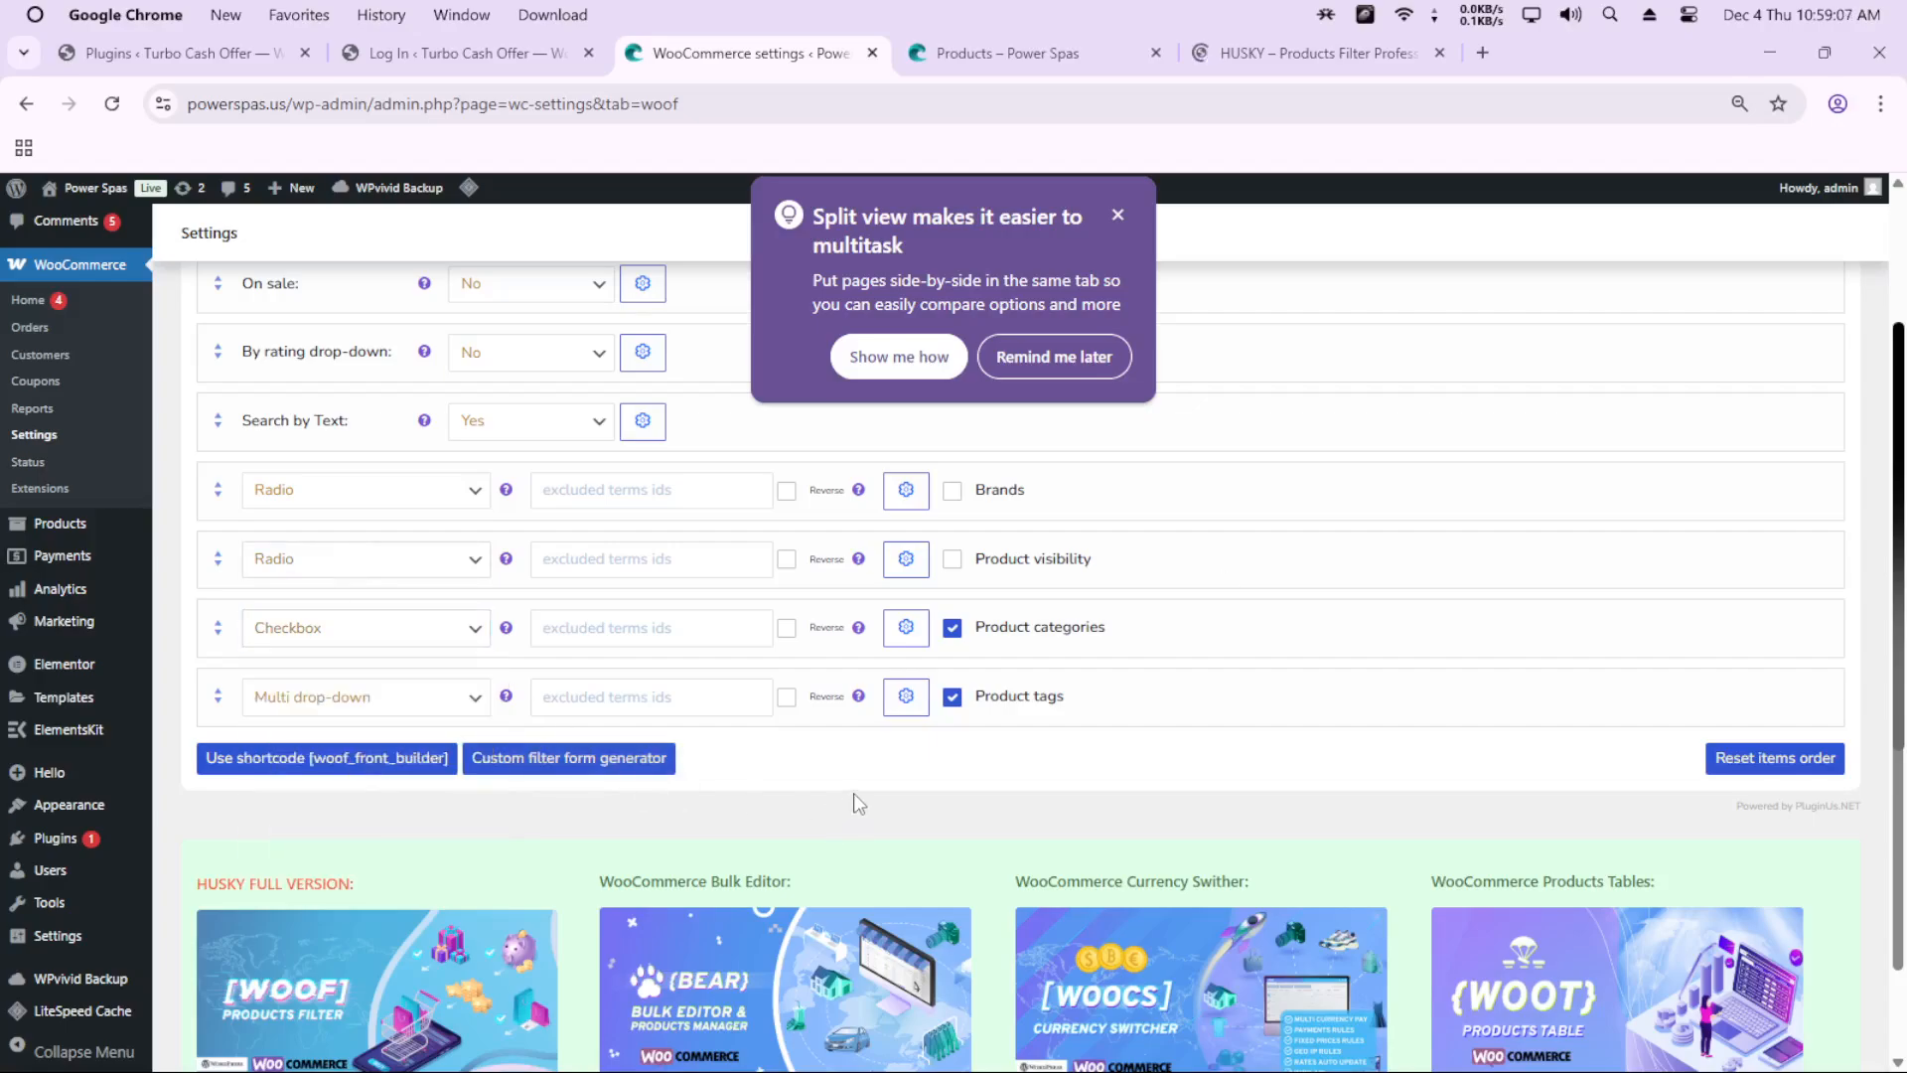
Step: Dismiss the browser's split view notice and save the HUSKY filter settings
click(1117, 215)
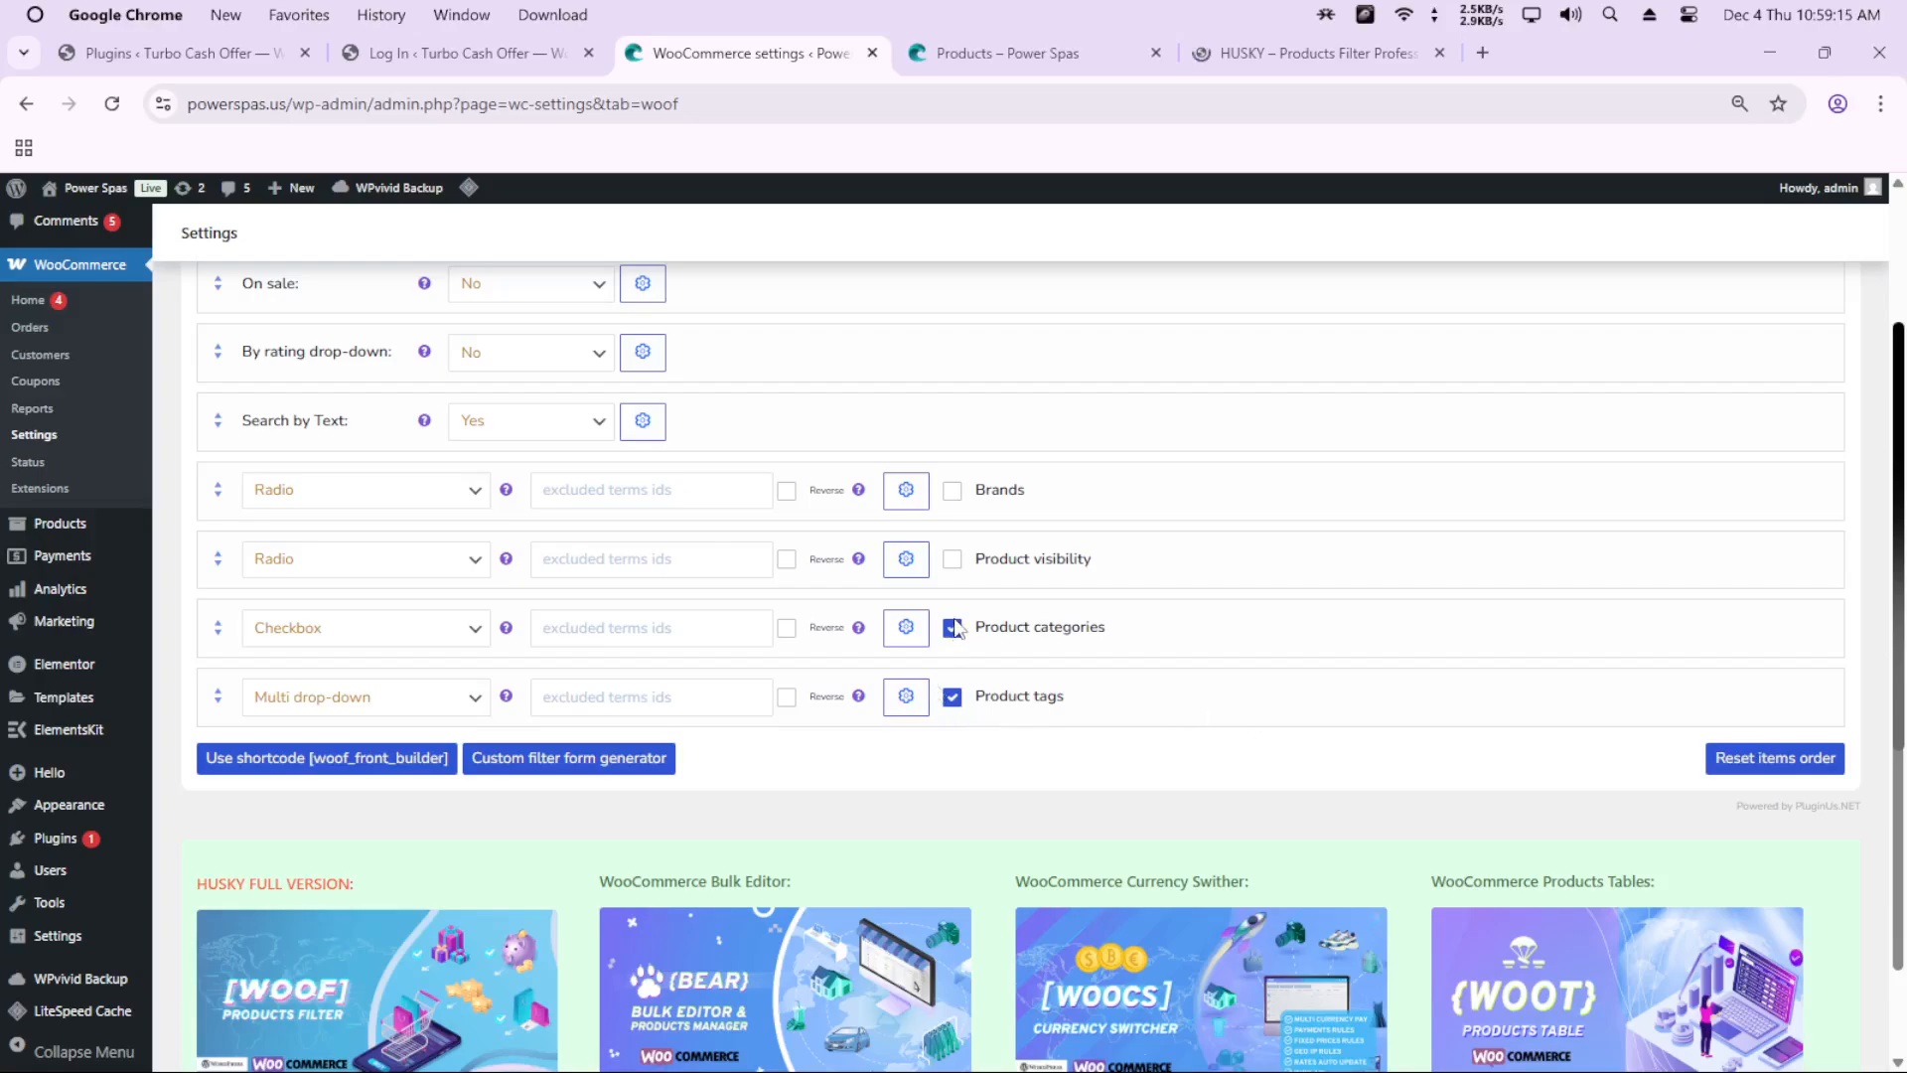
scroll(946, 496, down, 3)
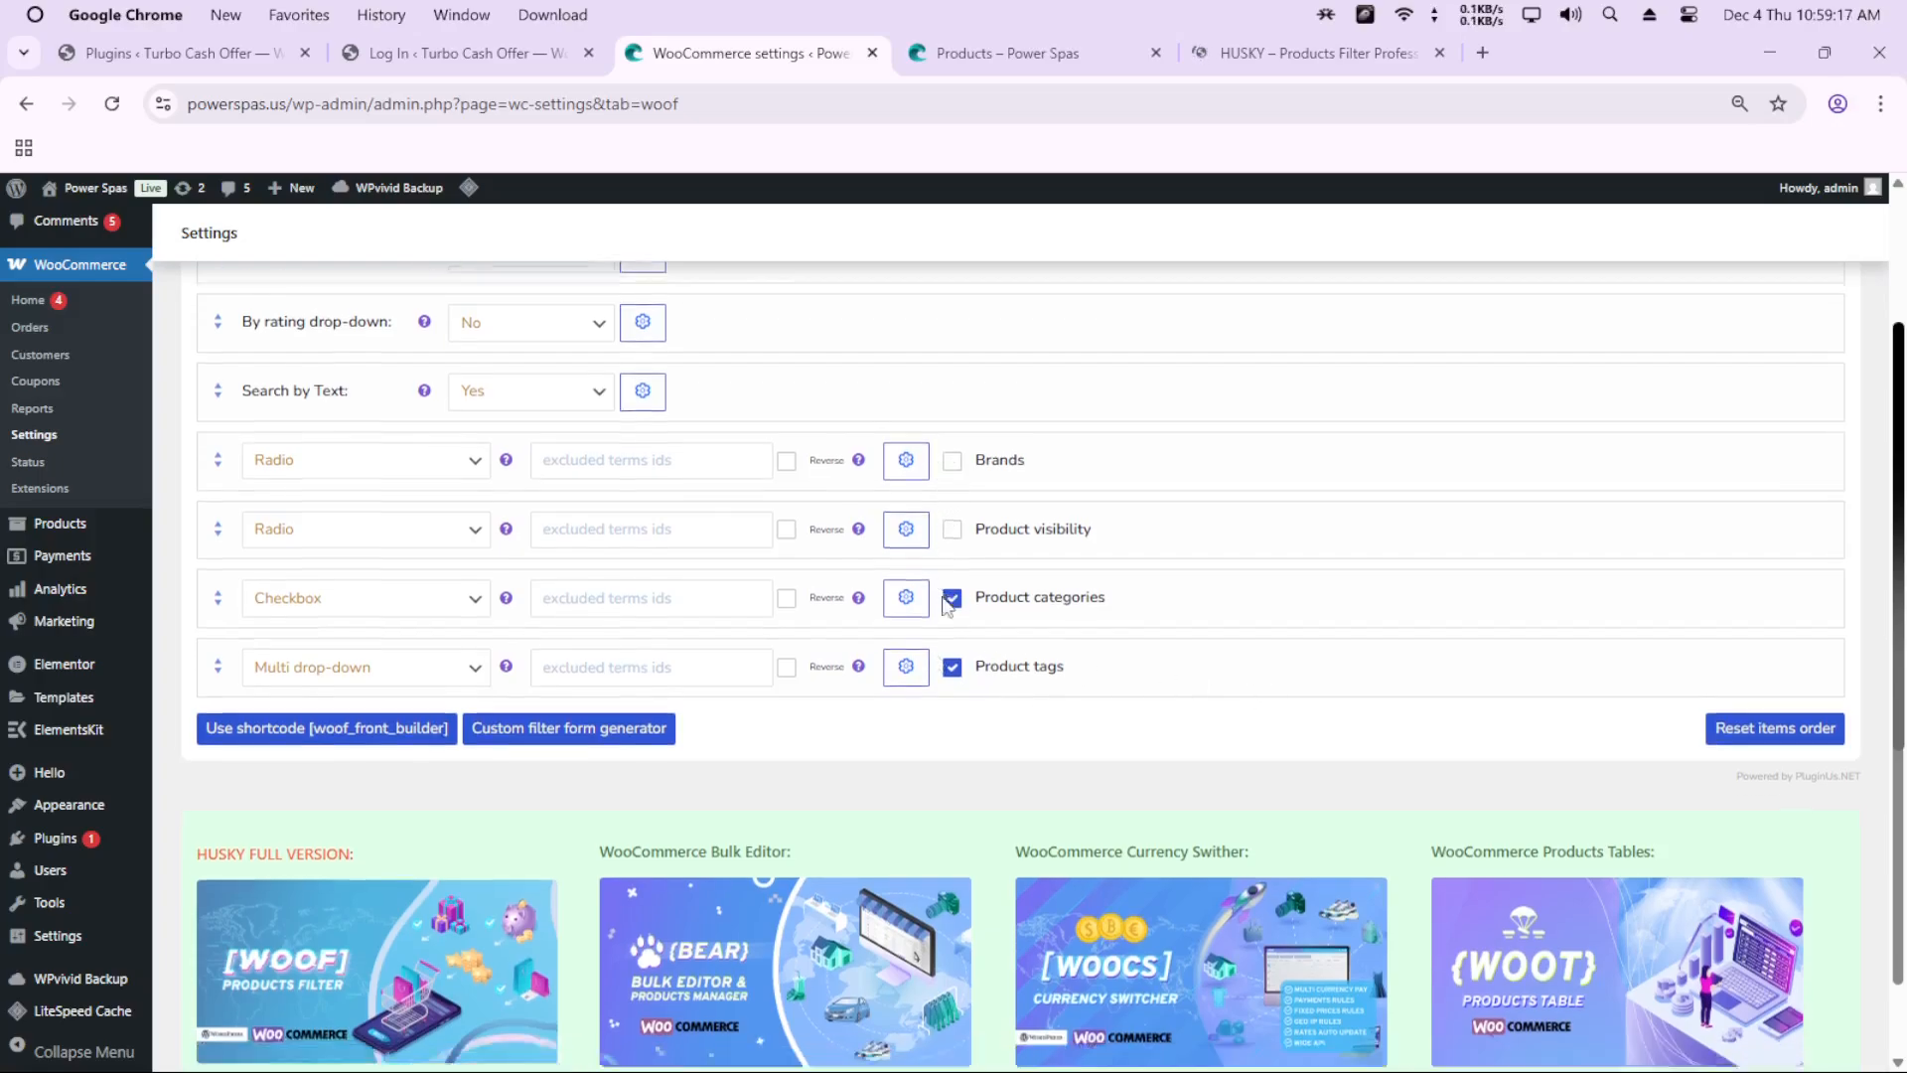
click(238, 990)
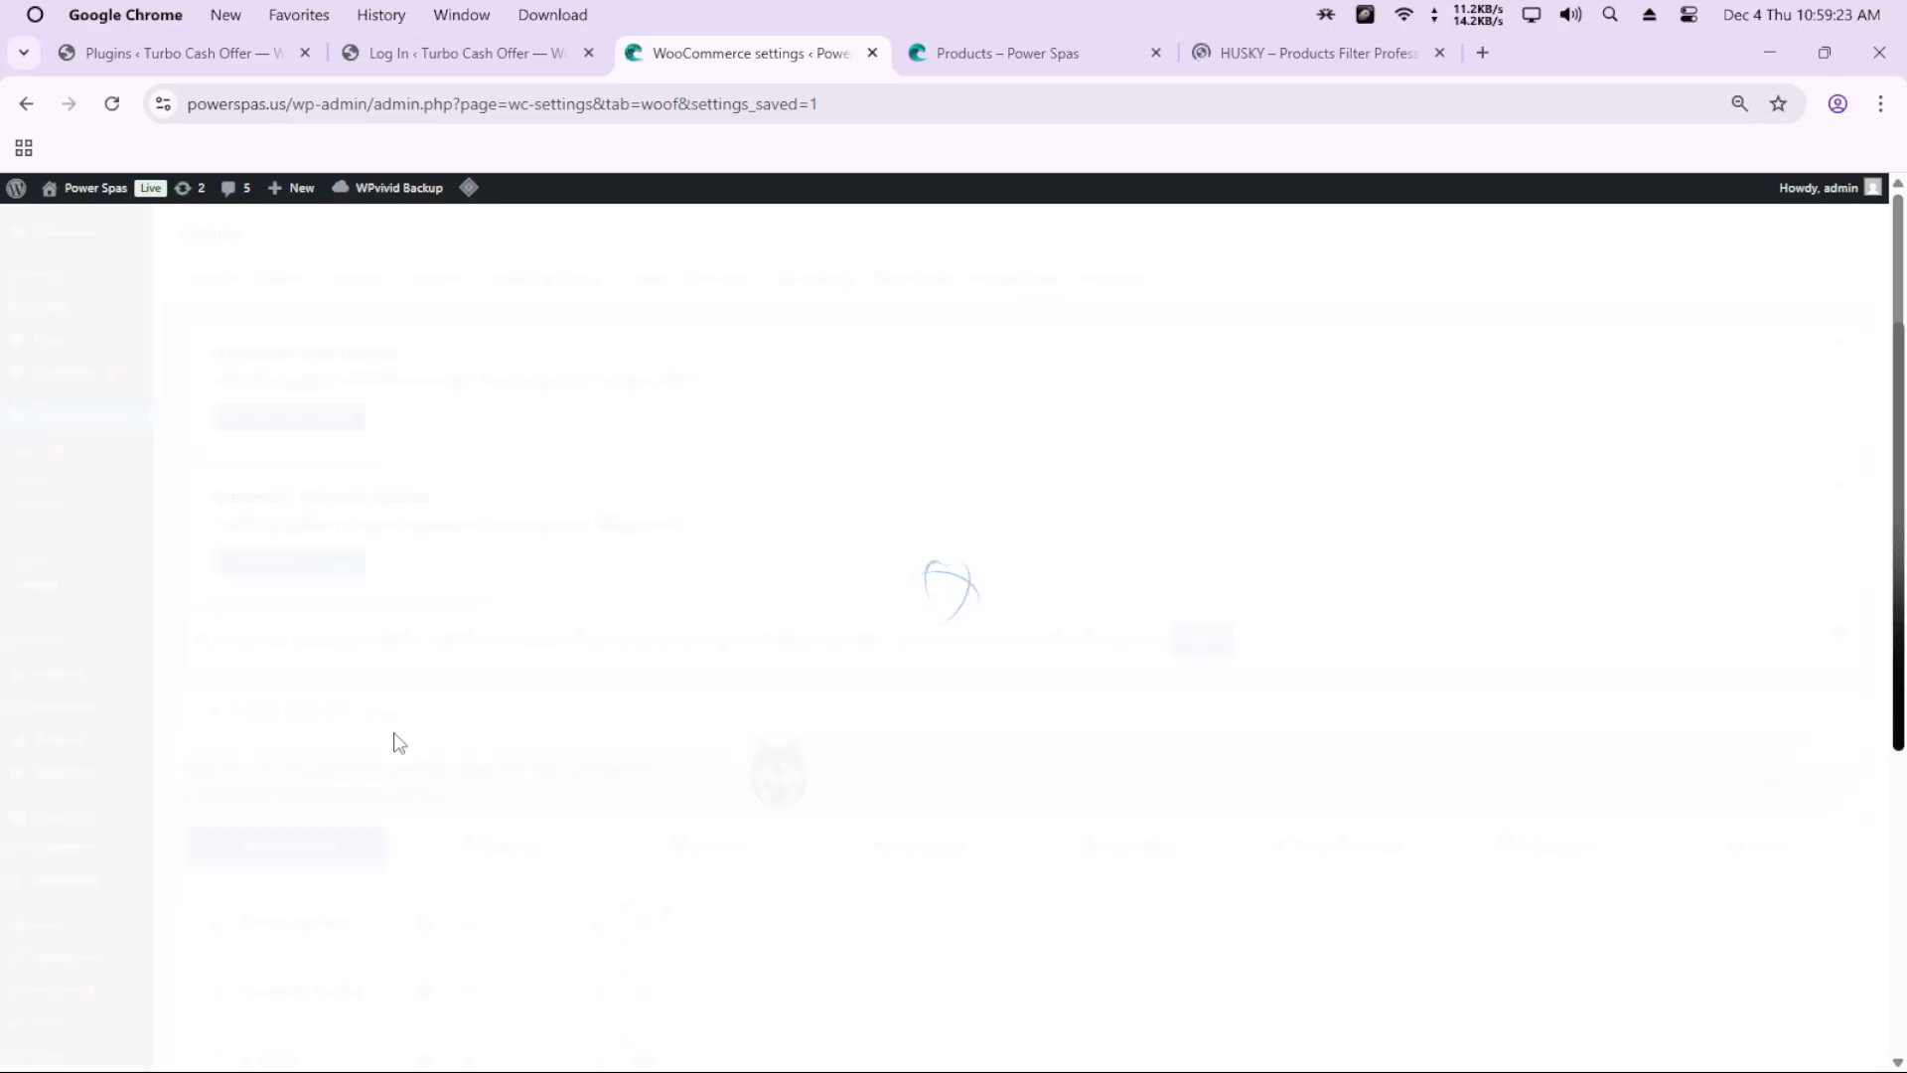
scroll(365, 711, down, 10)
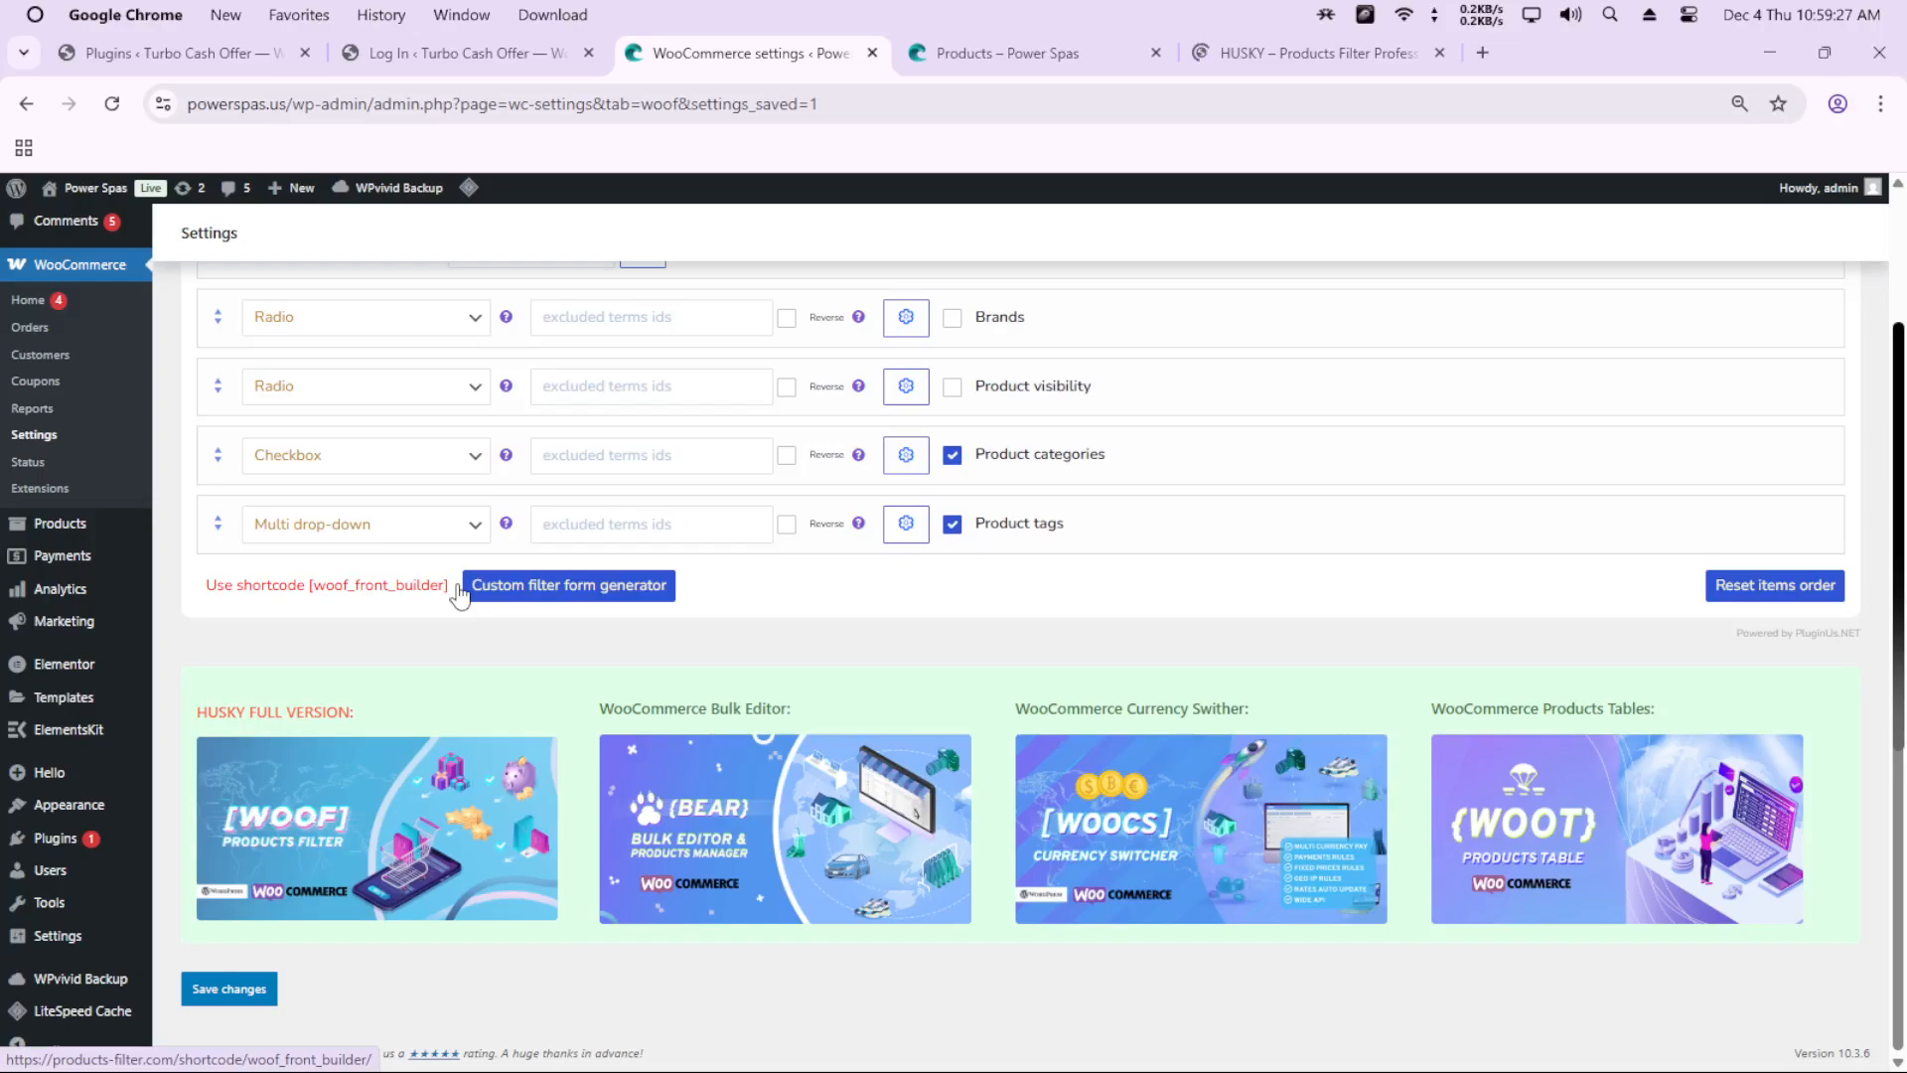
Step: Delete the existing HUSKY filter widget from the Sidebar area on the WordPress Widgets page
mouse_move(38, 817)
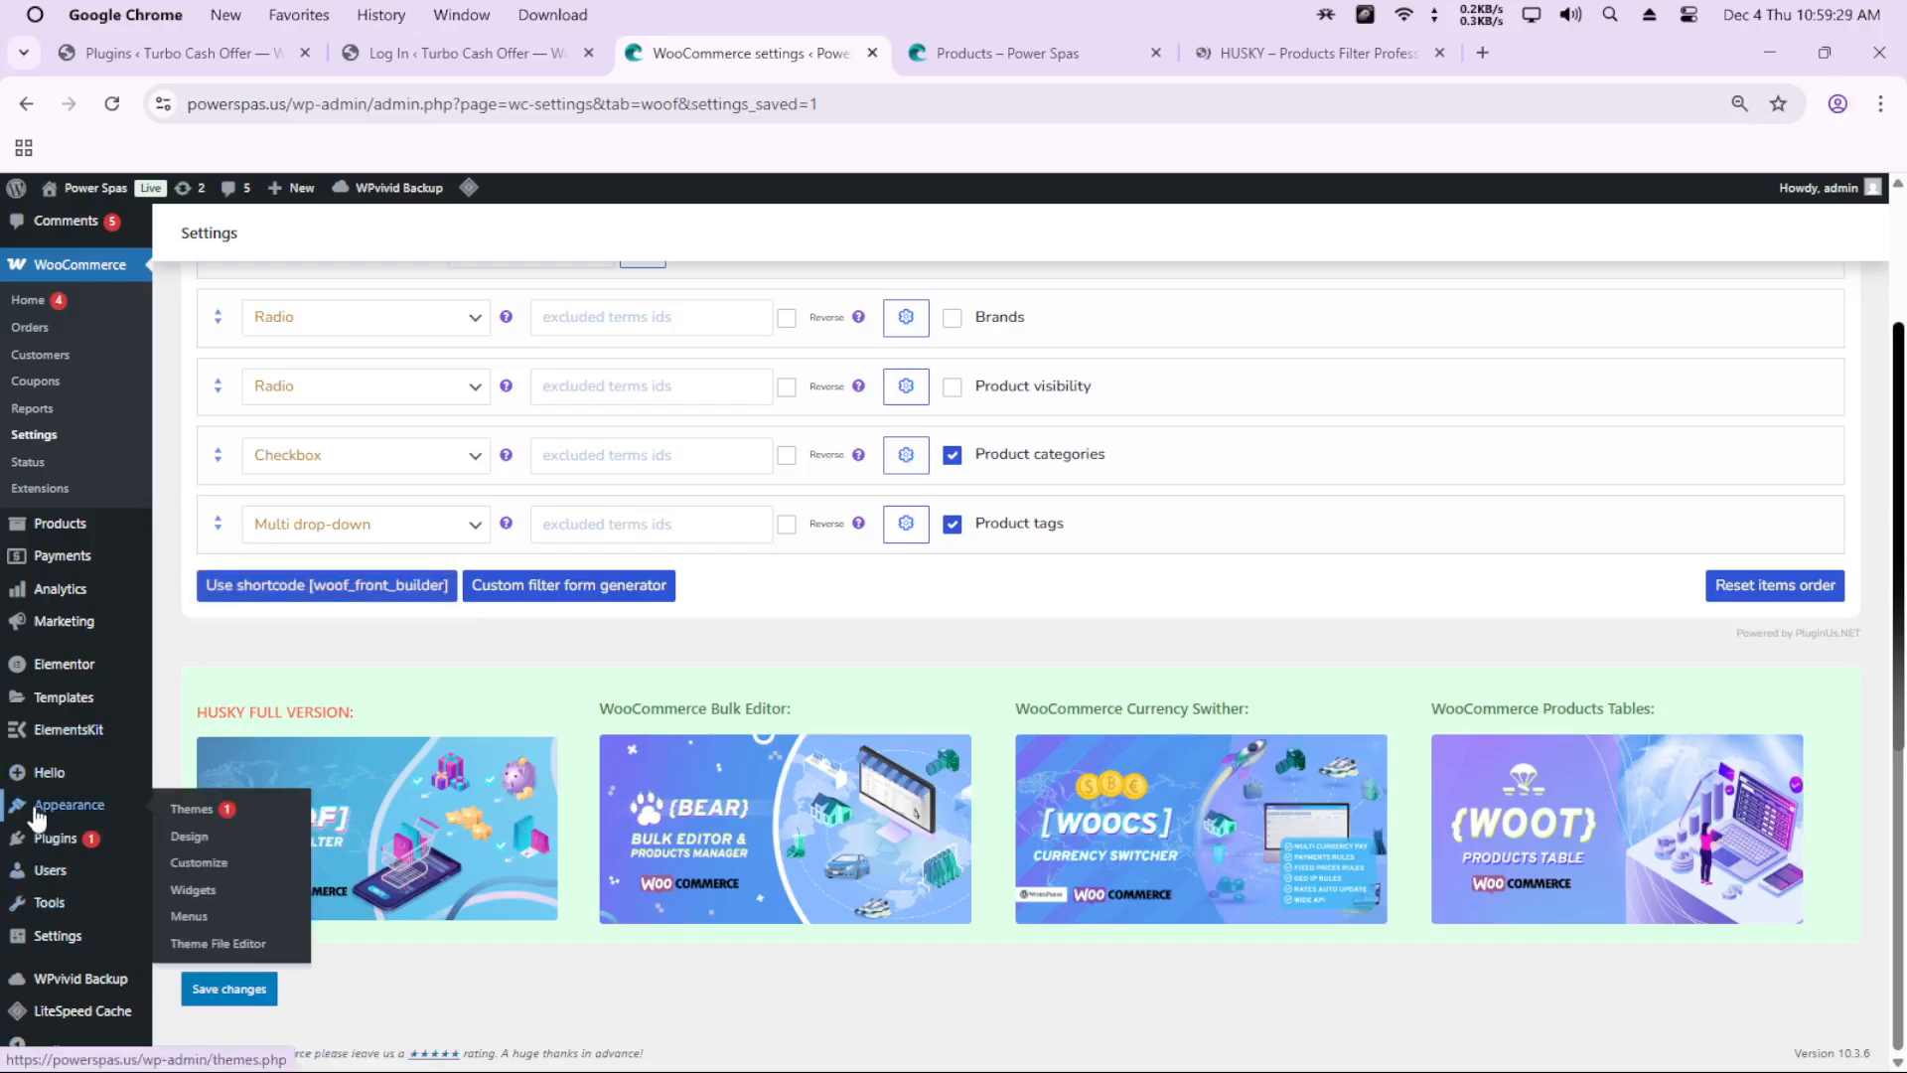
click(204, 897)
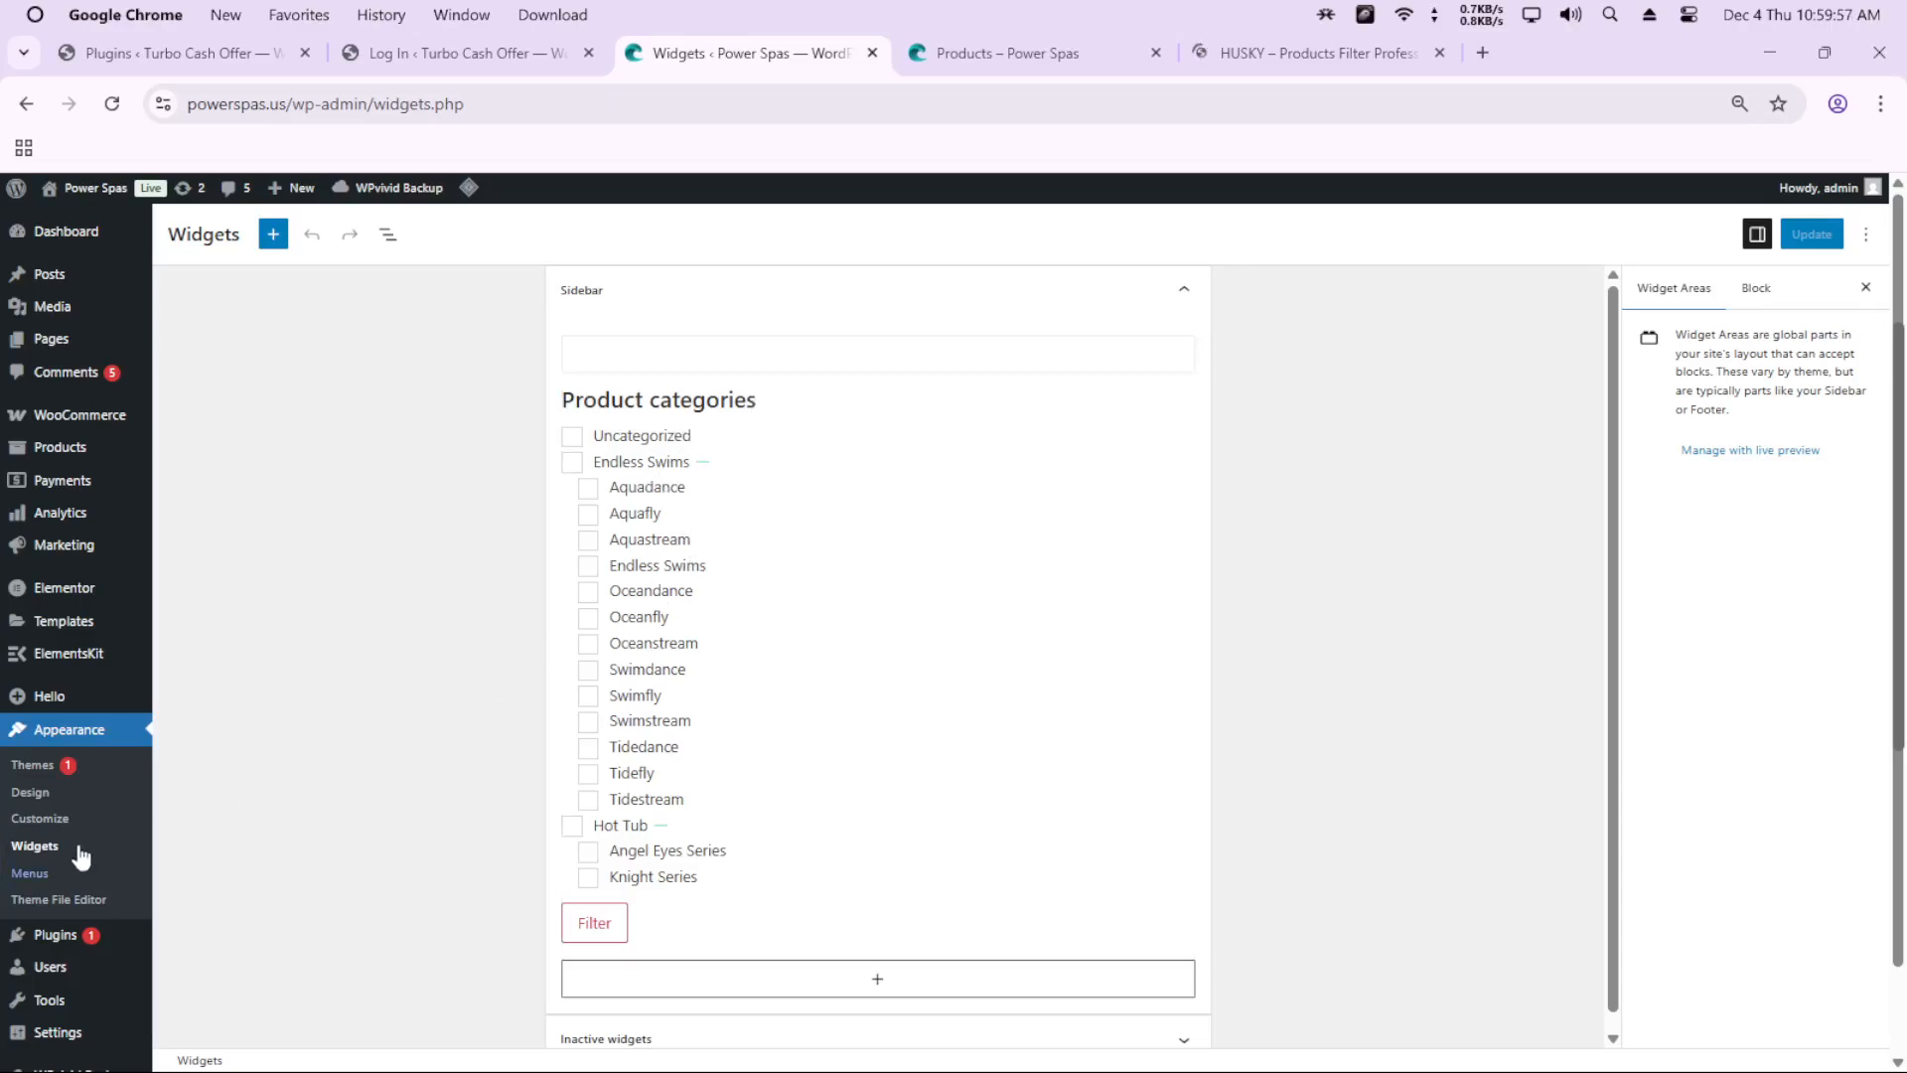
scroll(785, 676, down, 1)
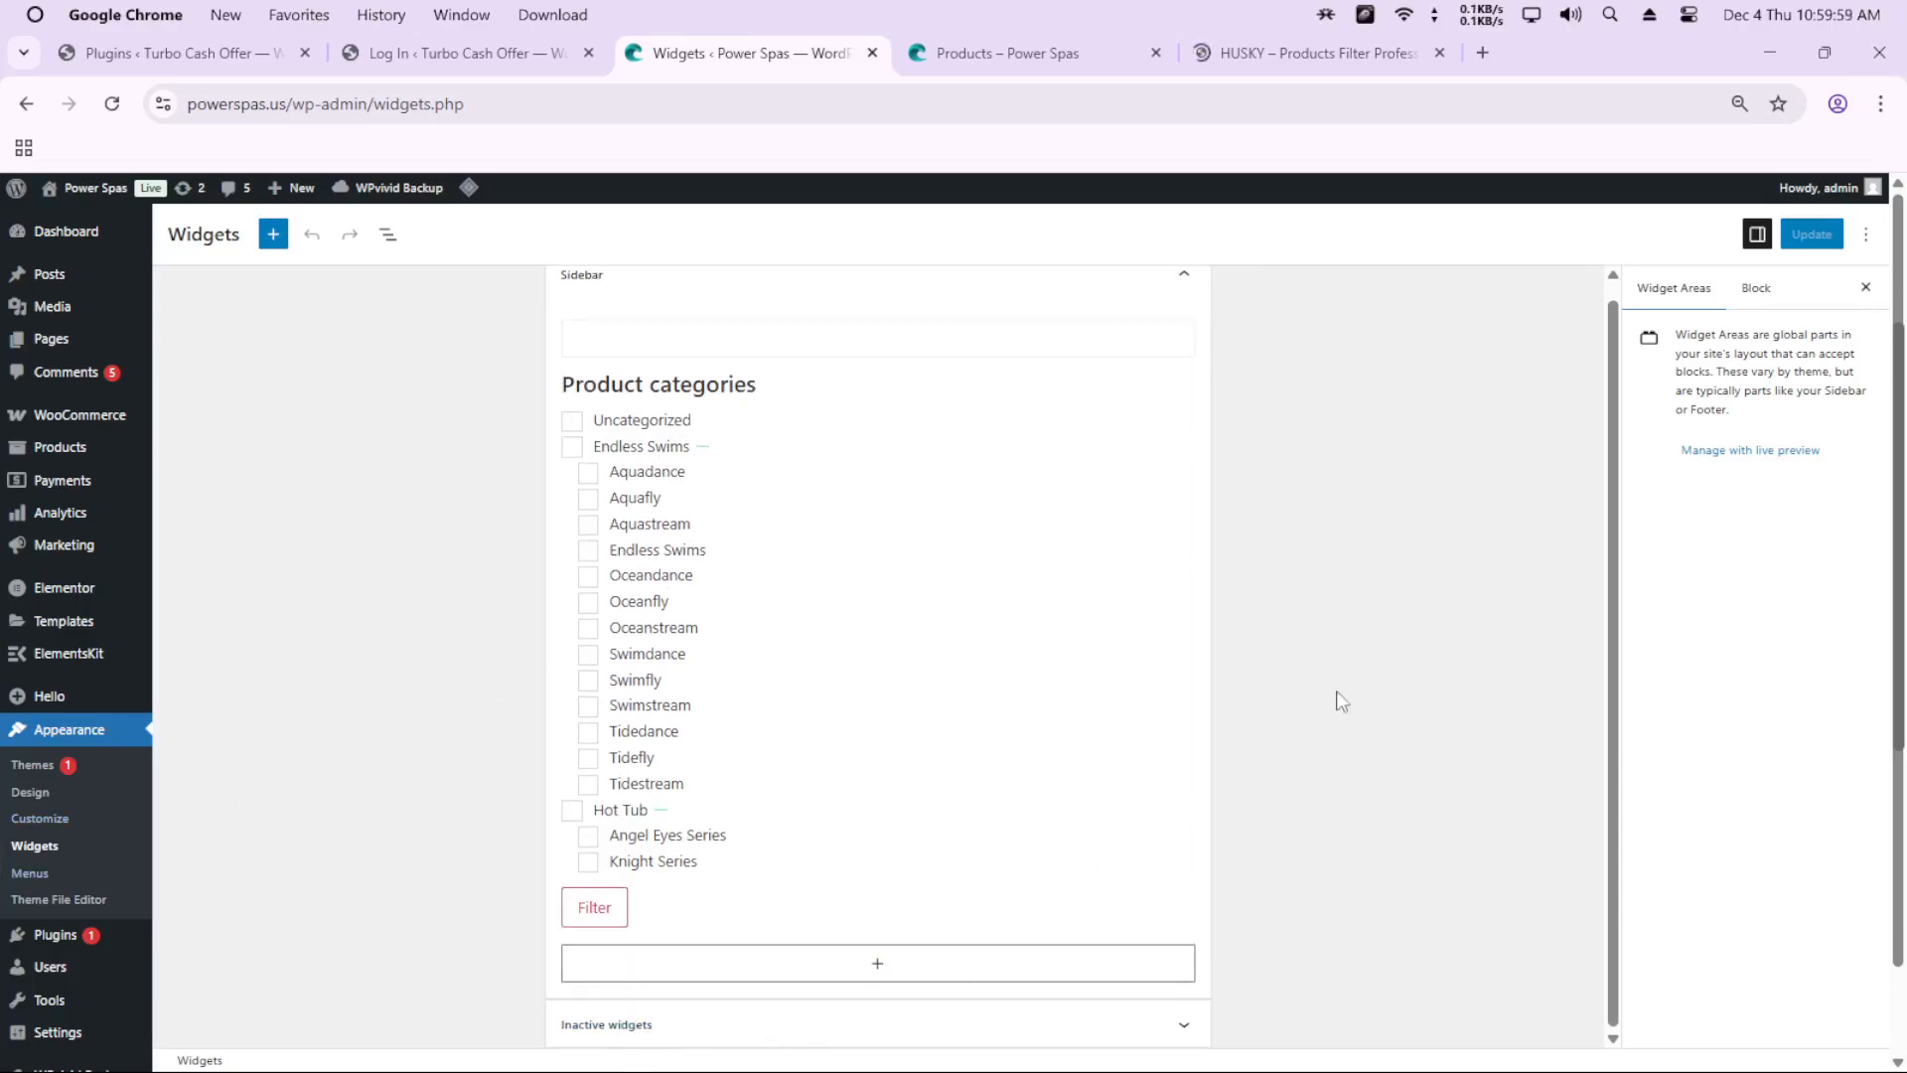
click(823, 477)
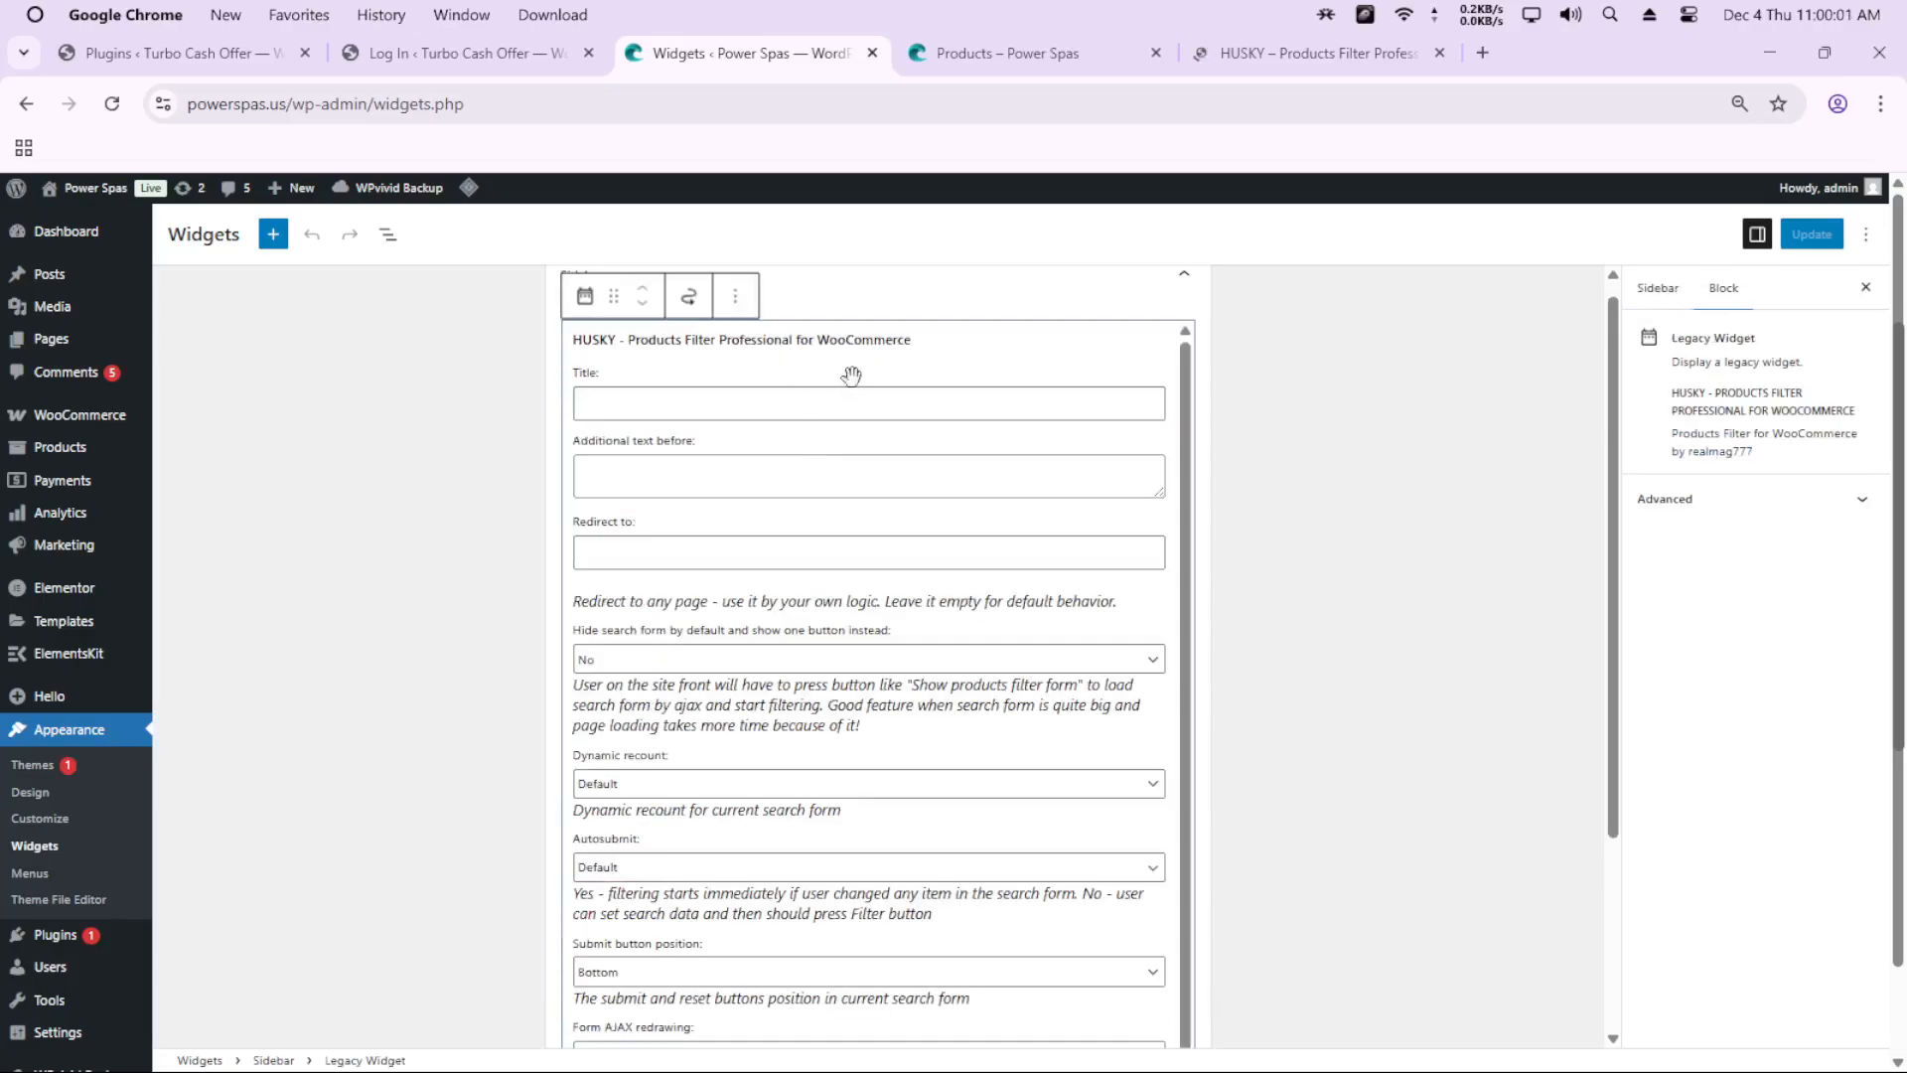
click(736, 297)
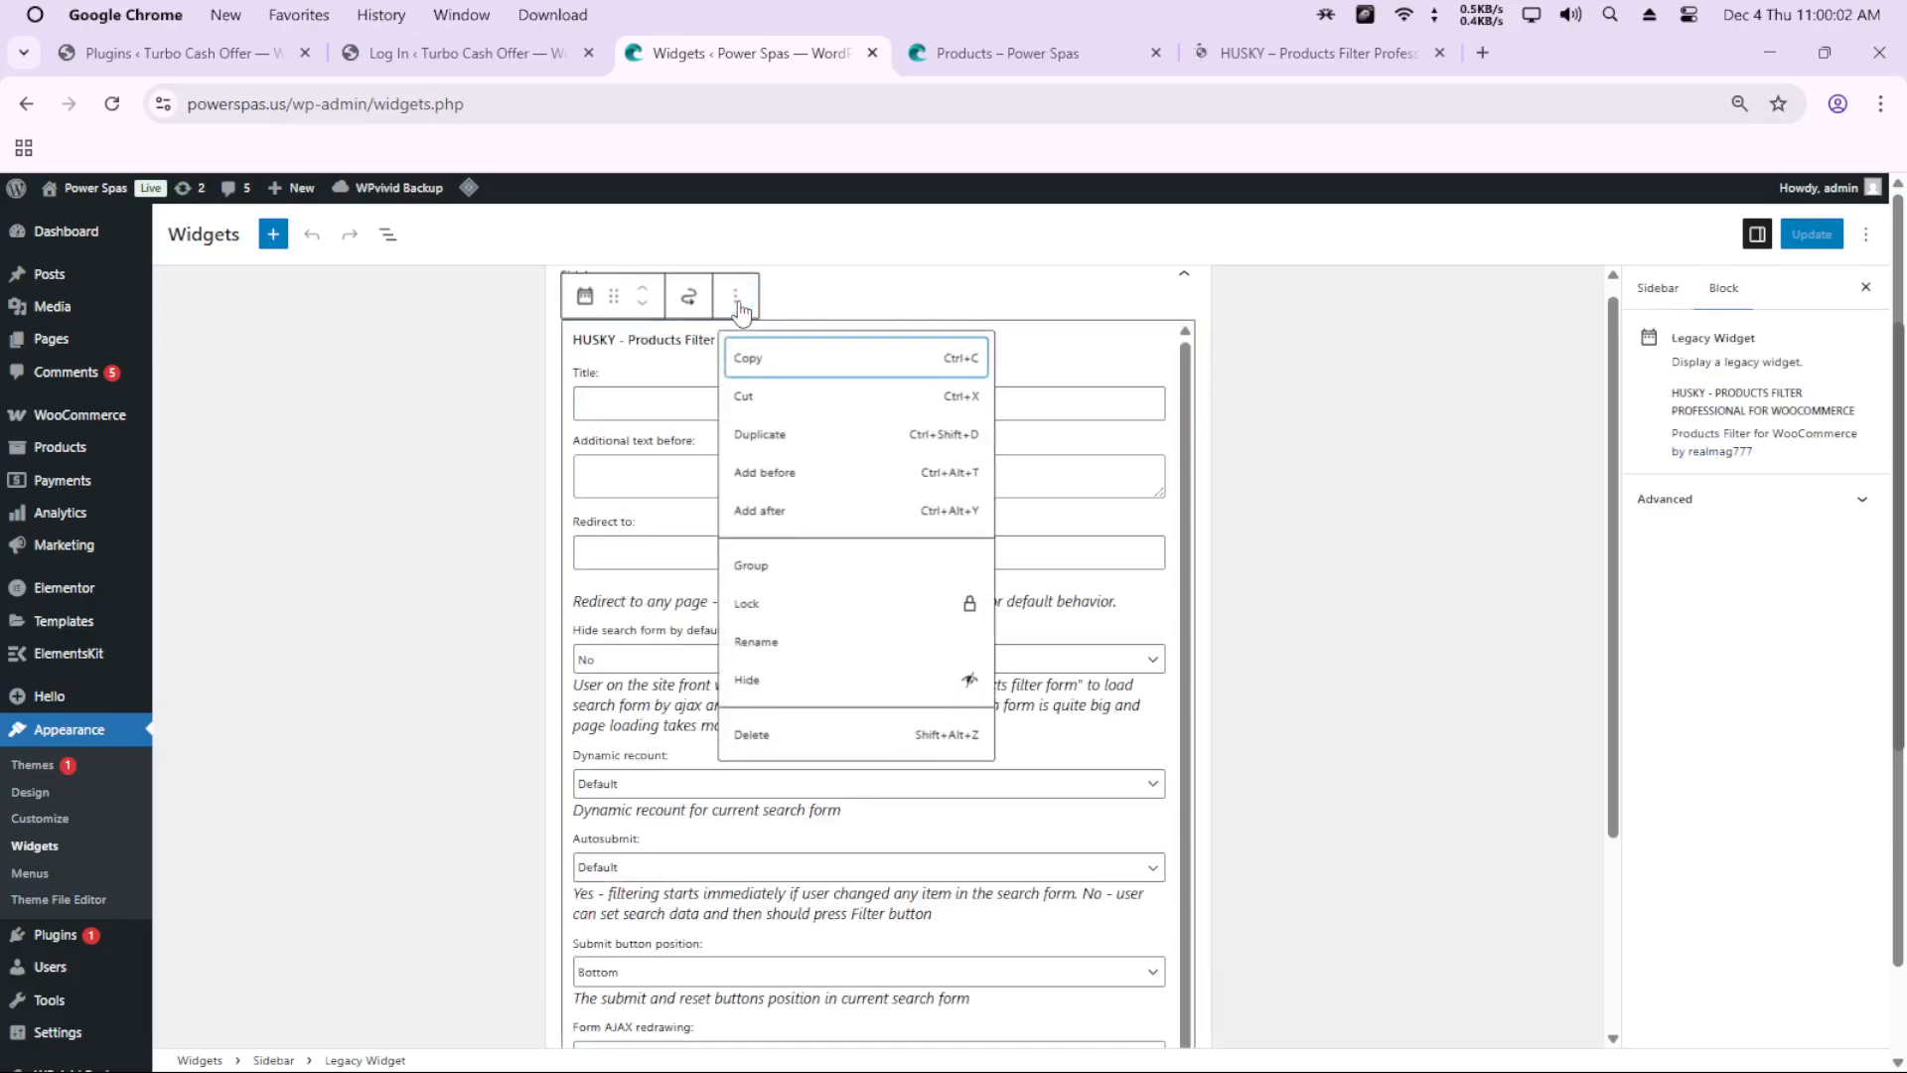
click(780, 747)
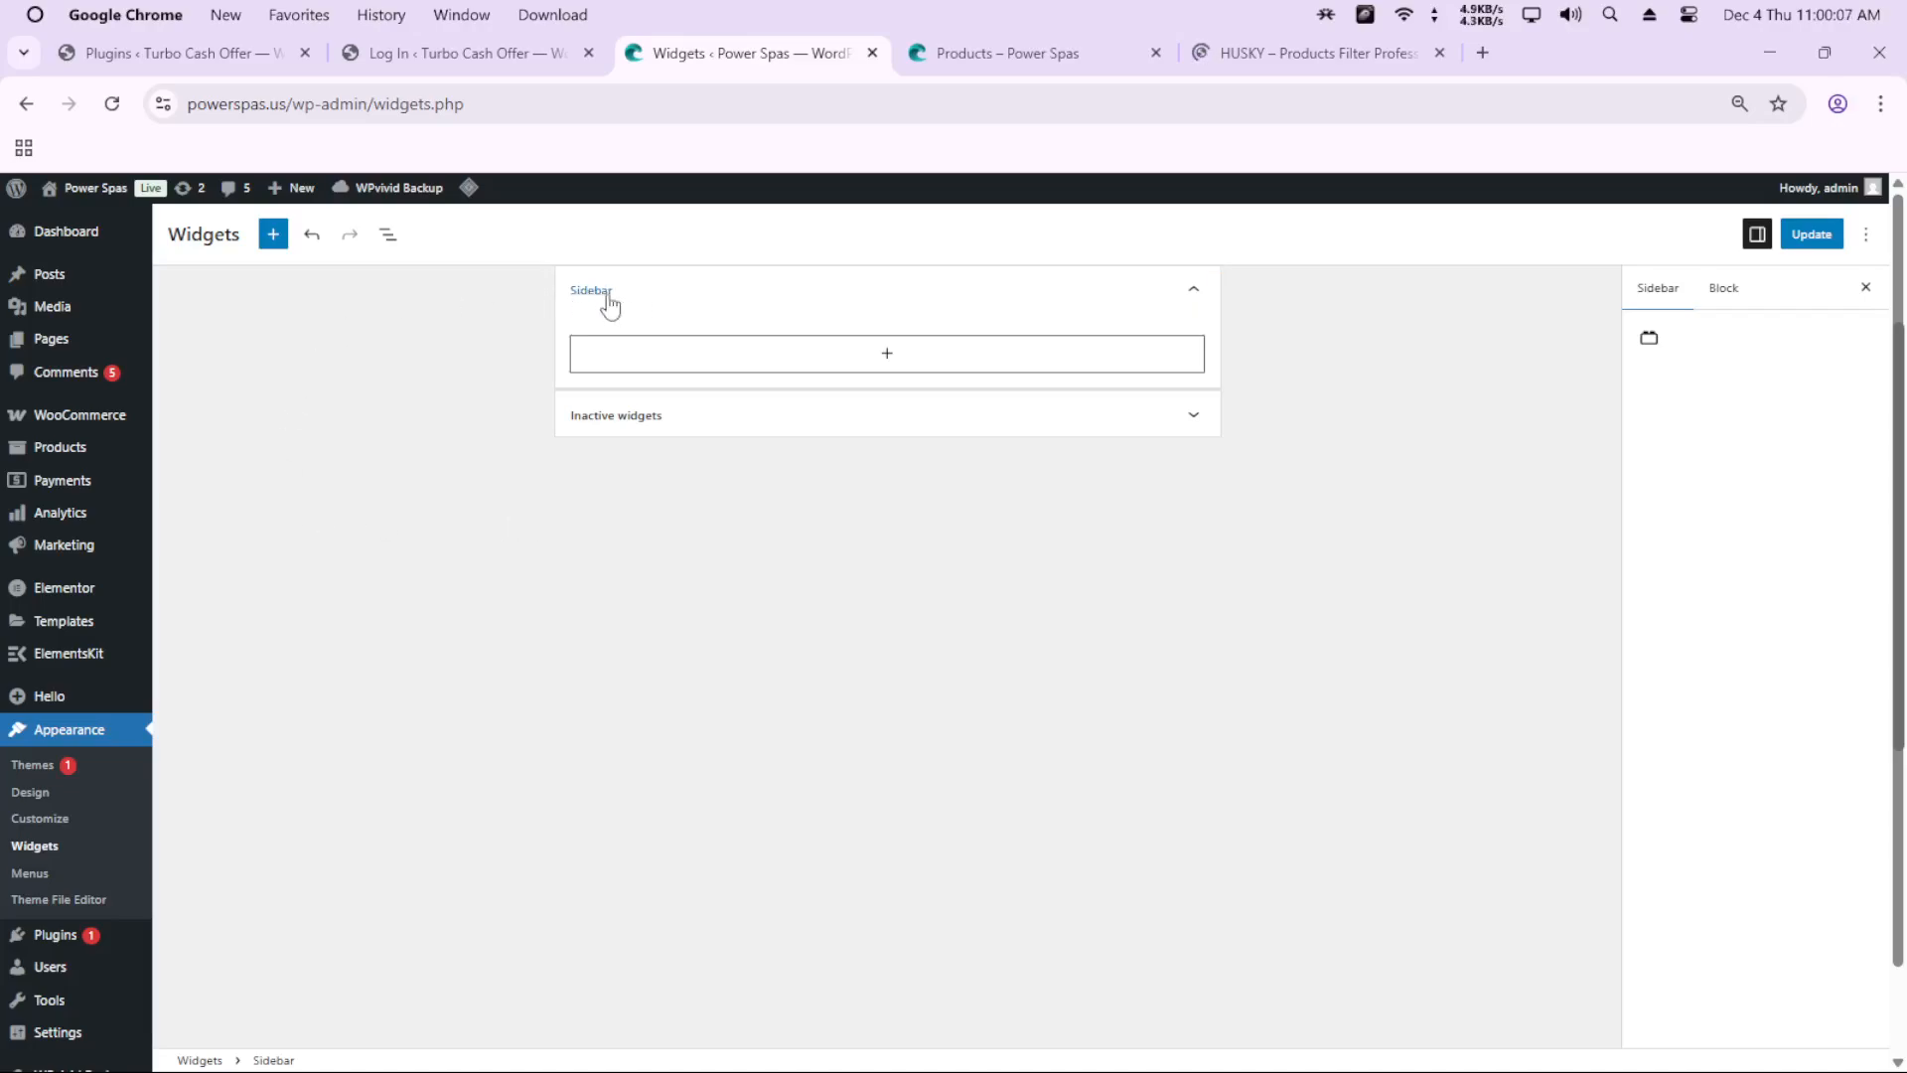
Step: Find "hus" among the blocks and add the HUSKY - Products Filter Professional widget to the Sidebar area
click(854, 365)
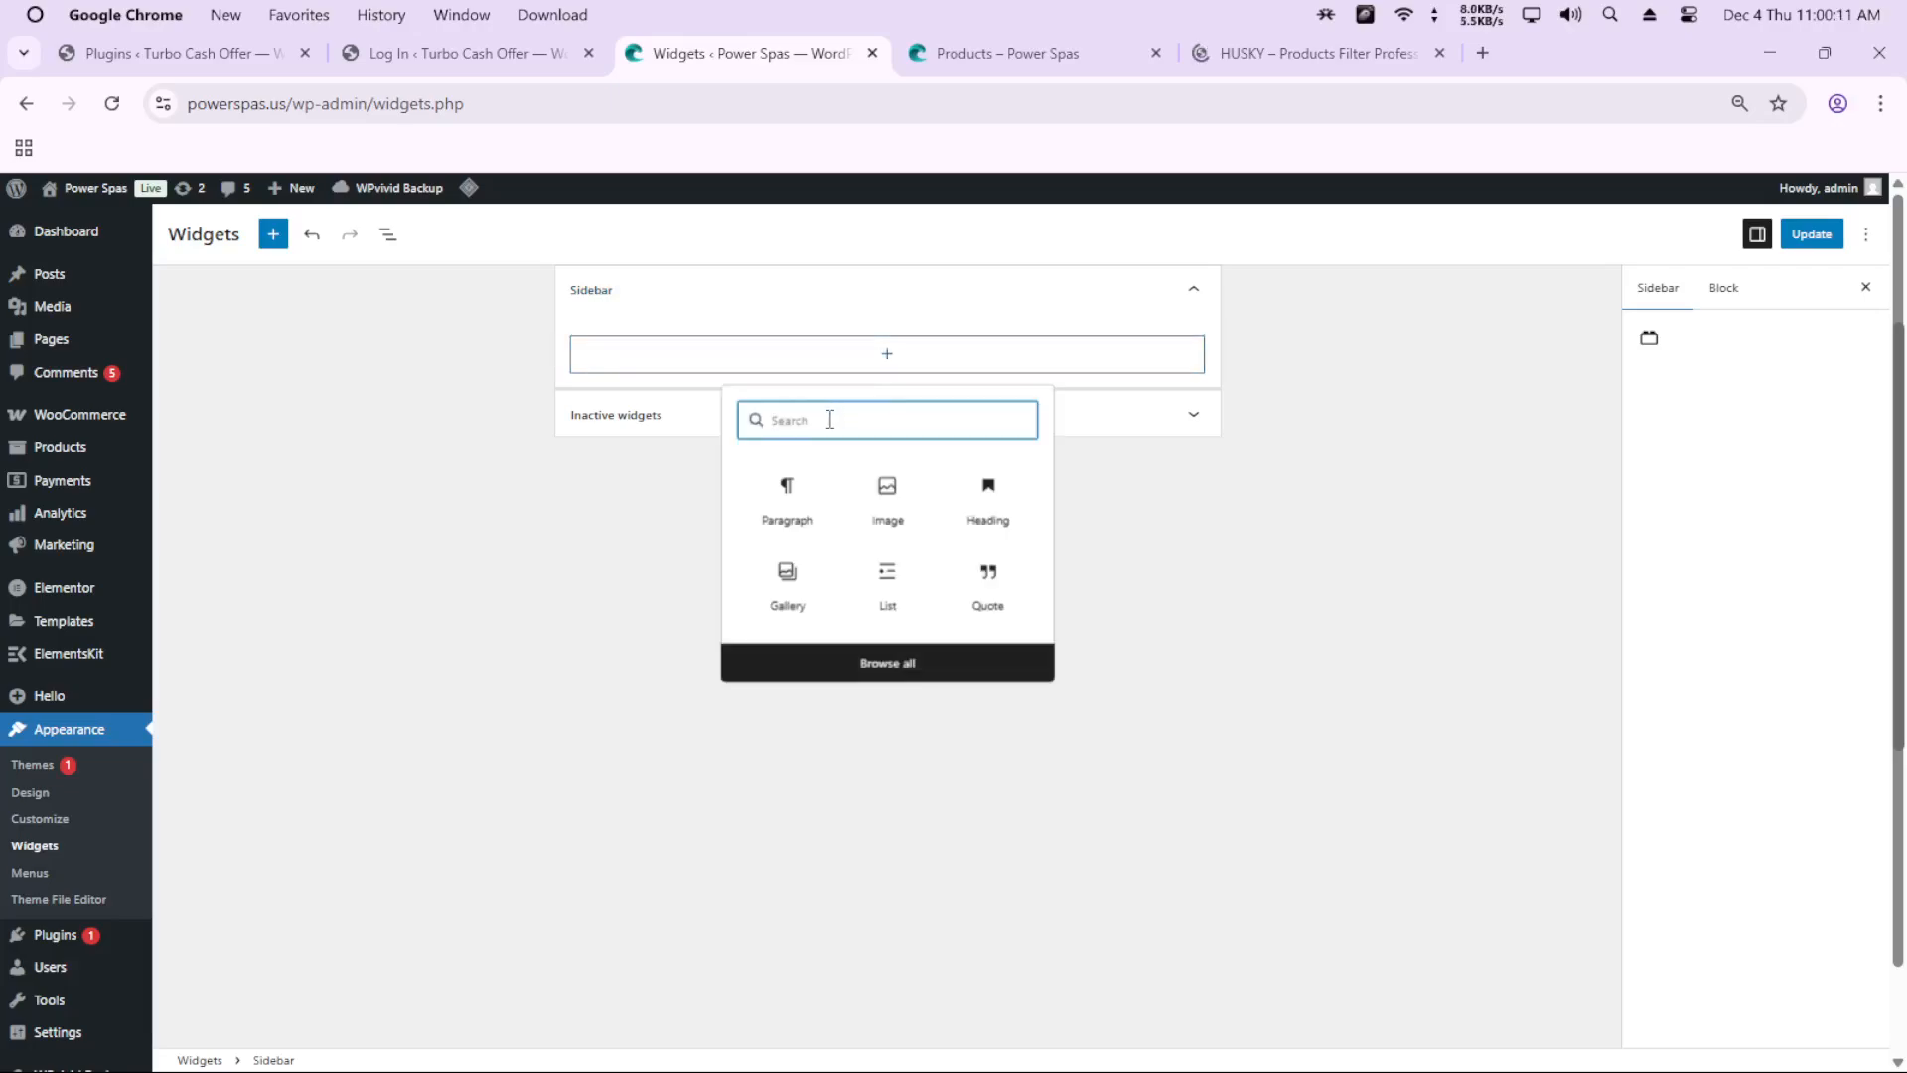
text(hus)
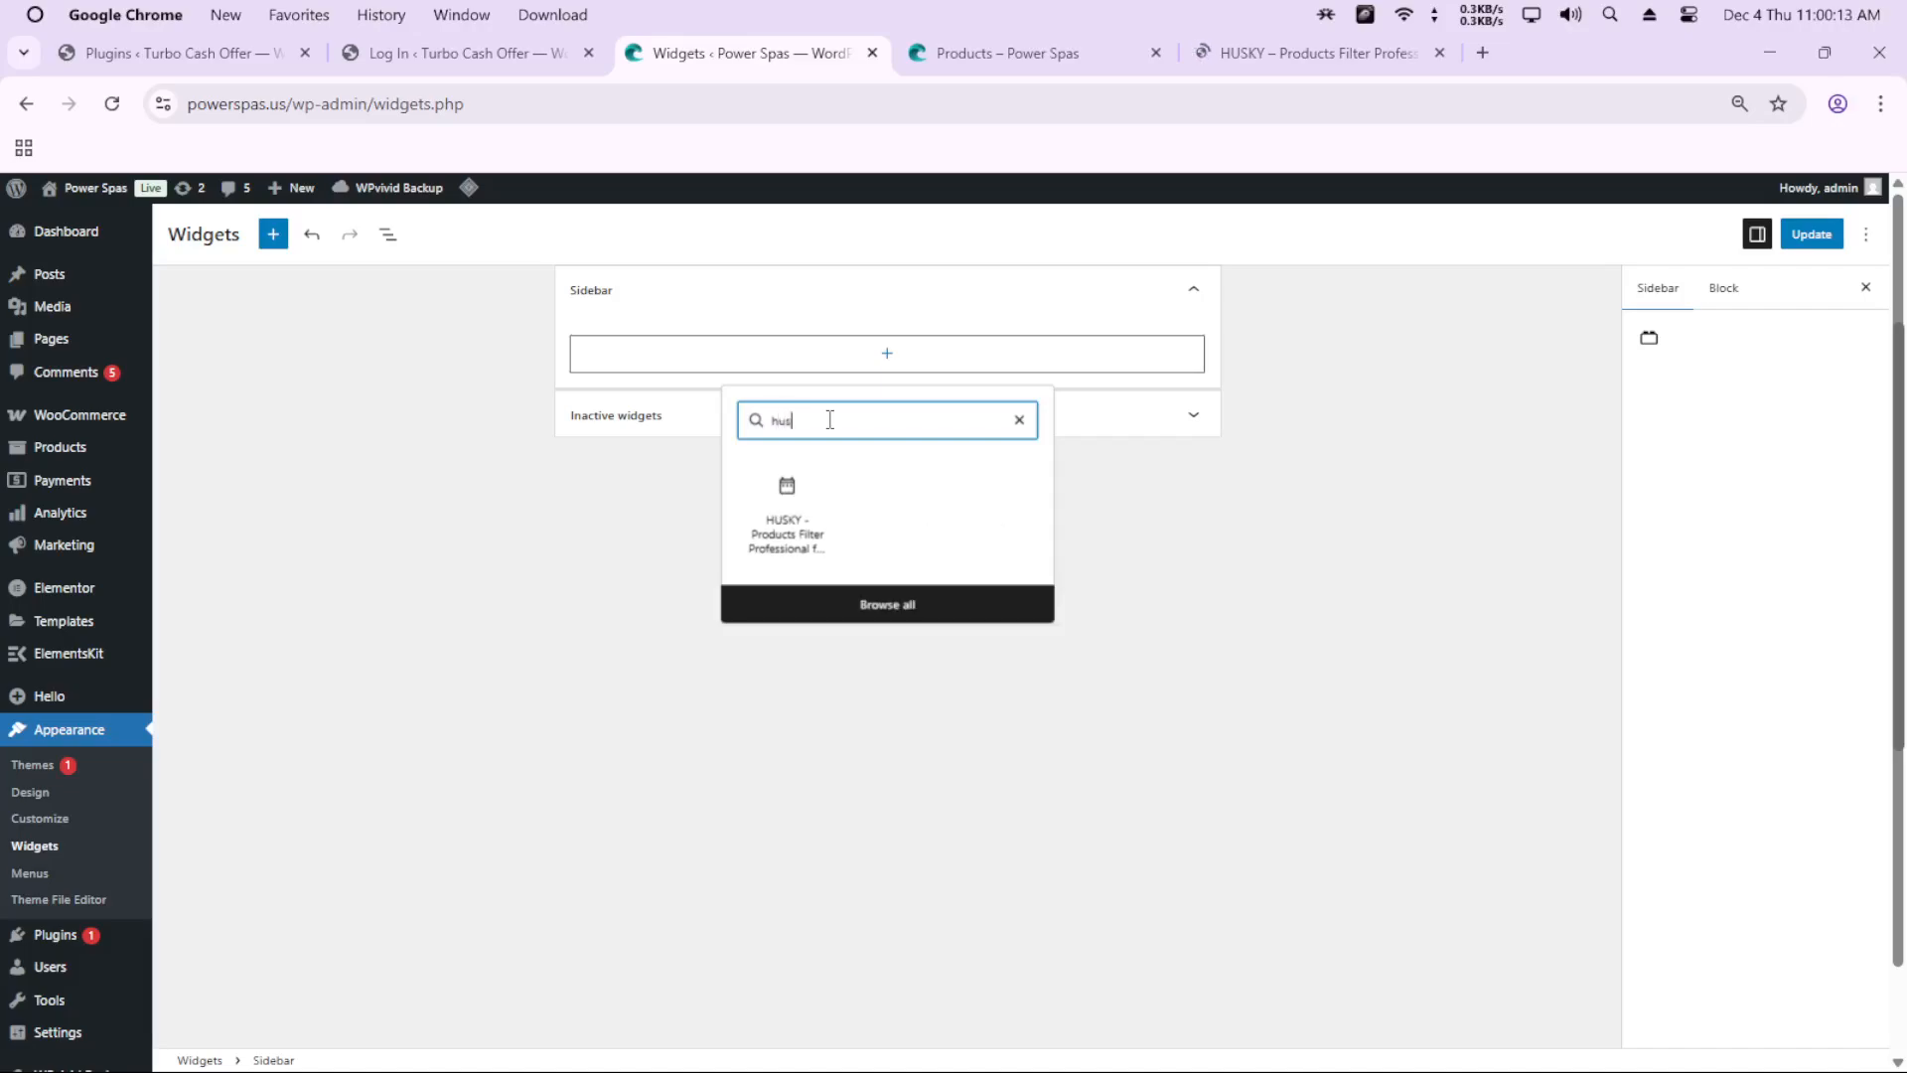
click(783, 505)
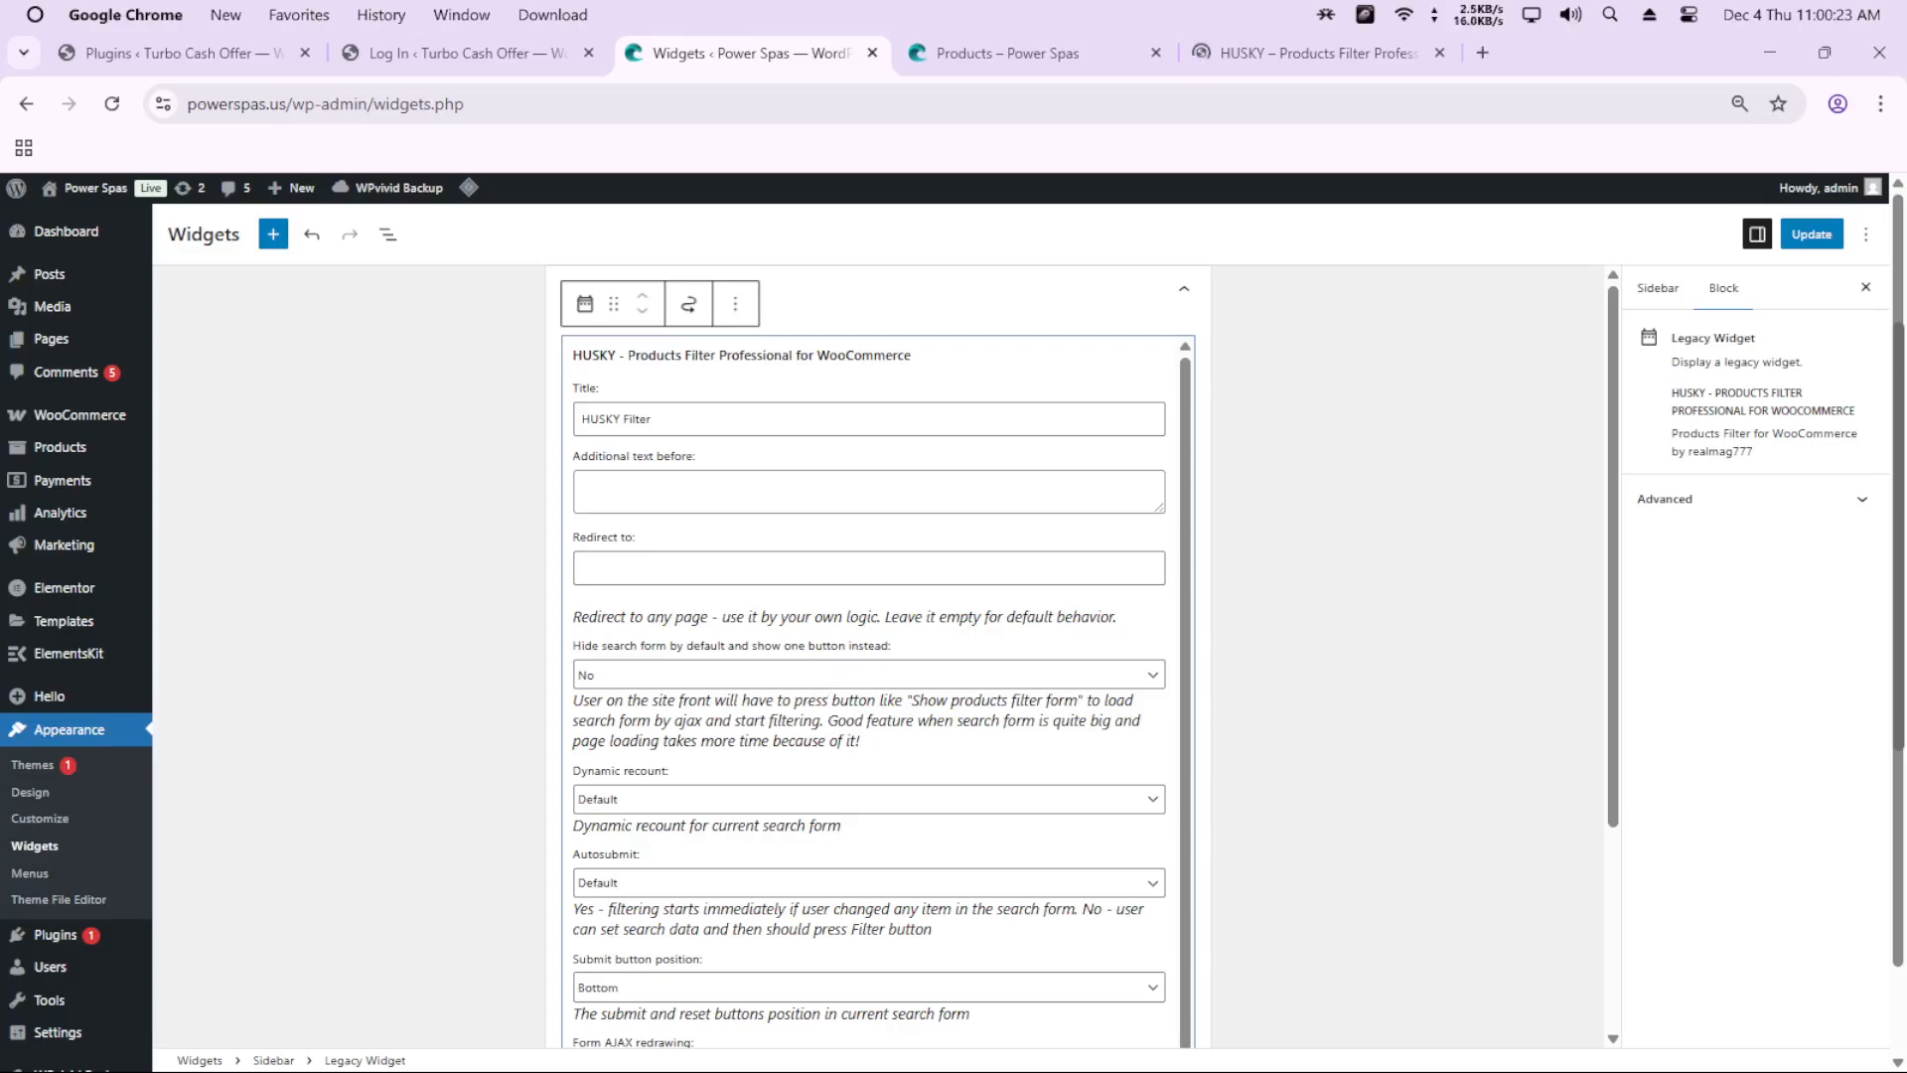
Step: Review the new HUSKY widget's Title and other fields against the filter's heading area on the Products page
scroll(724, 626, down, 2)
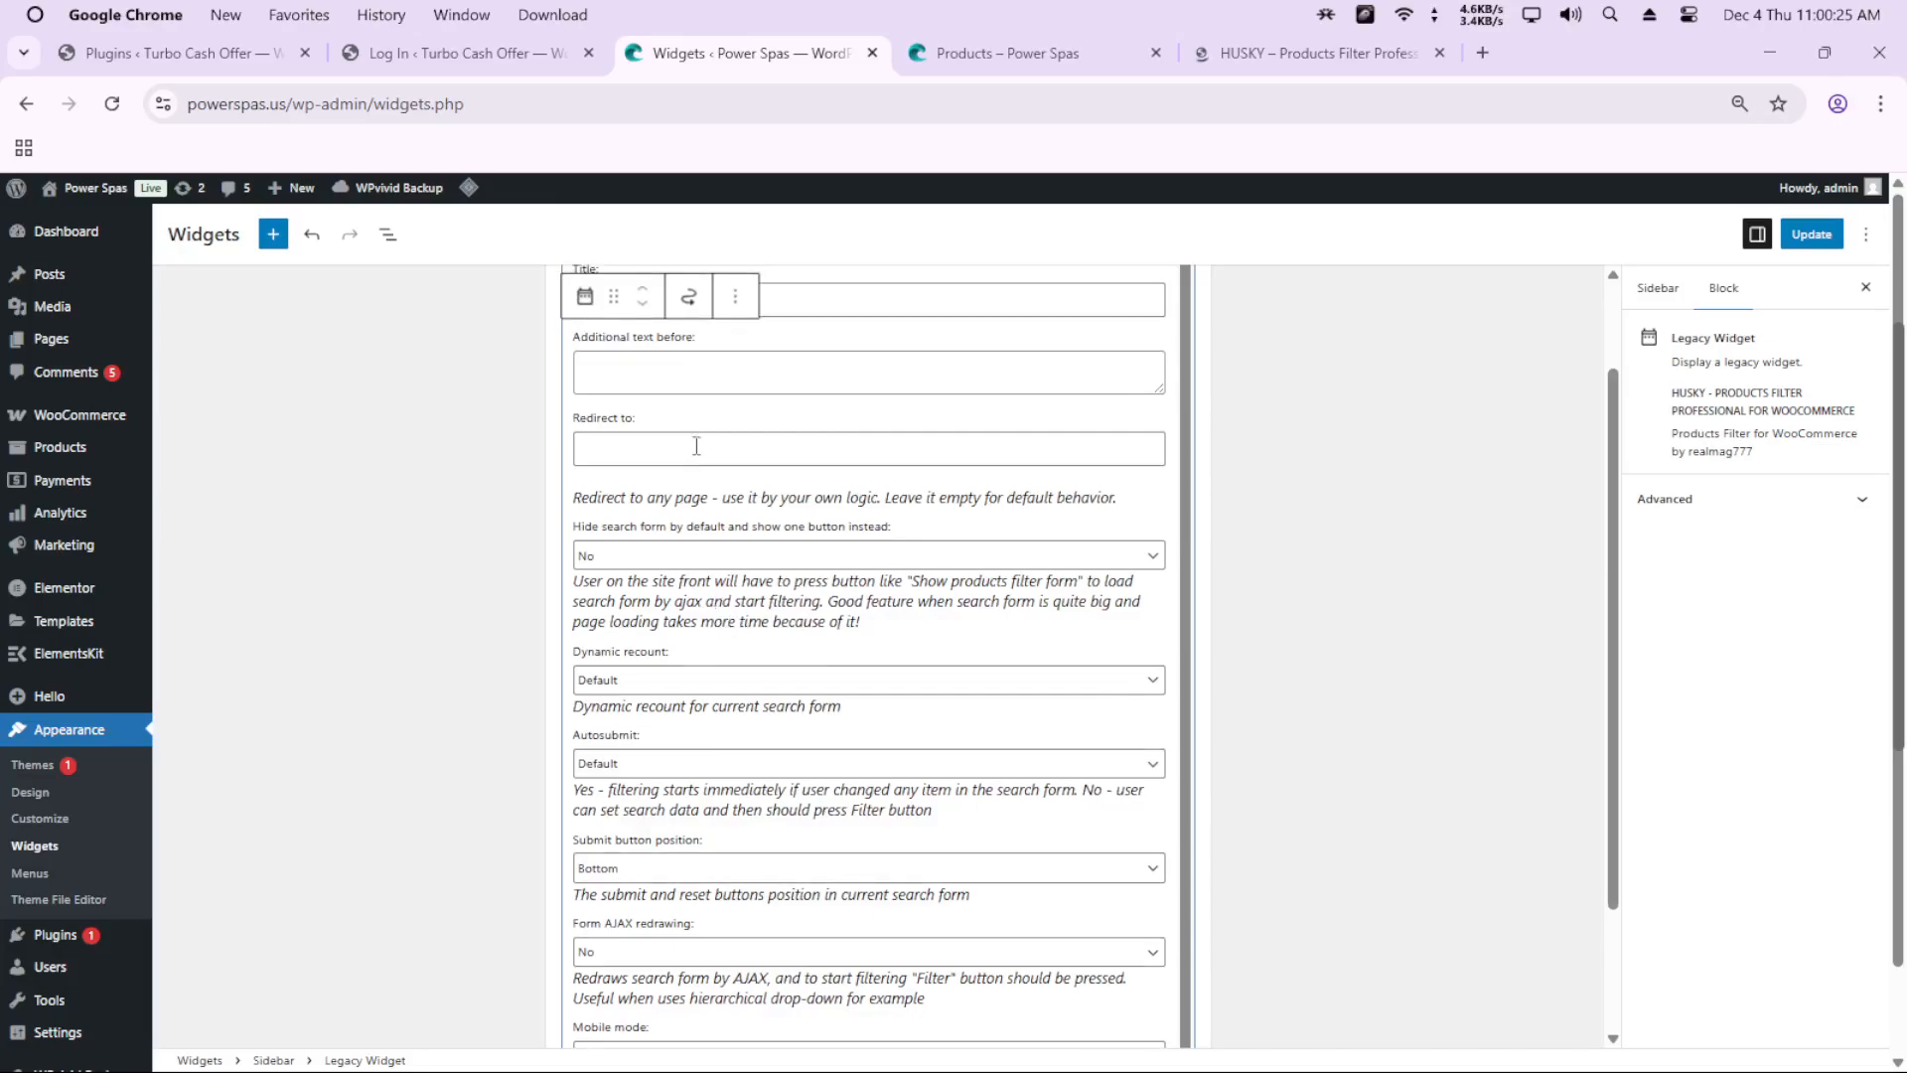
scroll(714, 448, up, 2)
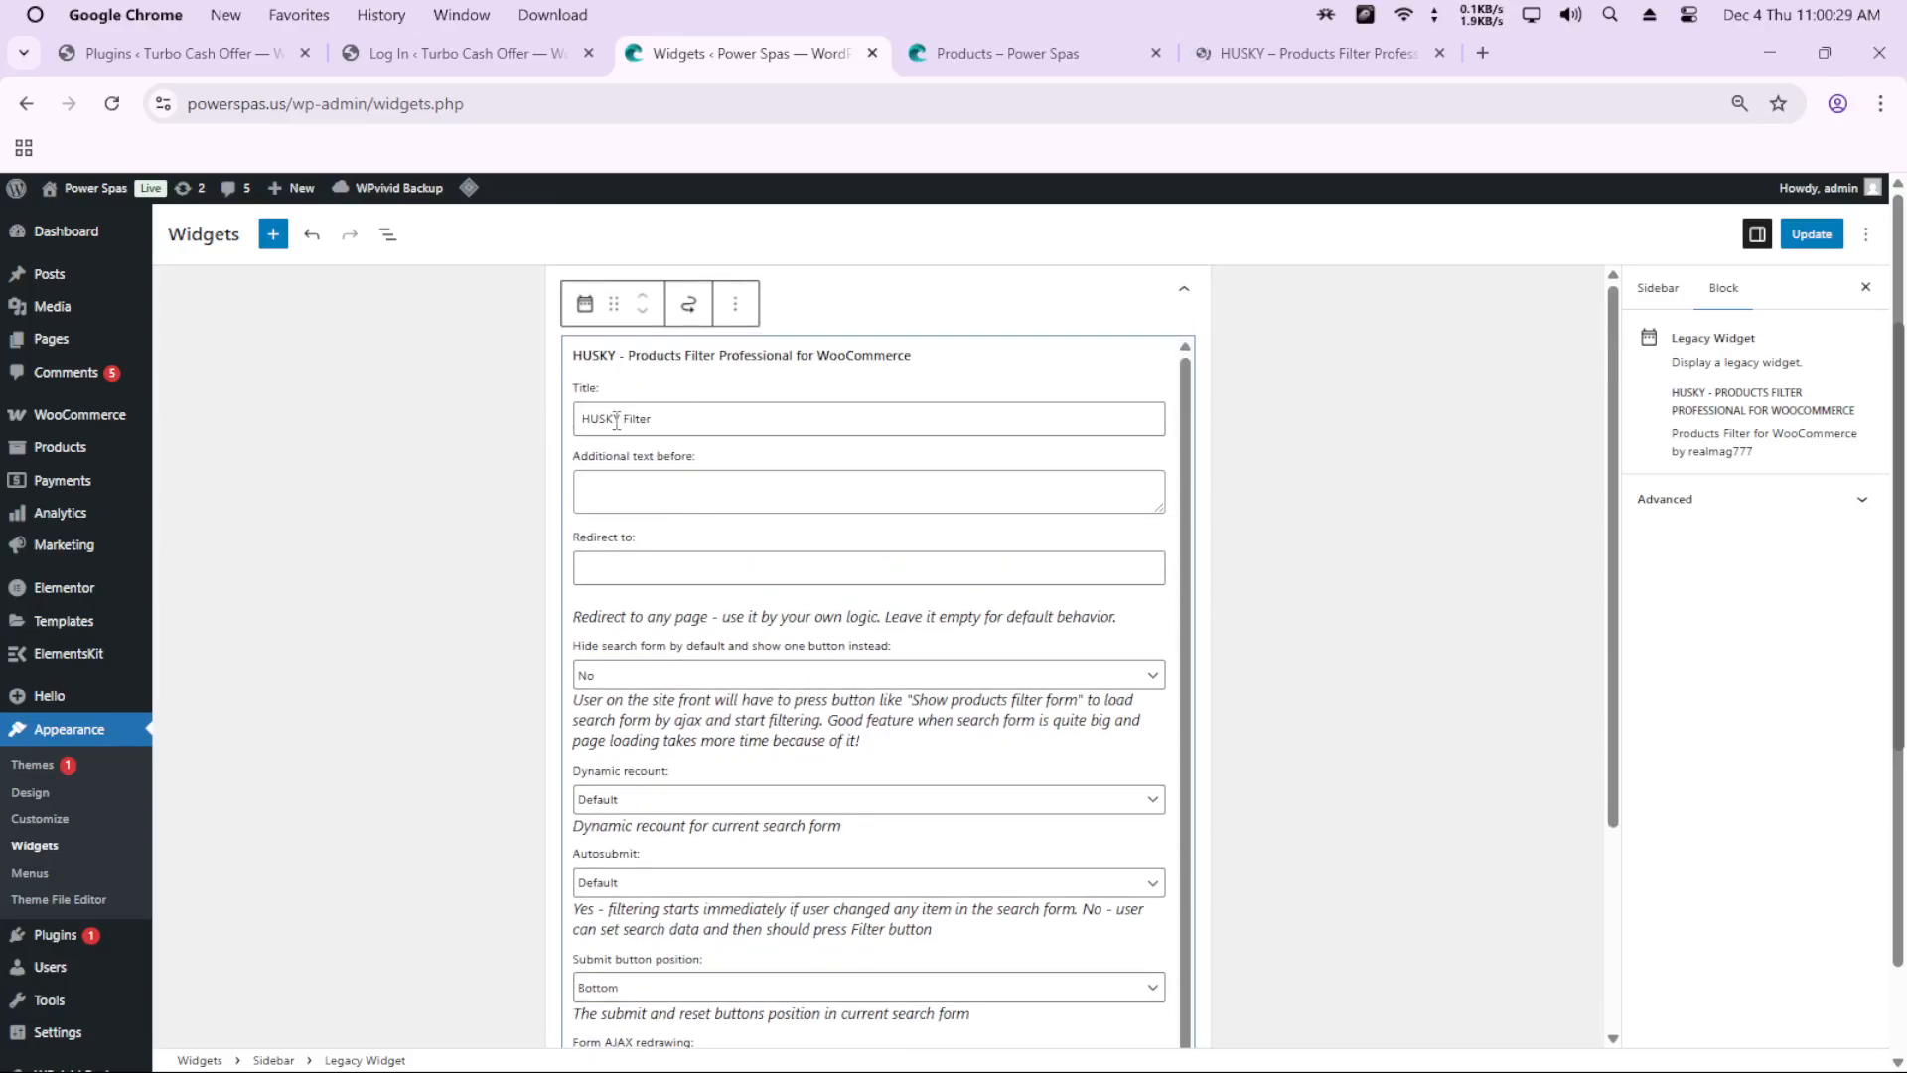
click(1032, 64)
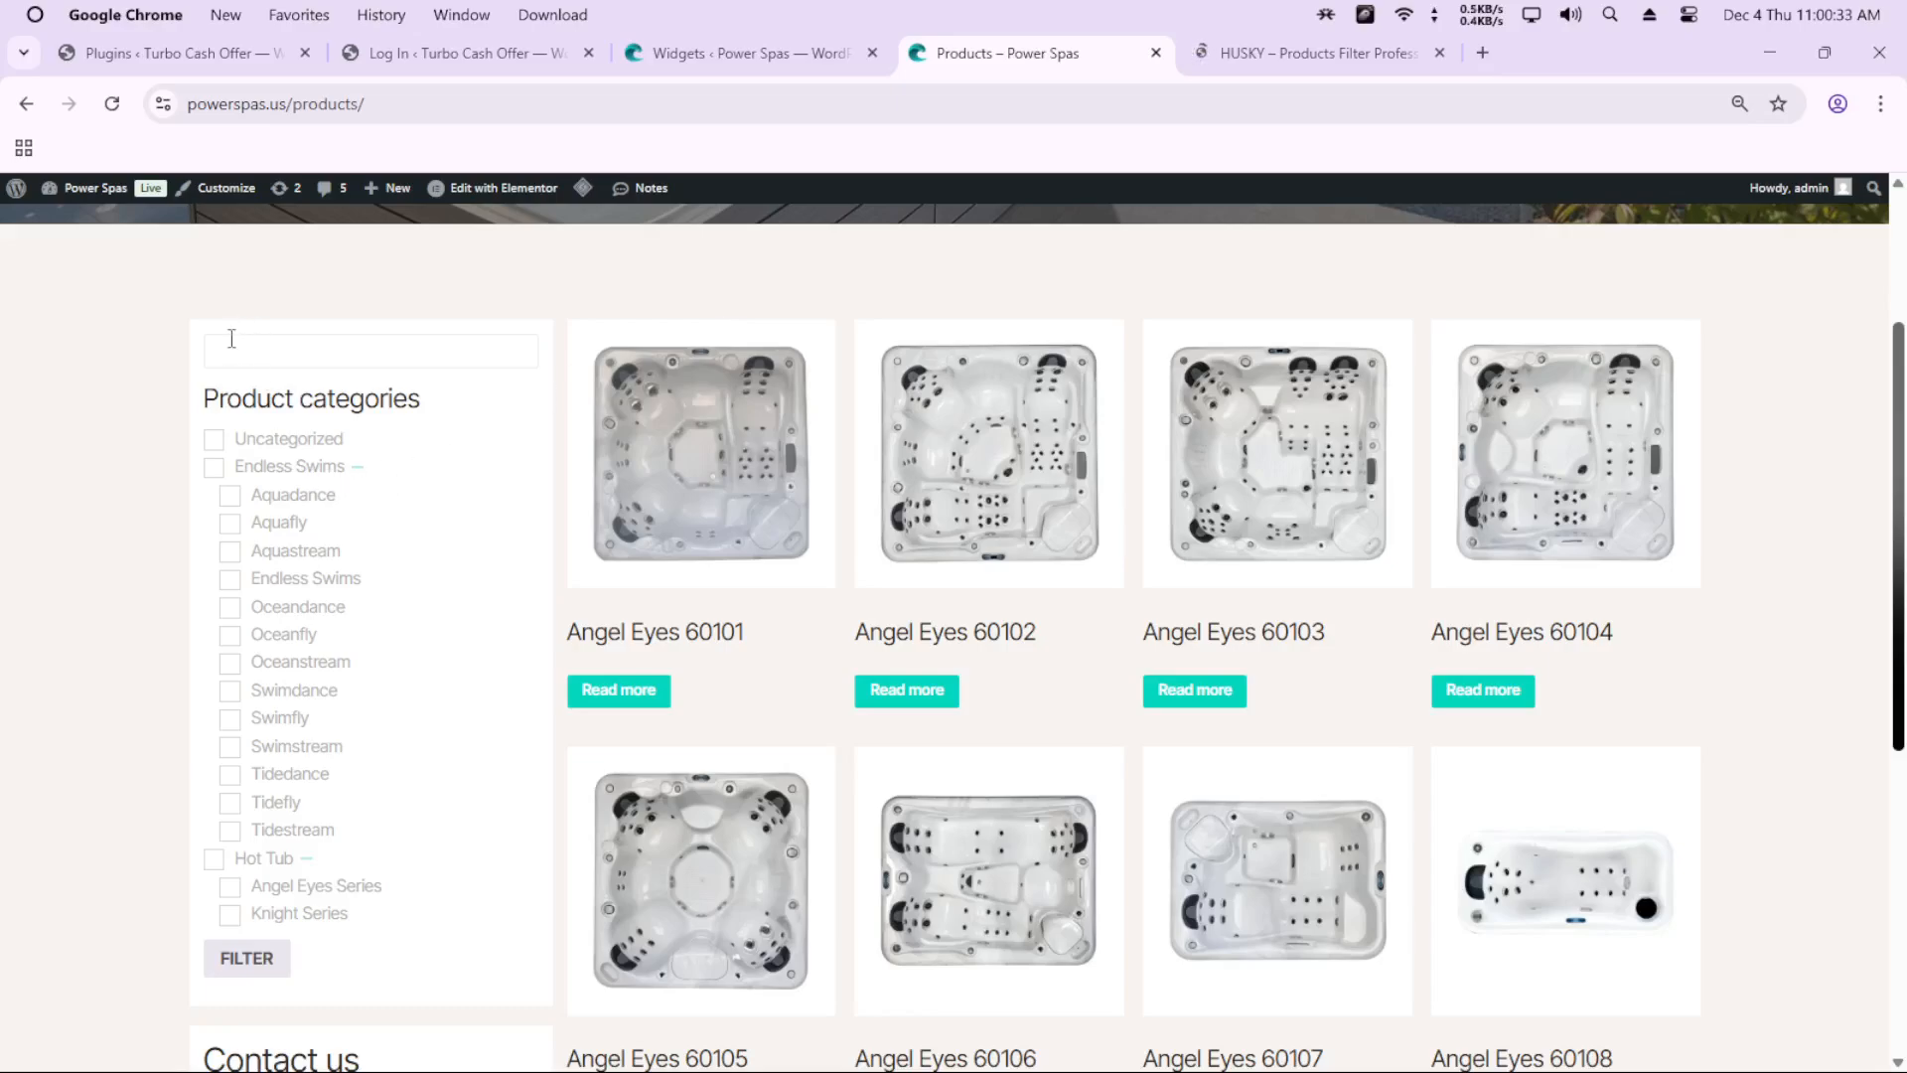
click(715, 58)
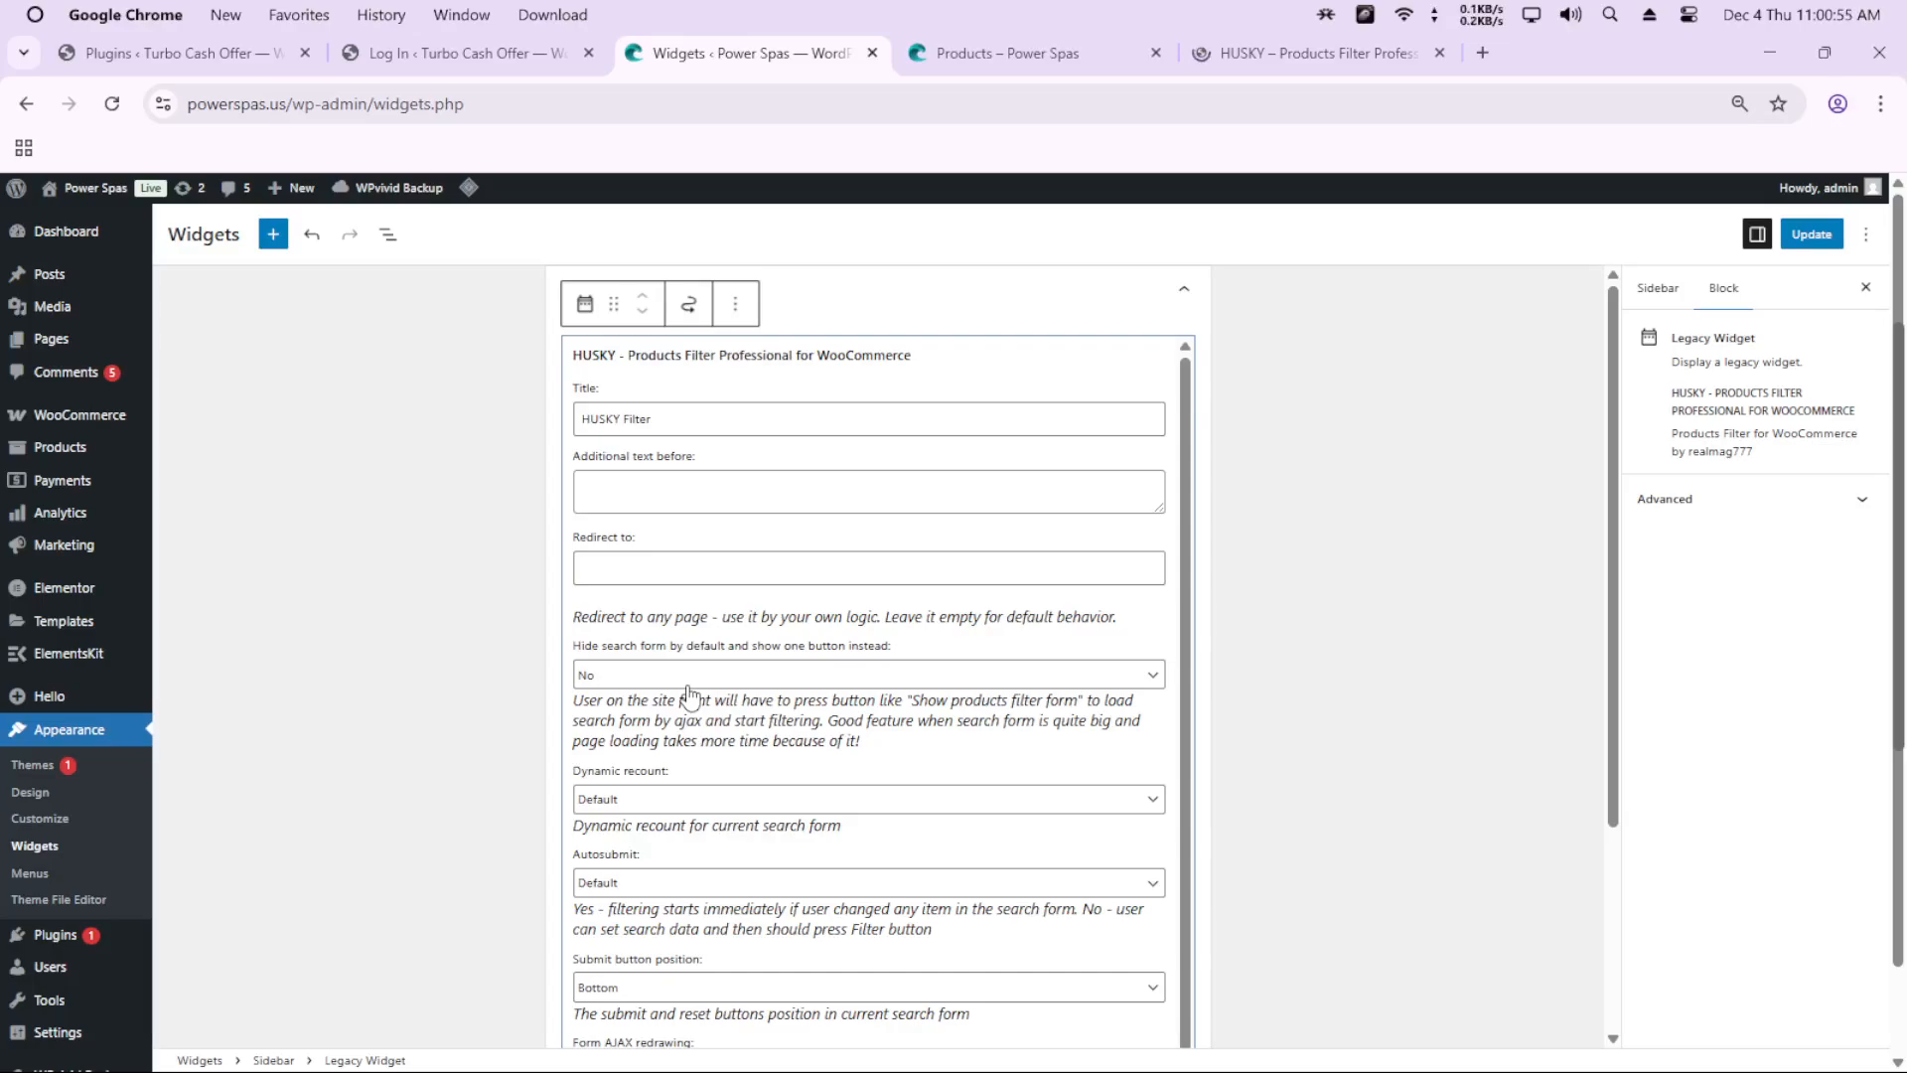
Step: Show the Dynamic recount options of the HUSKY widget, keeping Default selected
scroll(689, 695, down, 2)
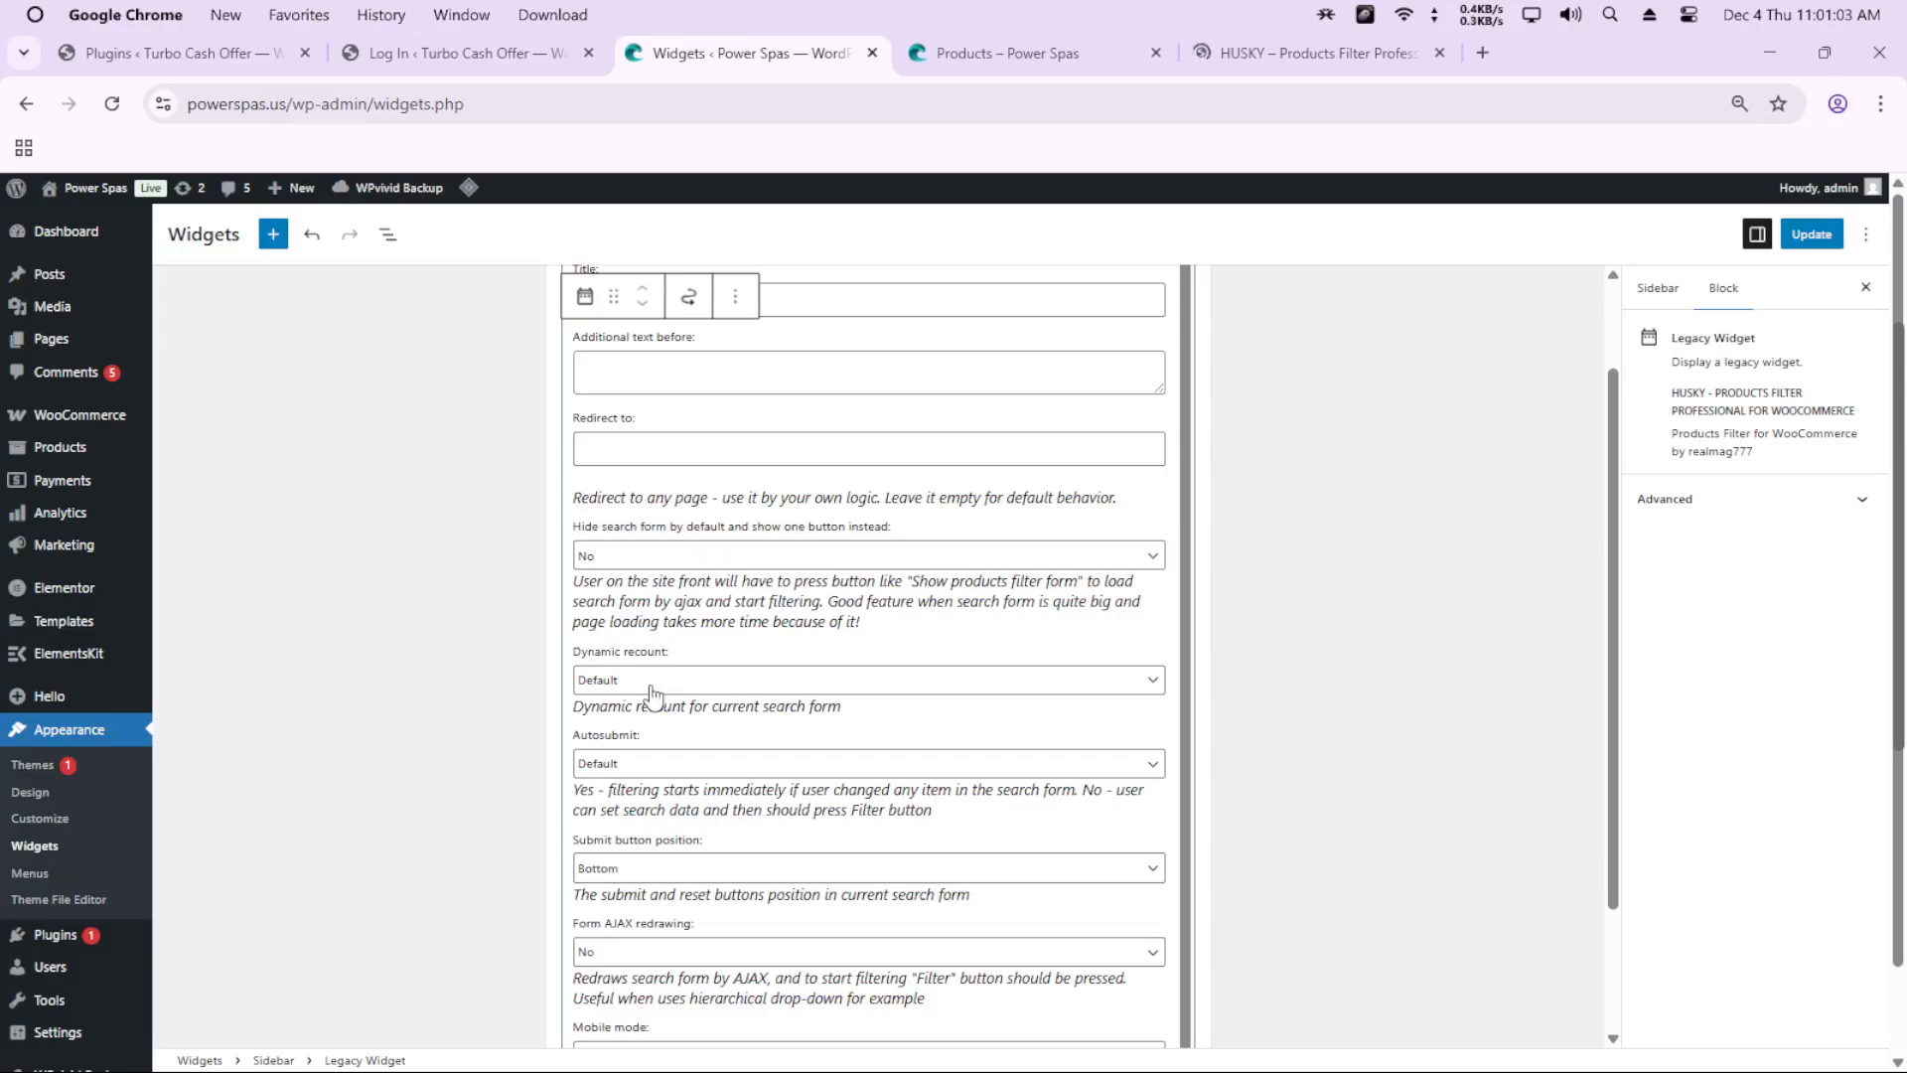
click(646, 688)
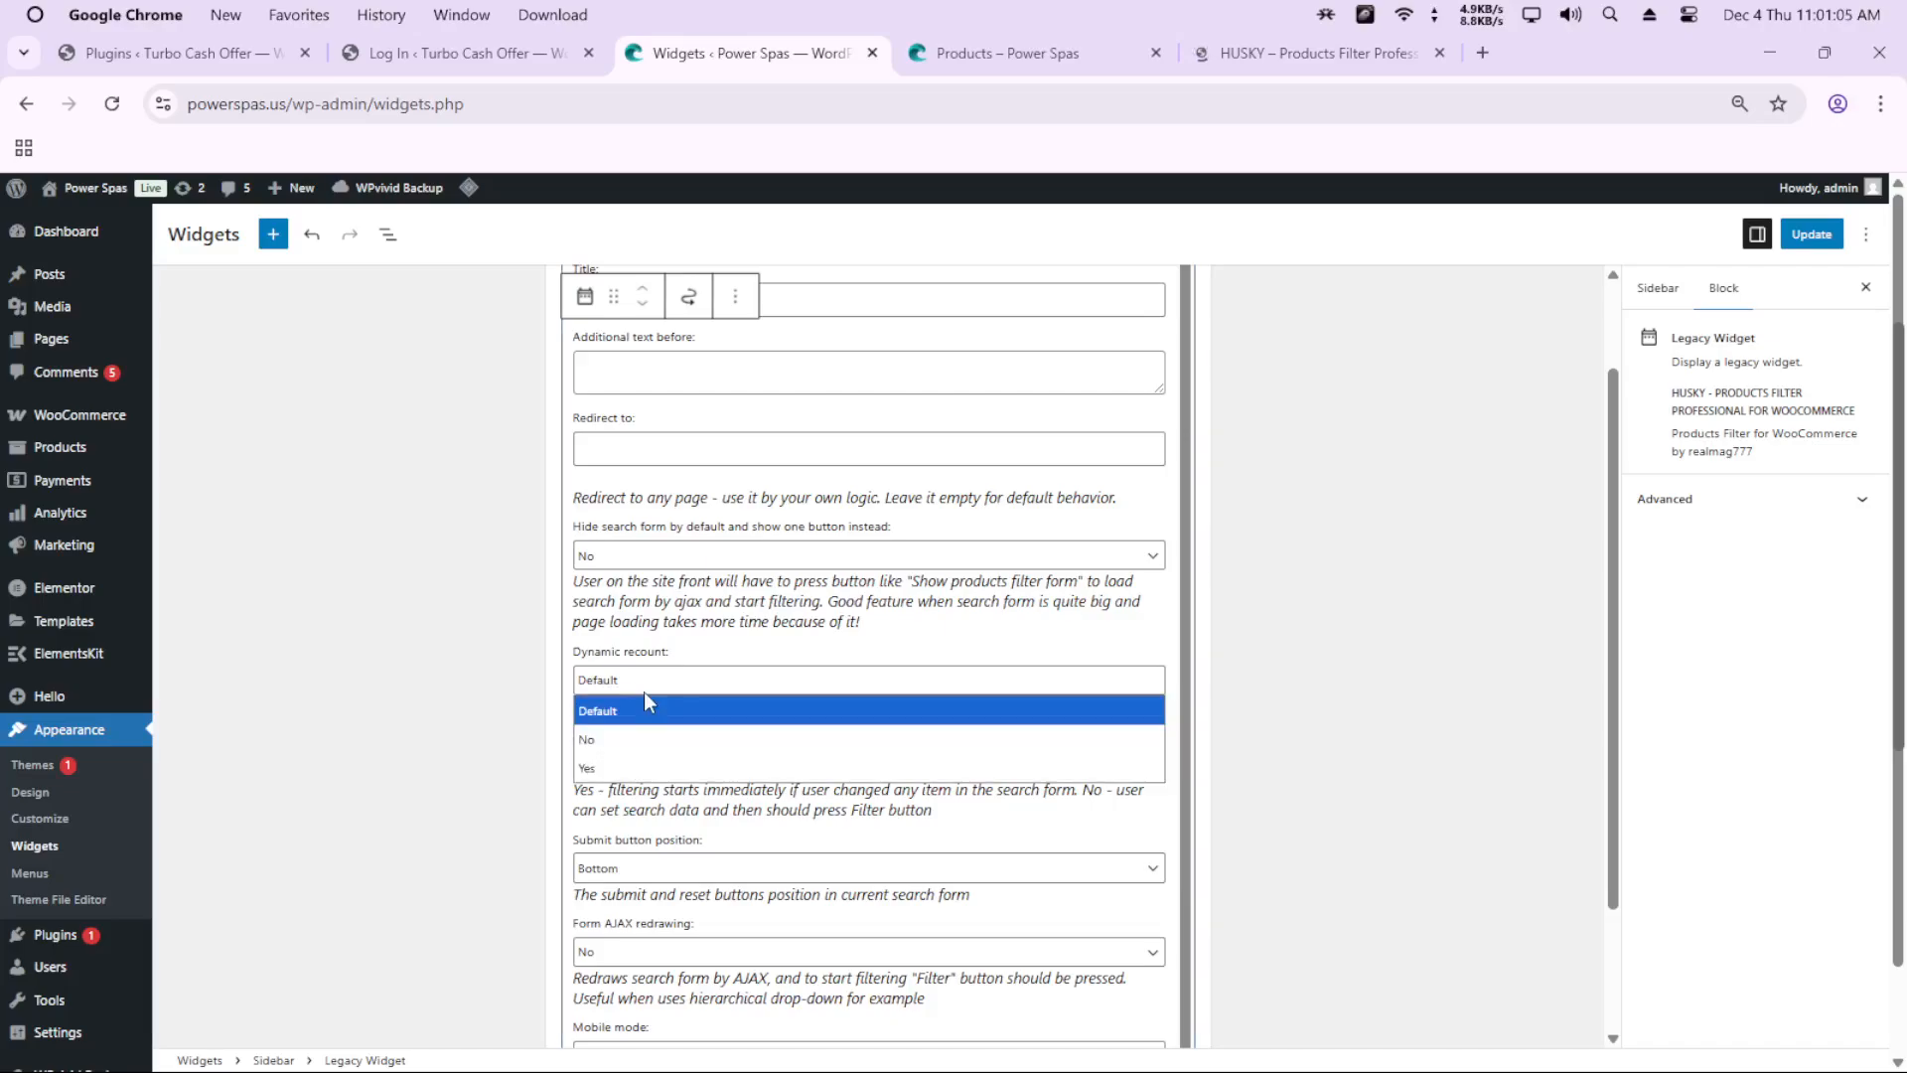
click(528, 807)
click(707, 670)
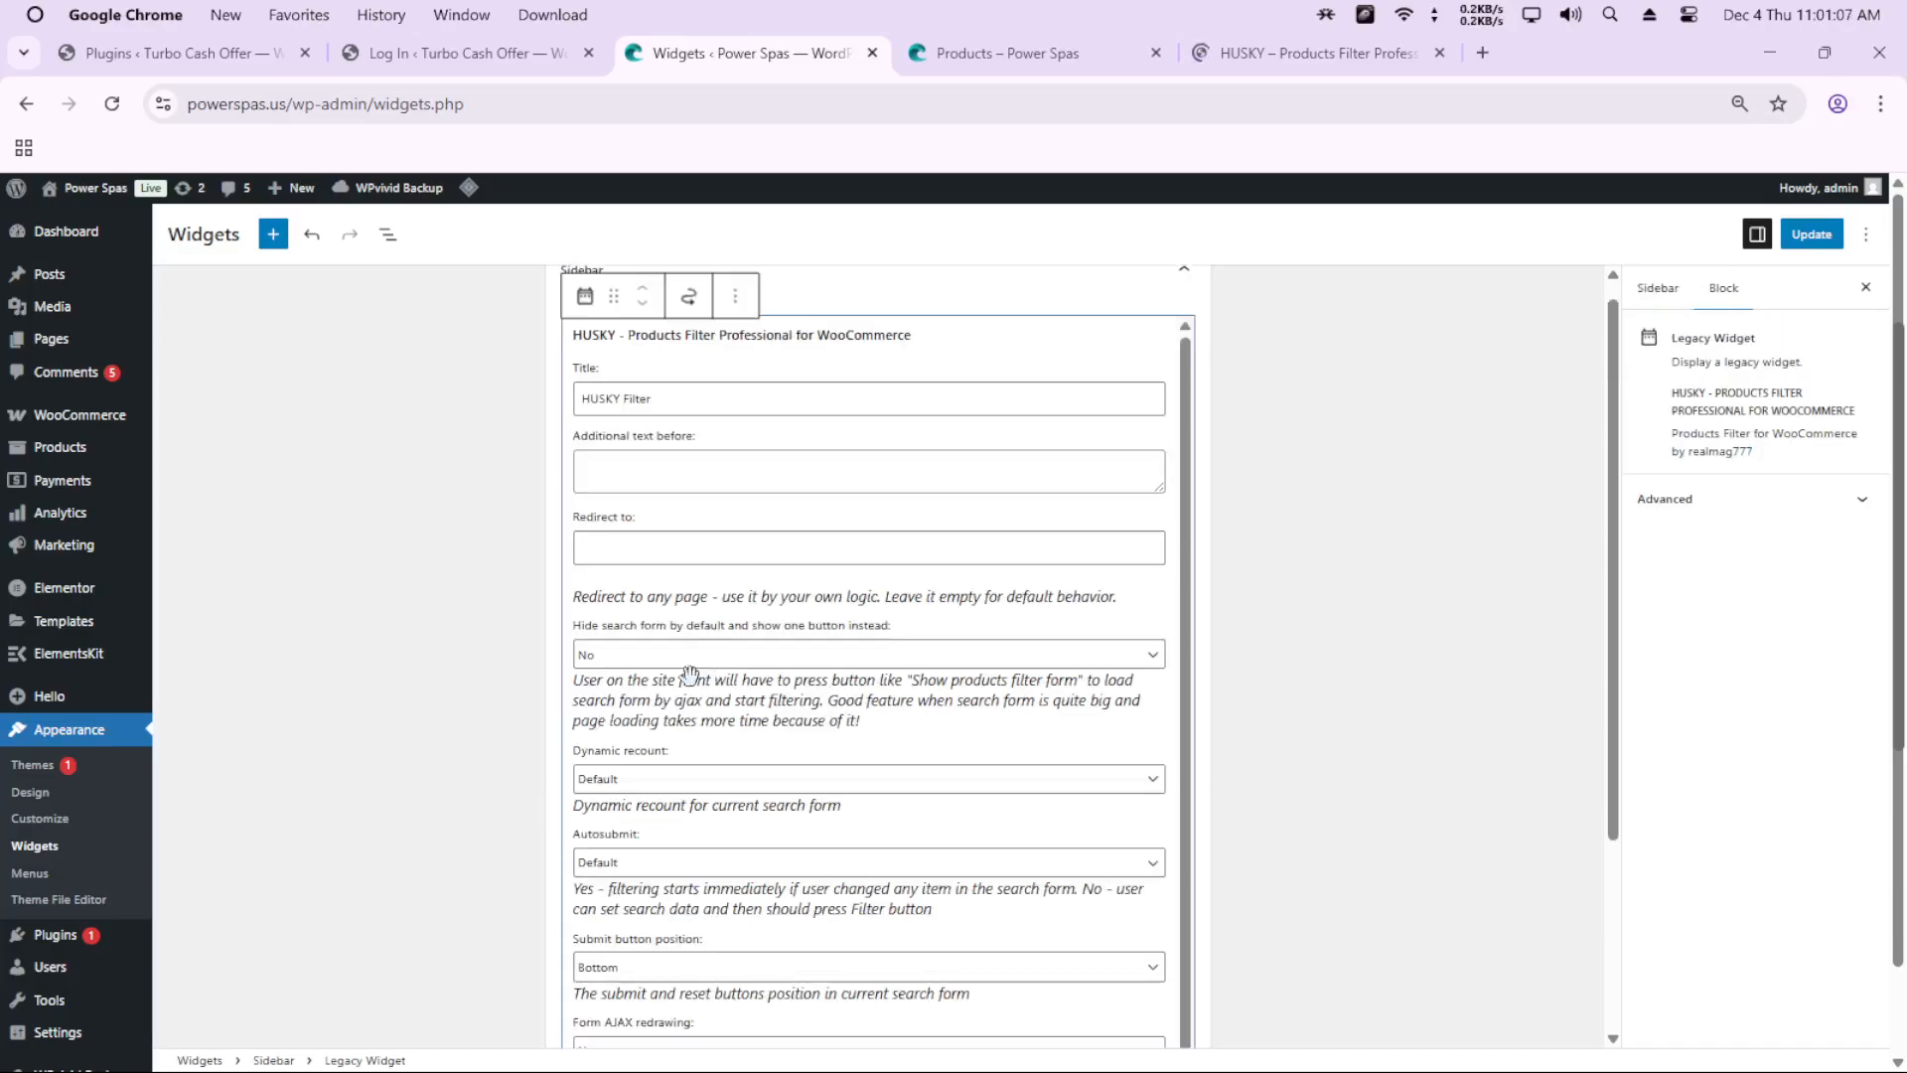
click(672, 785)
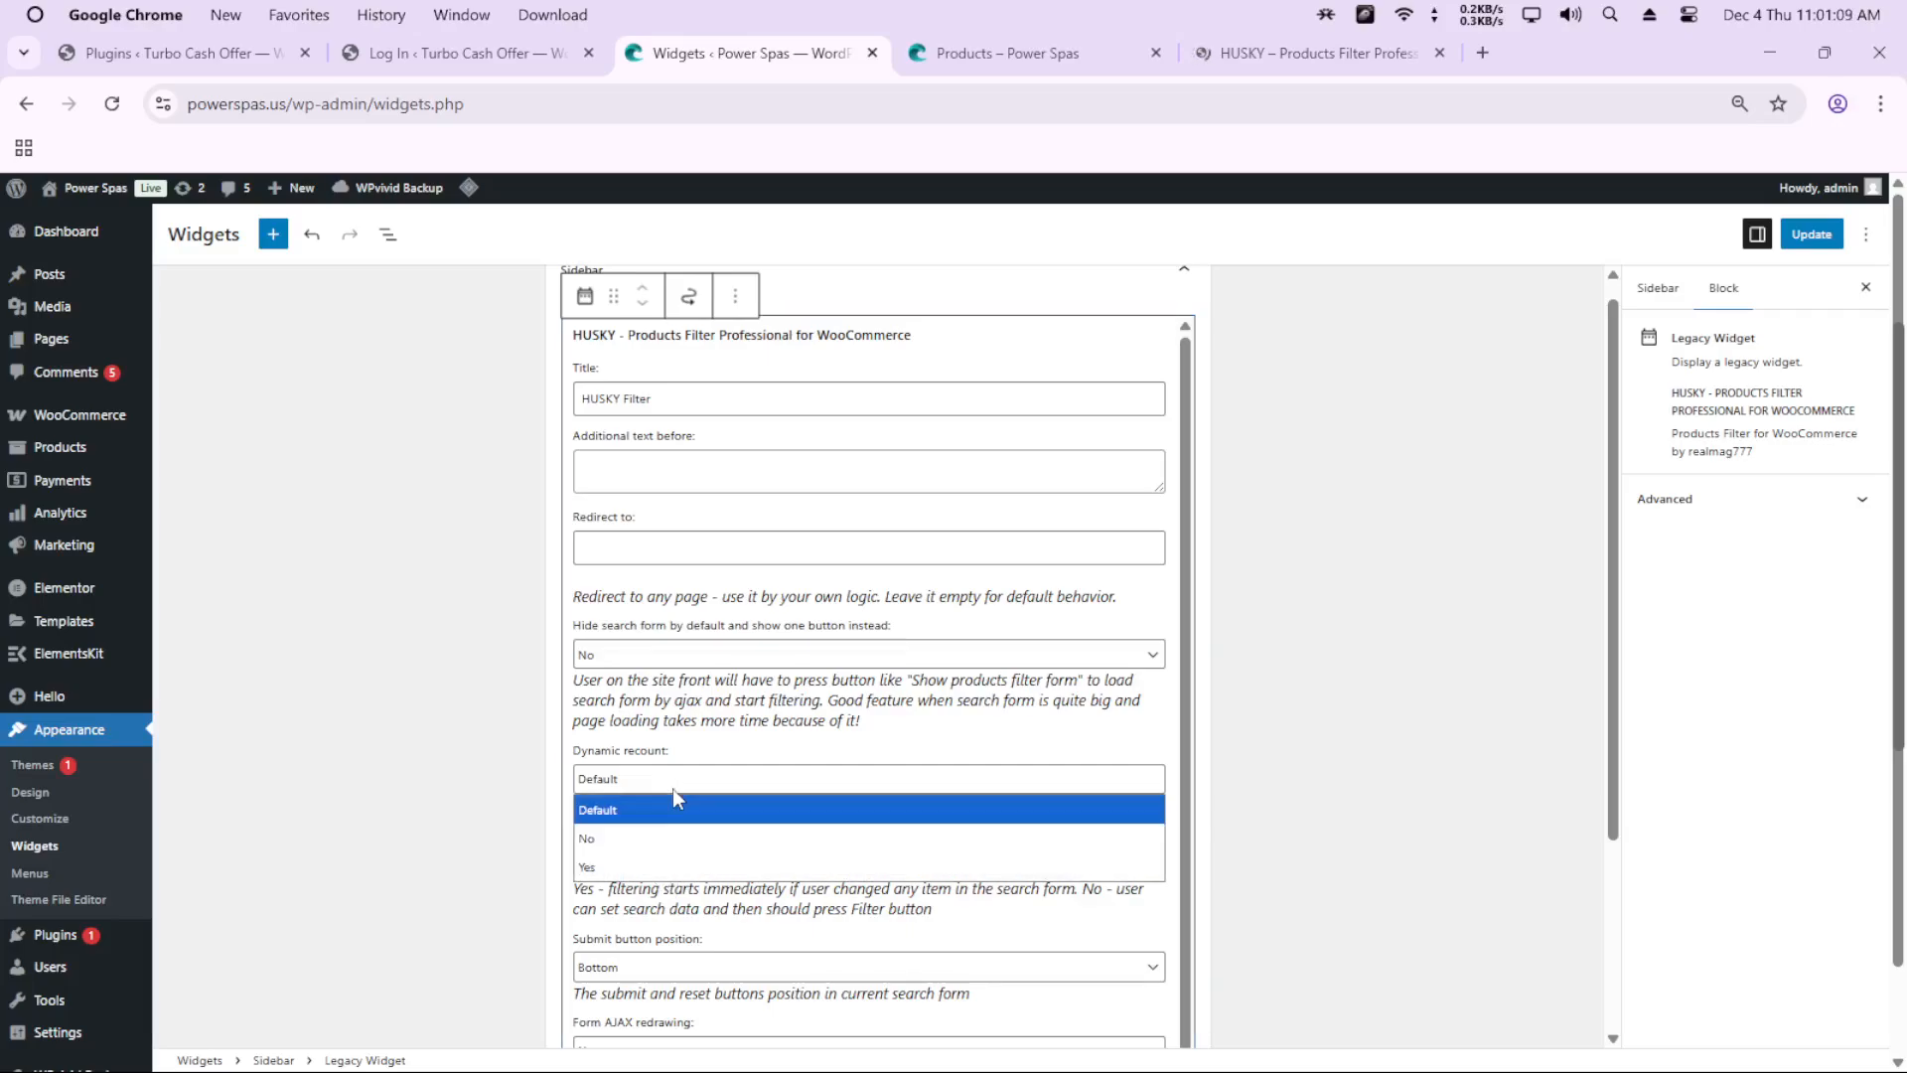
click(679, 777)
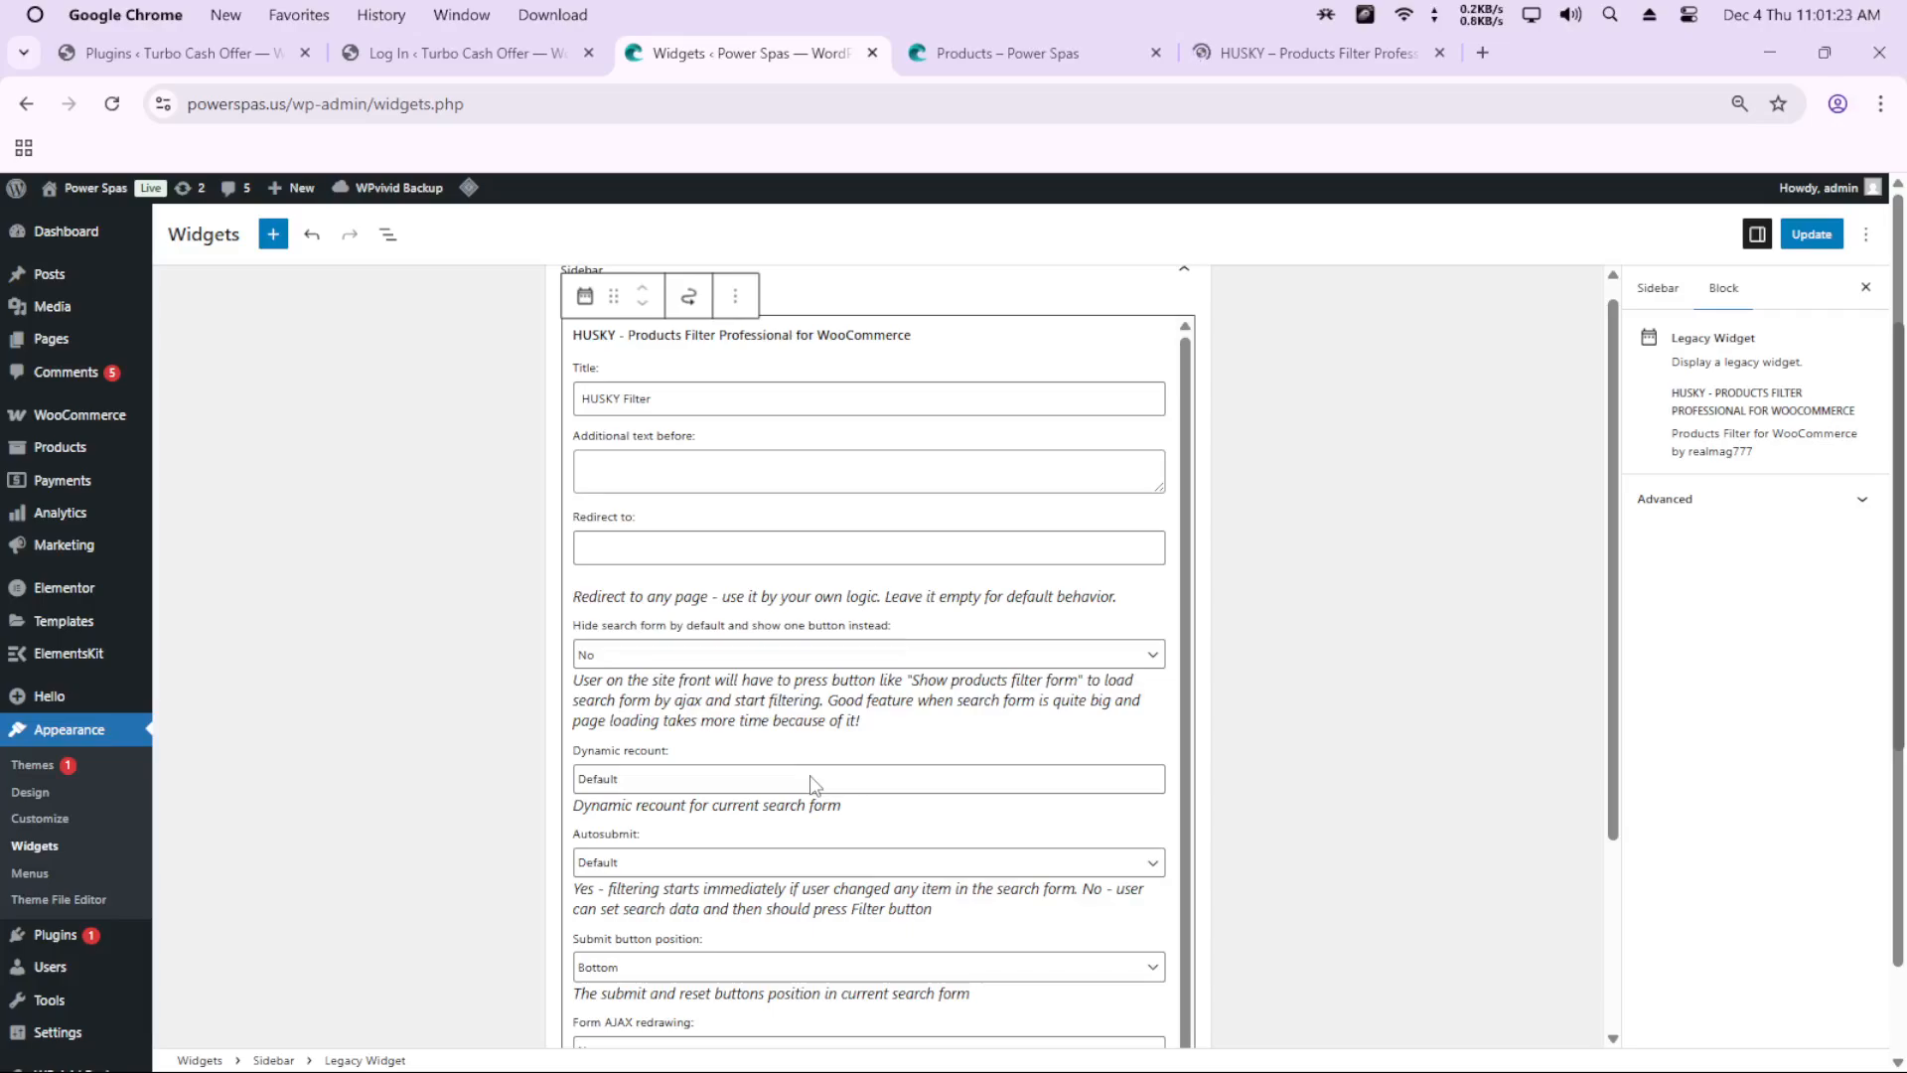
Step: Compare the HUSKY widget's Submit button position setting with the Filter button's placement on the Products page
scroll(810, 782, down, 3)
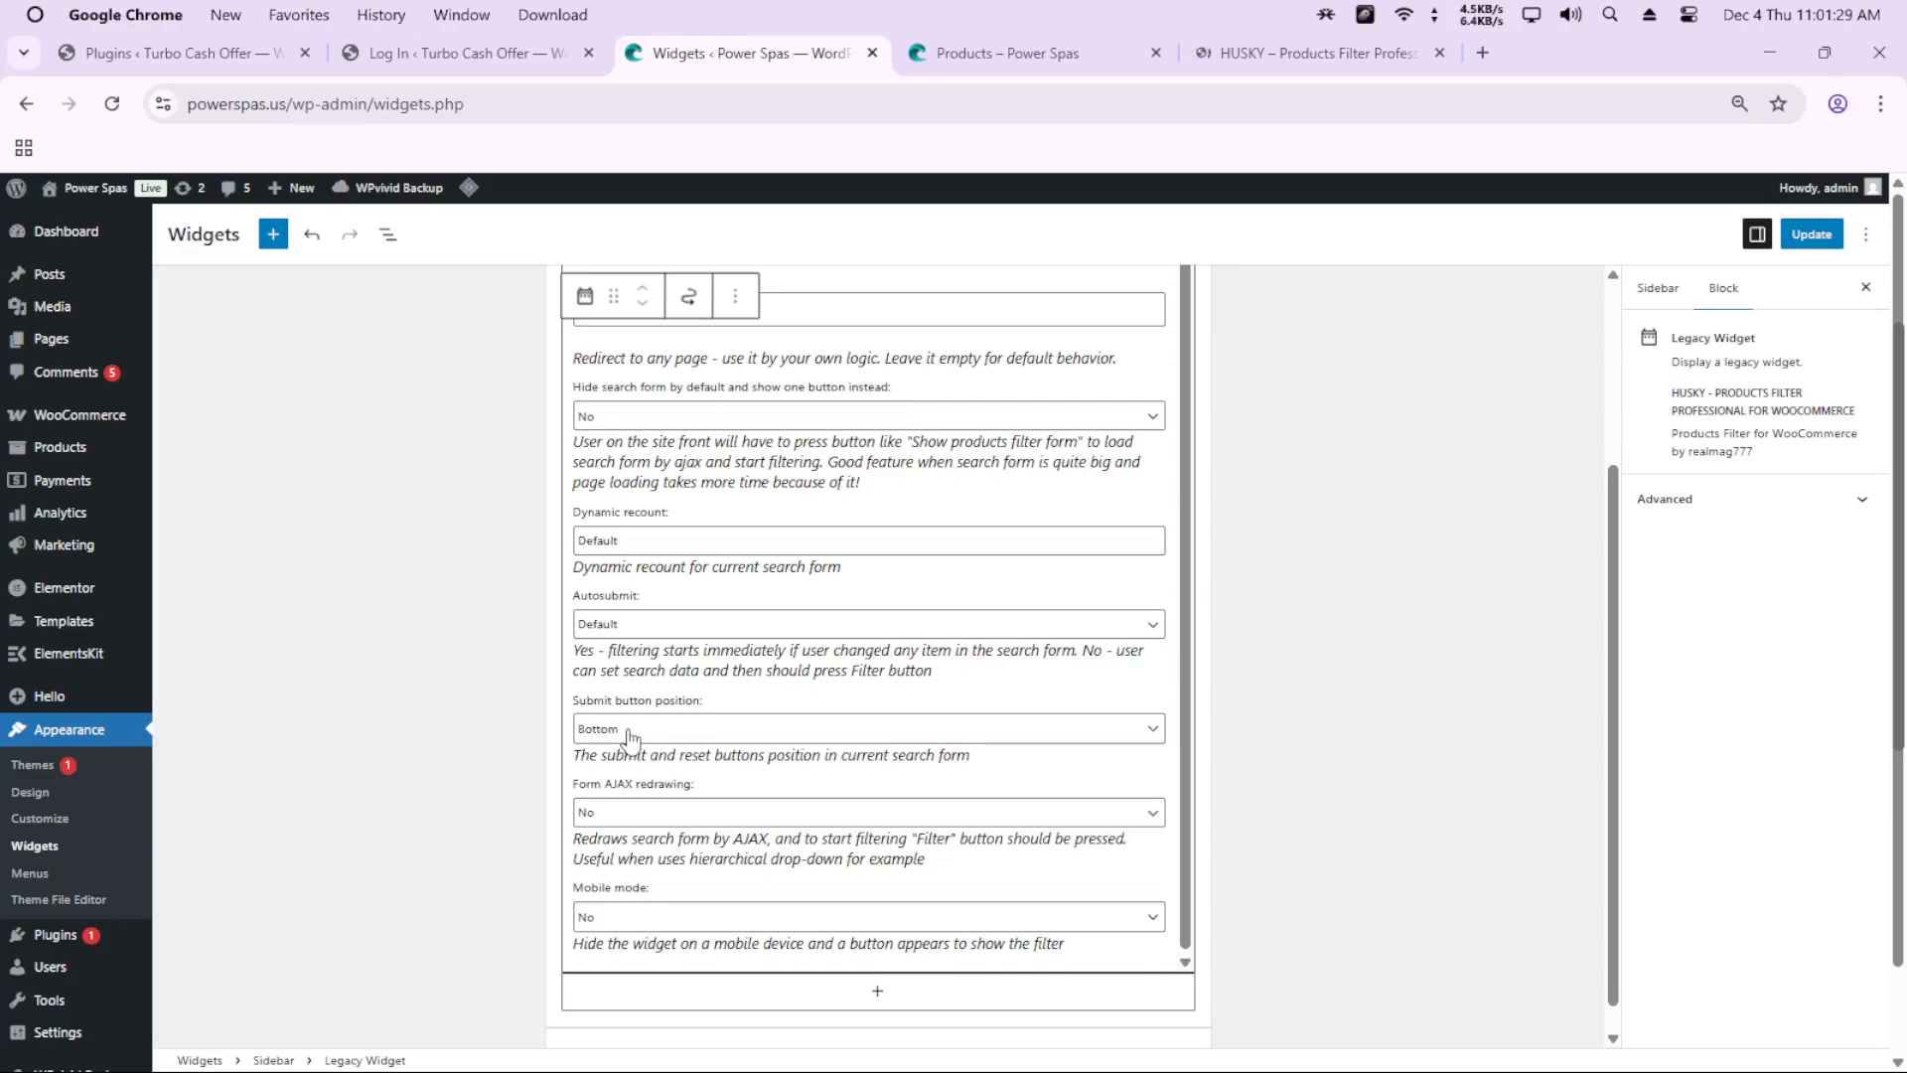
key(ctrl+Tab)
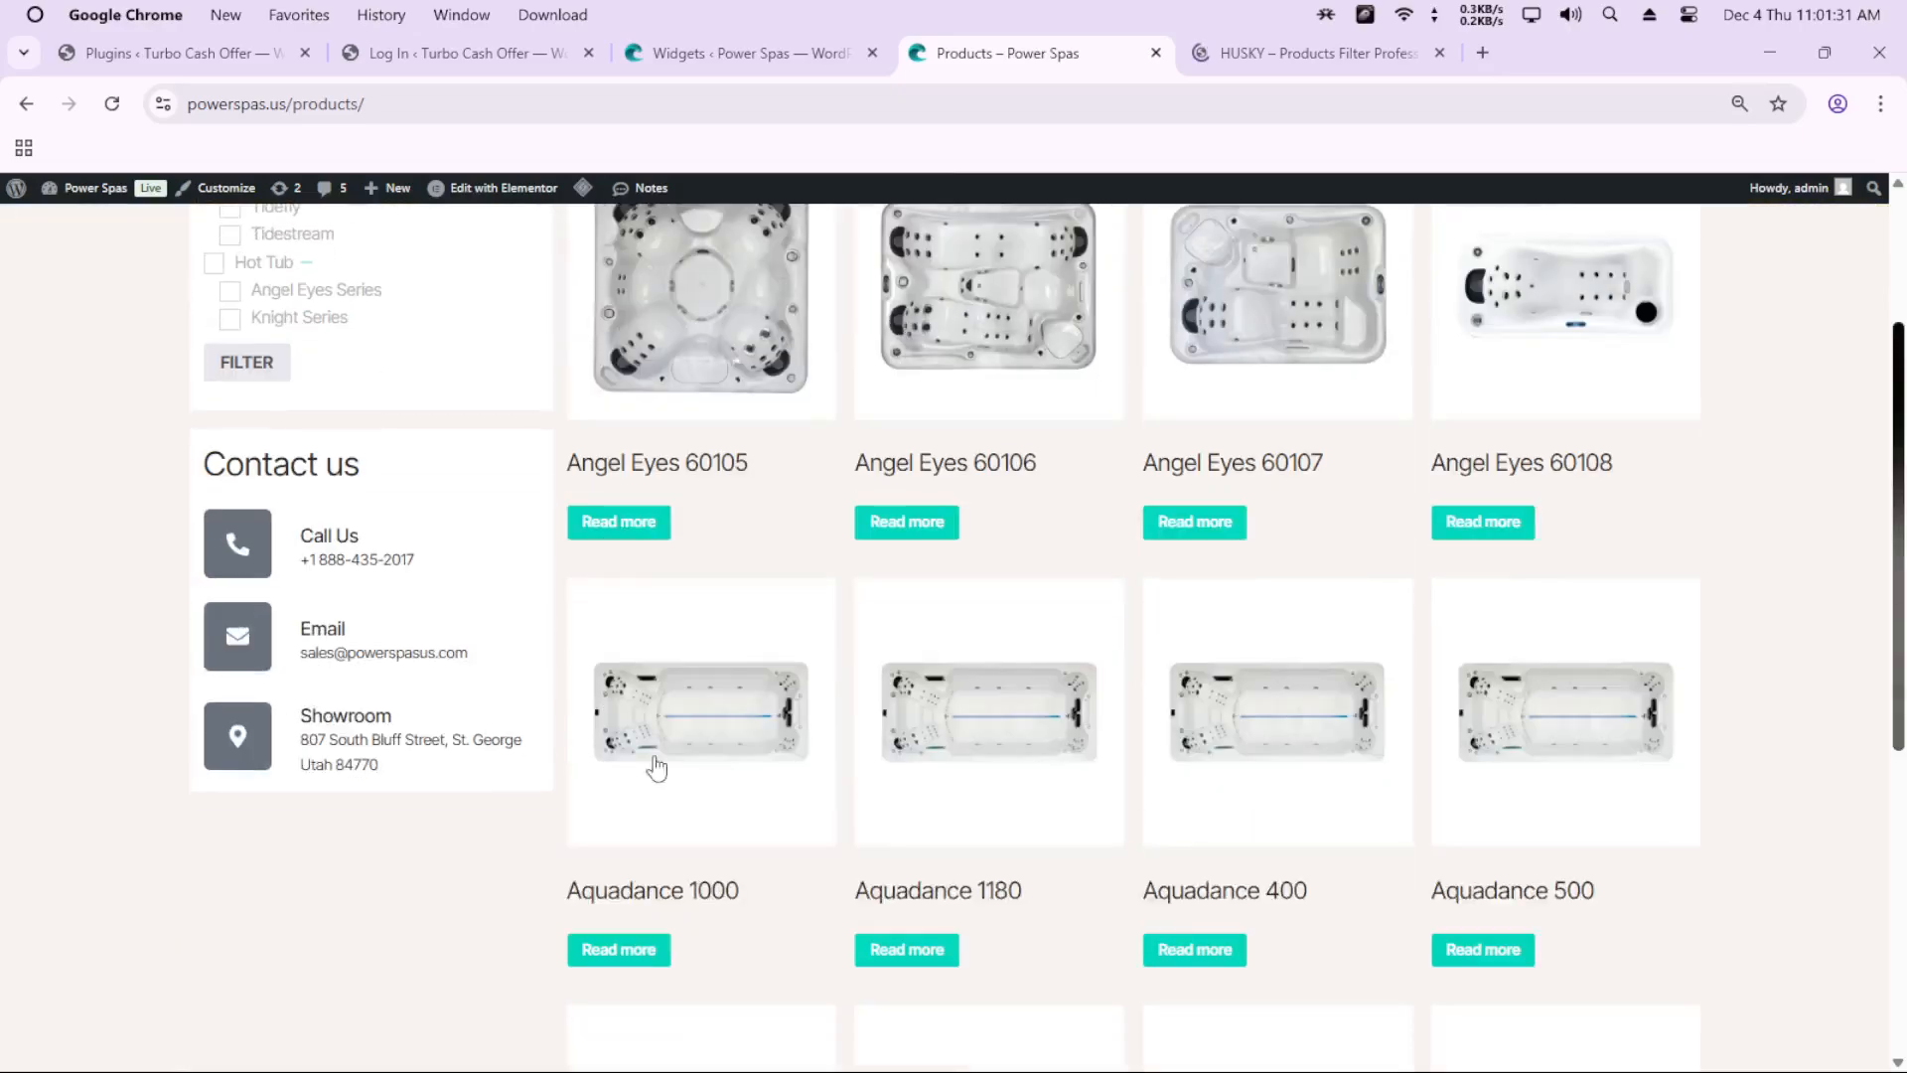
scroll(655, 768, up, 4)
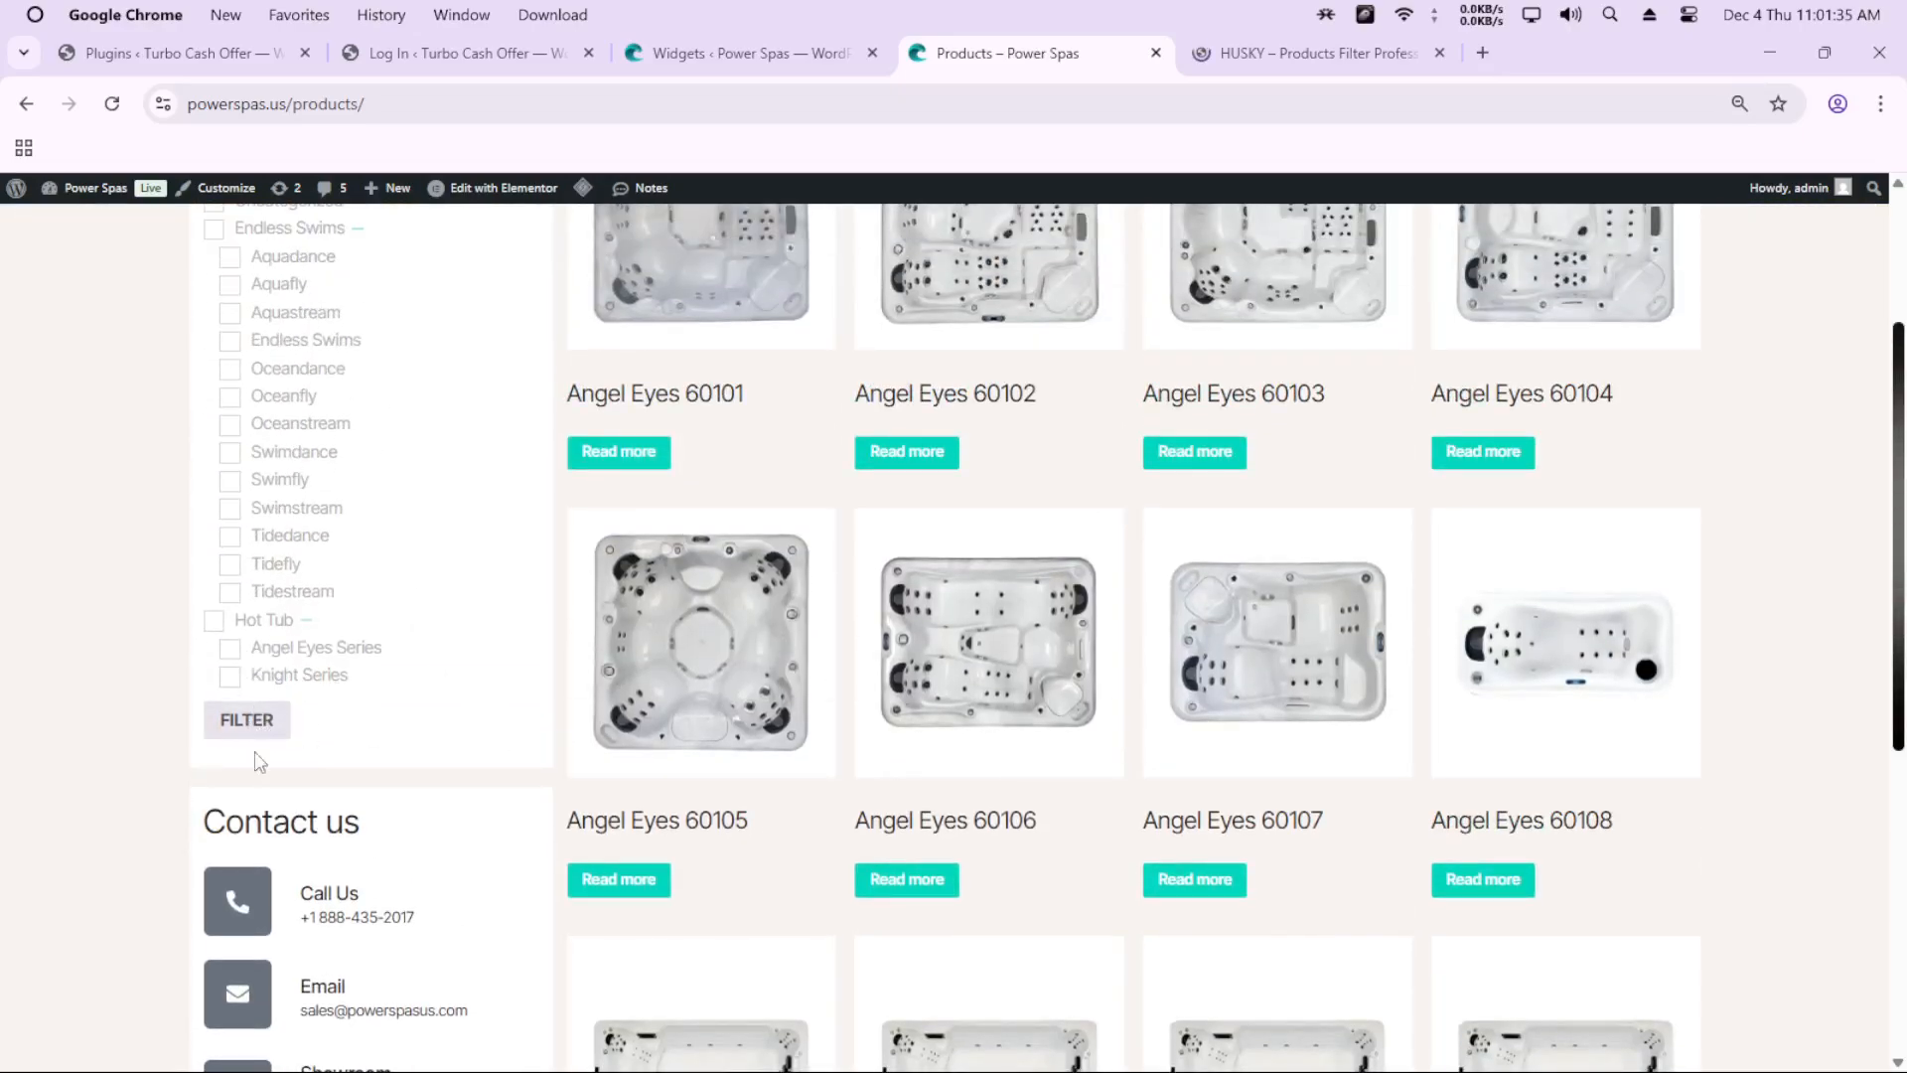
click(775, 50)
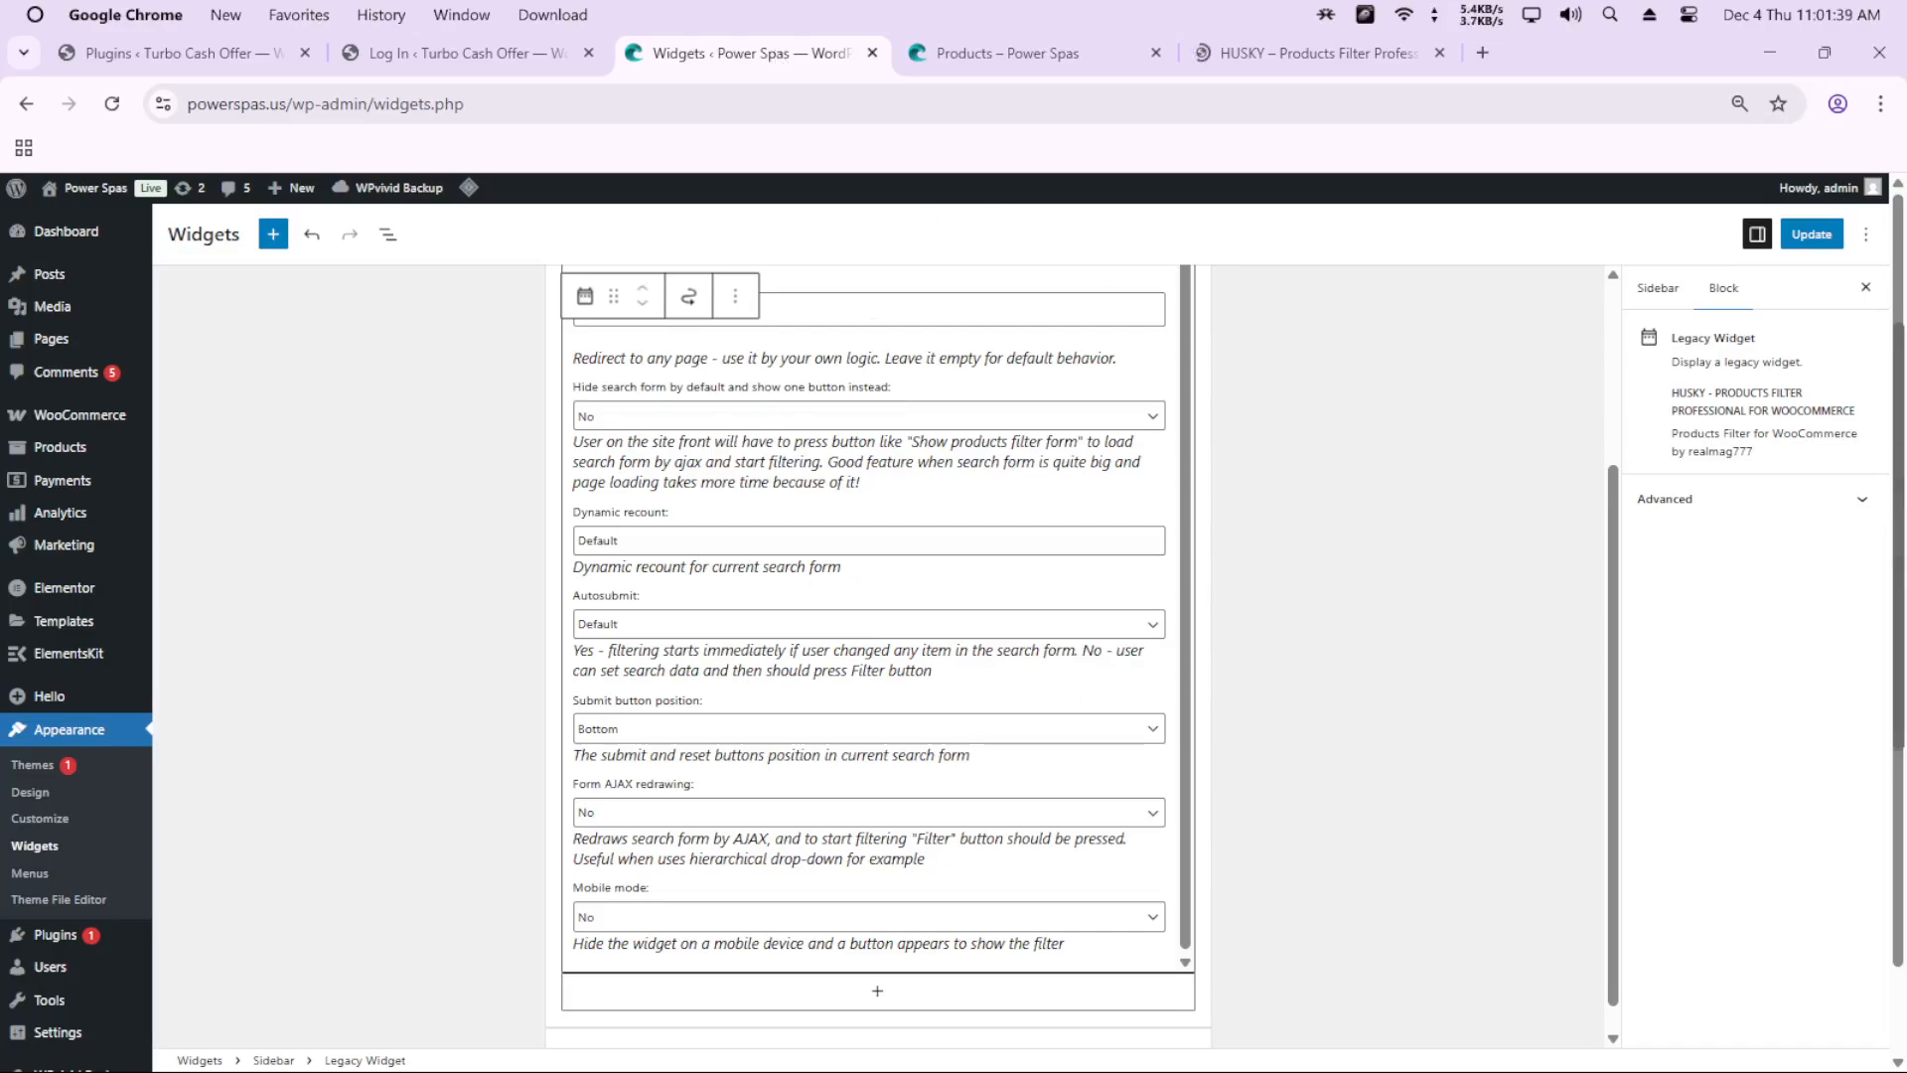
Step: Show the Mobile mode options of the HUSKY widget and return to the widget's preview in the Sidebar area
scroll(617, 872, down, 1)
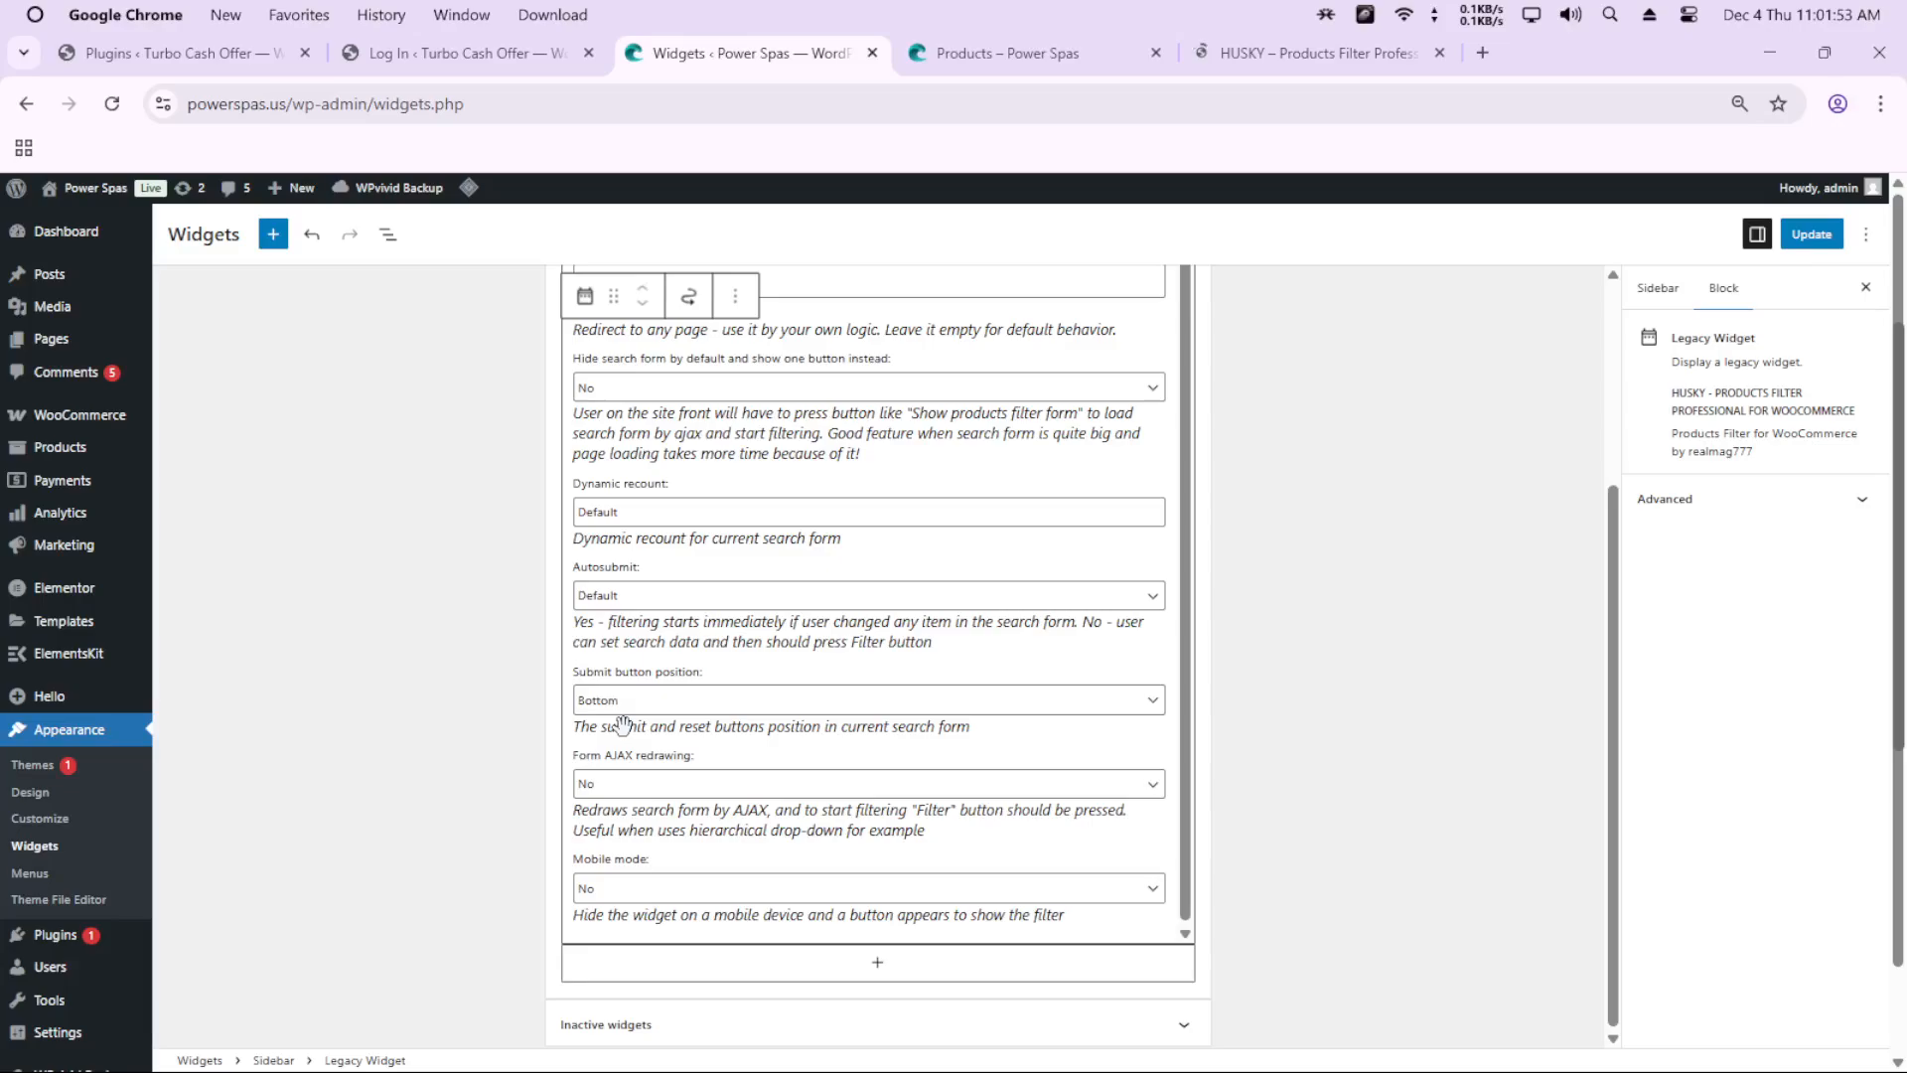
click(629, 890)
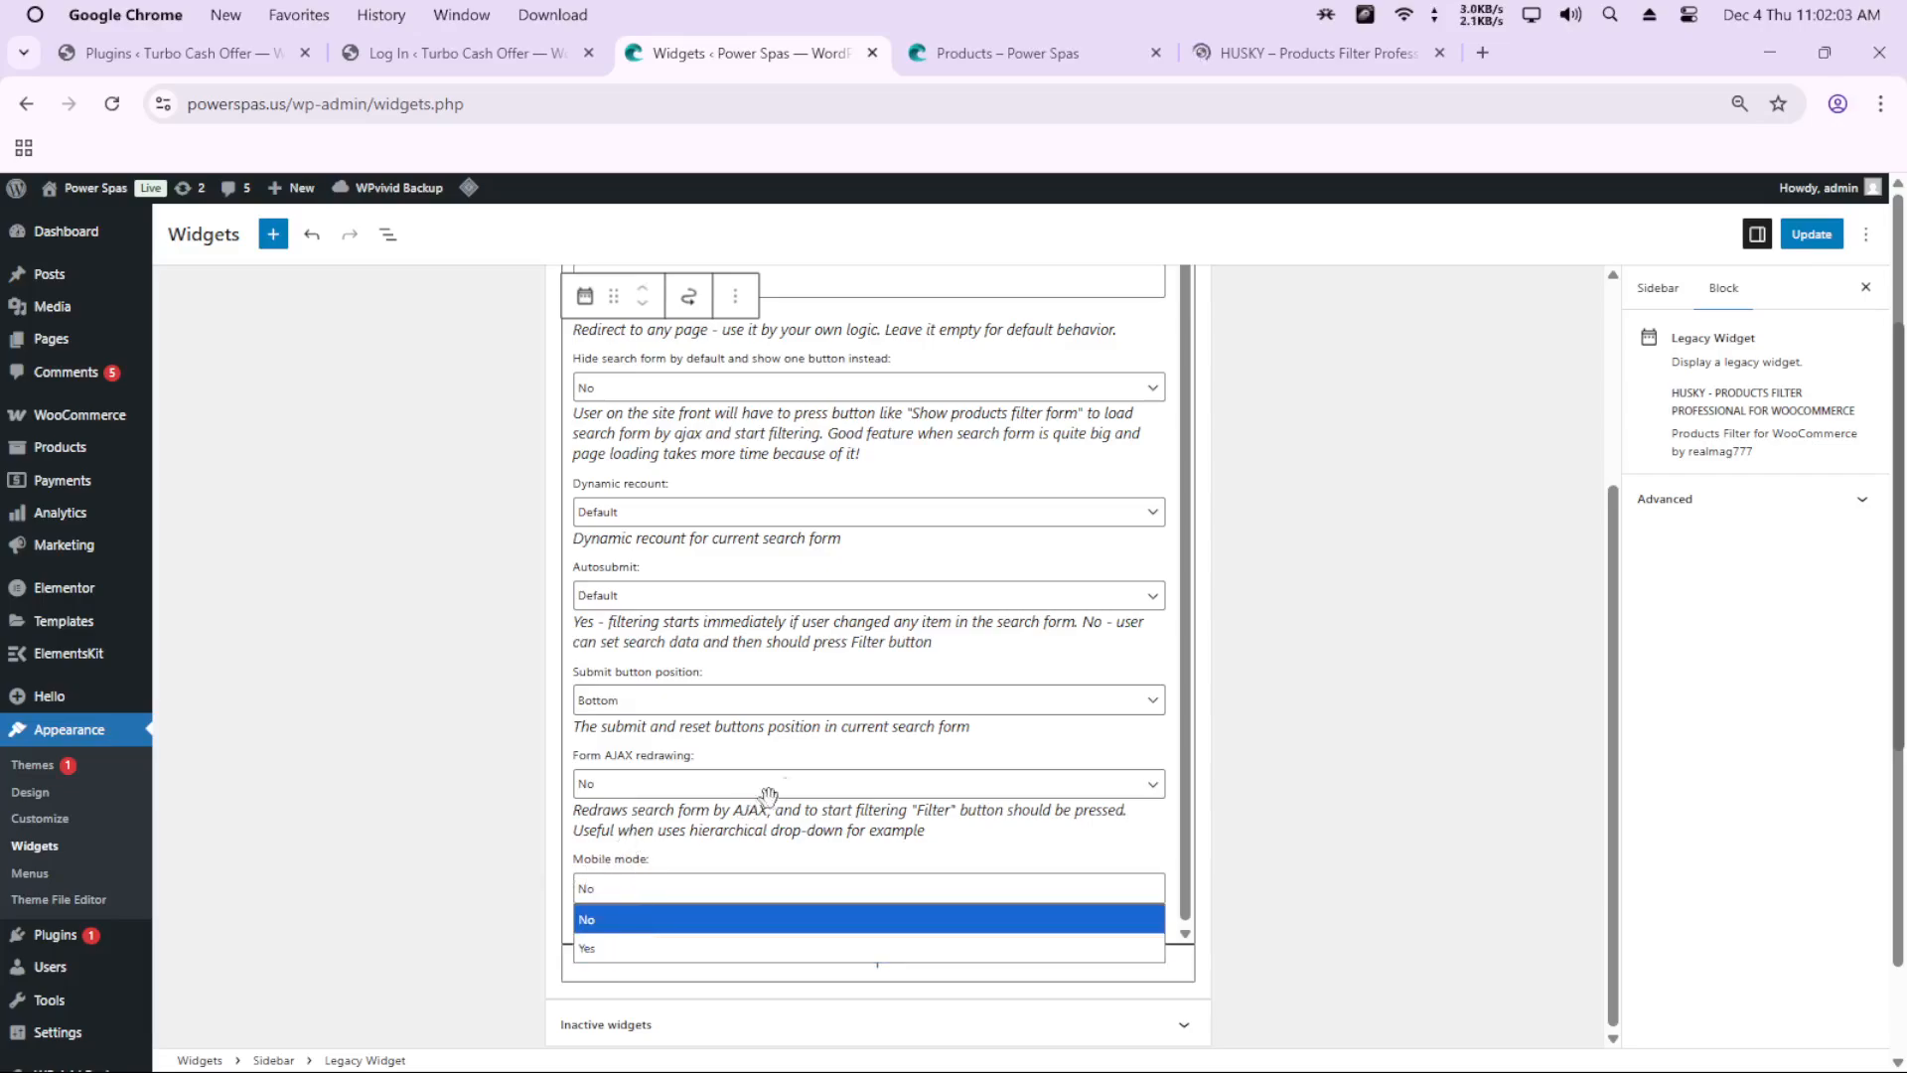
click(1308, 747)
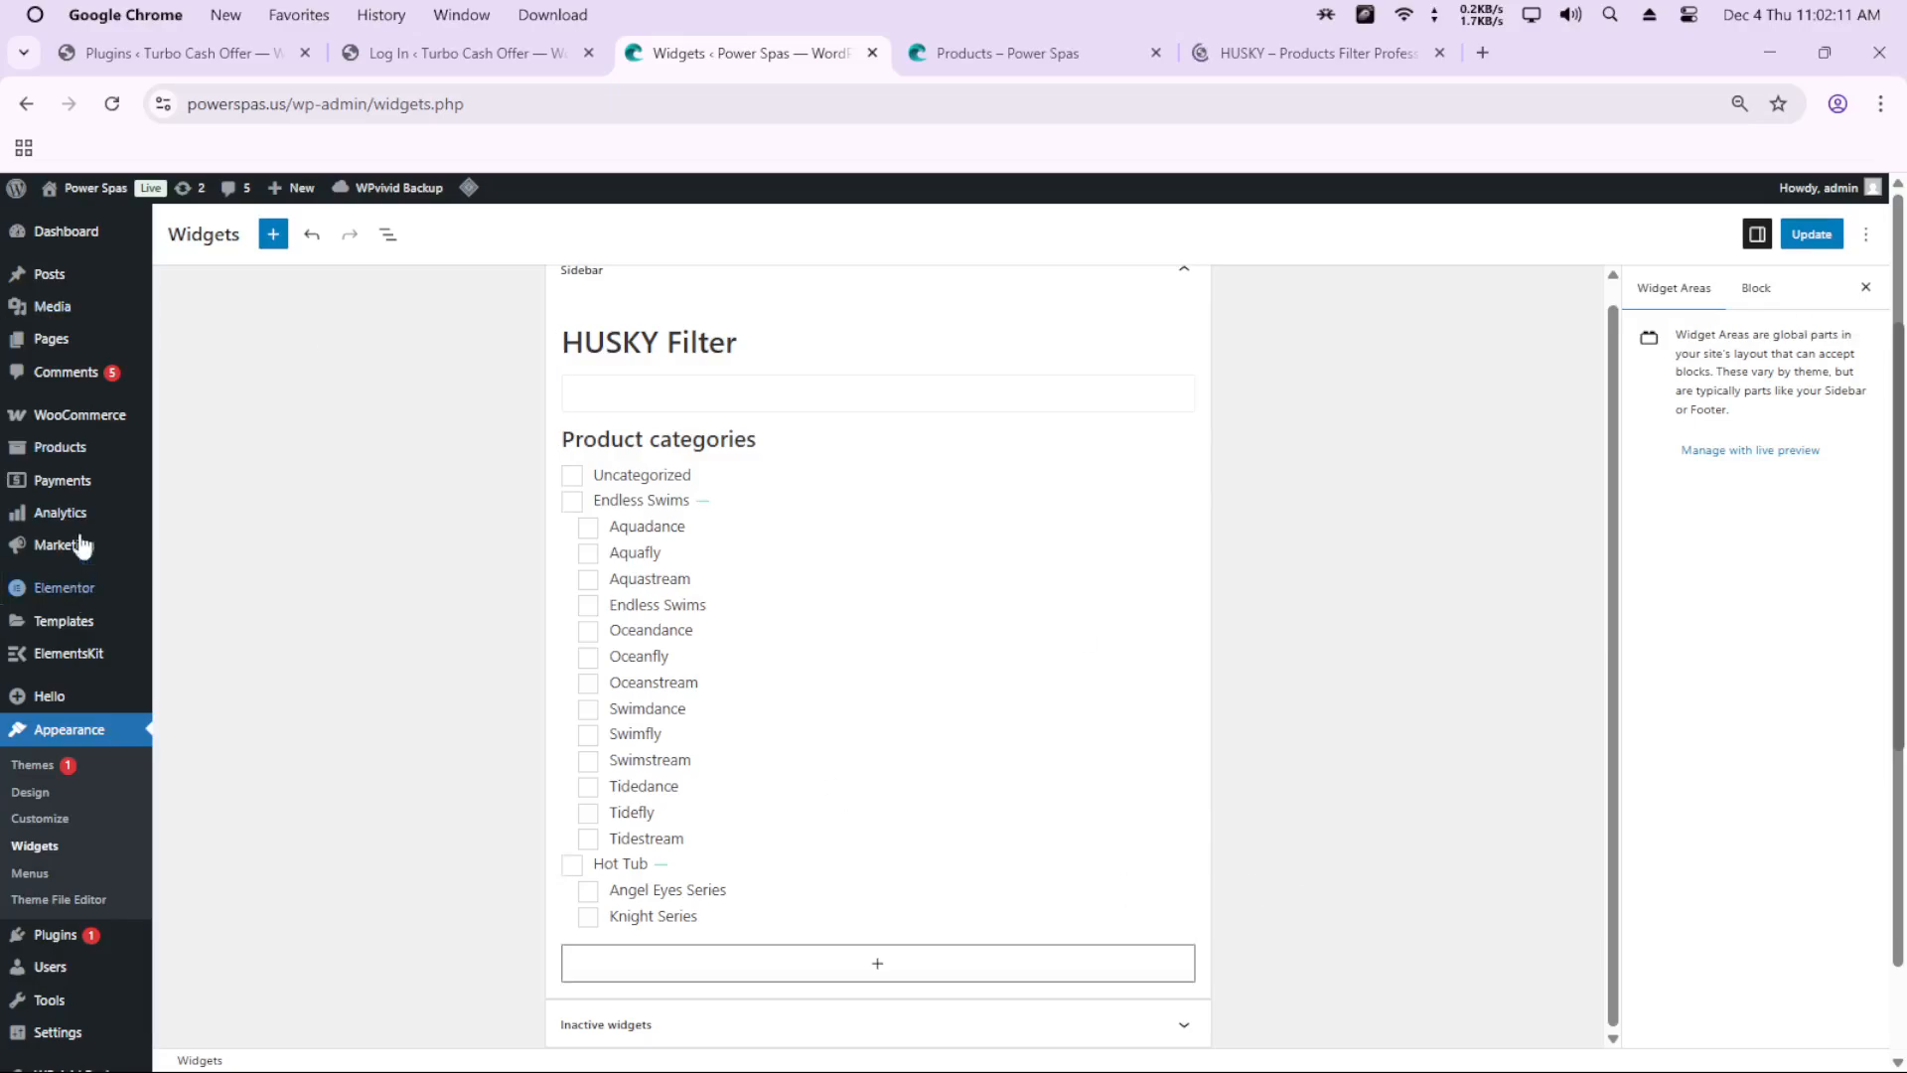
mouse_move(64, 343)
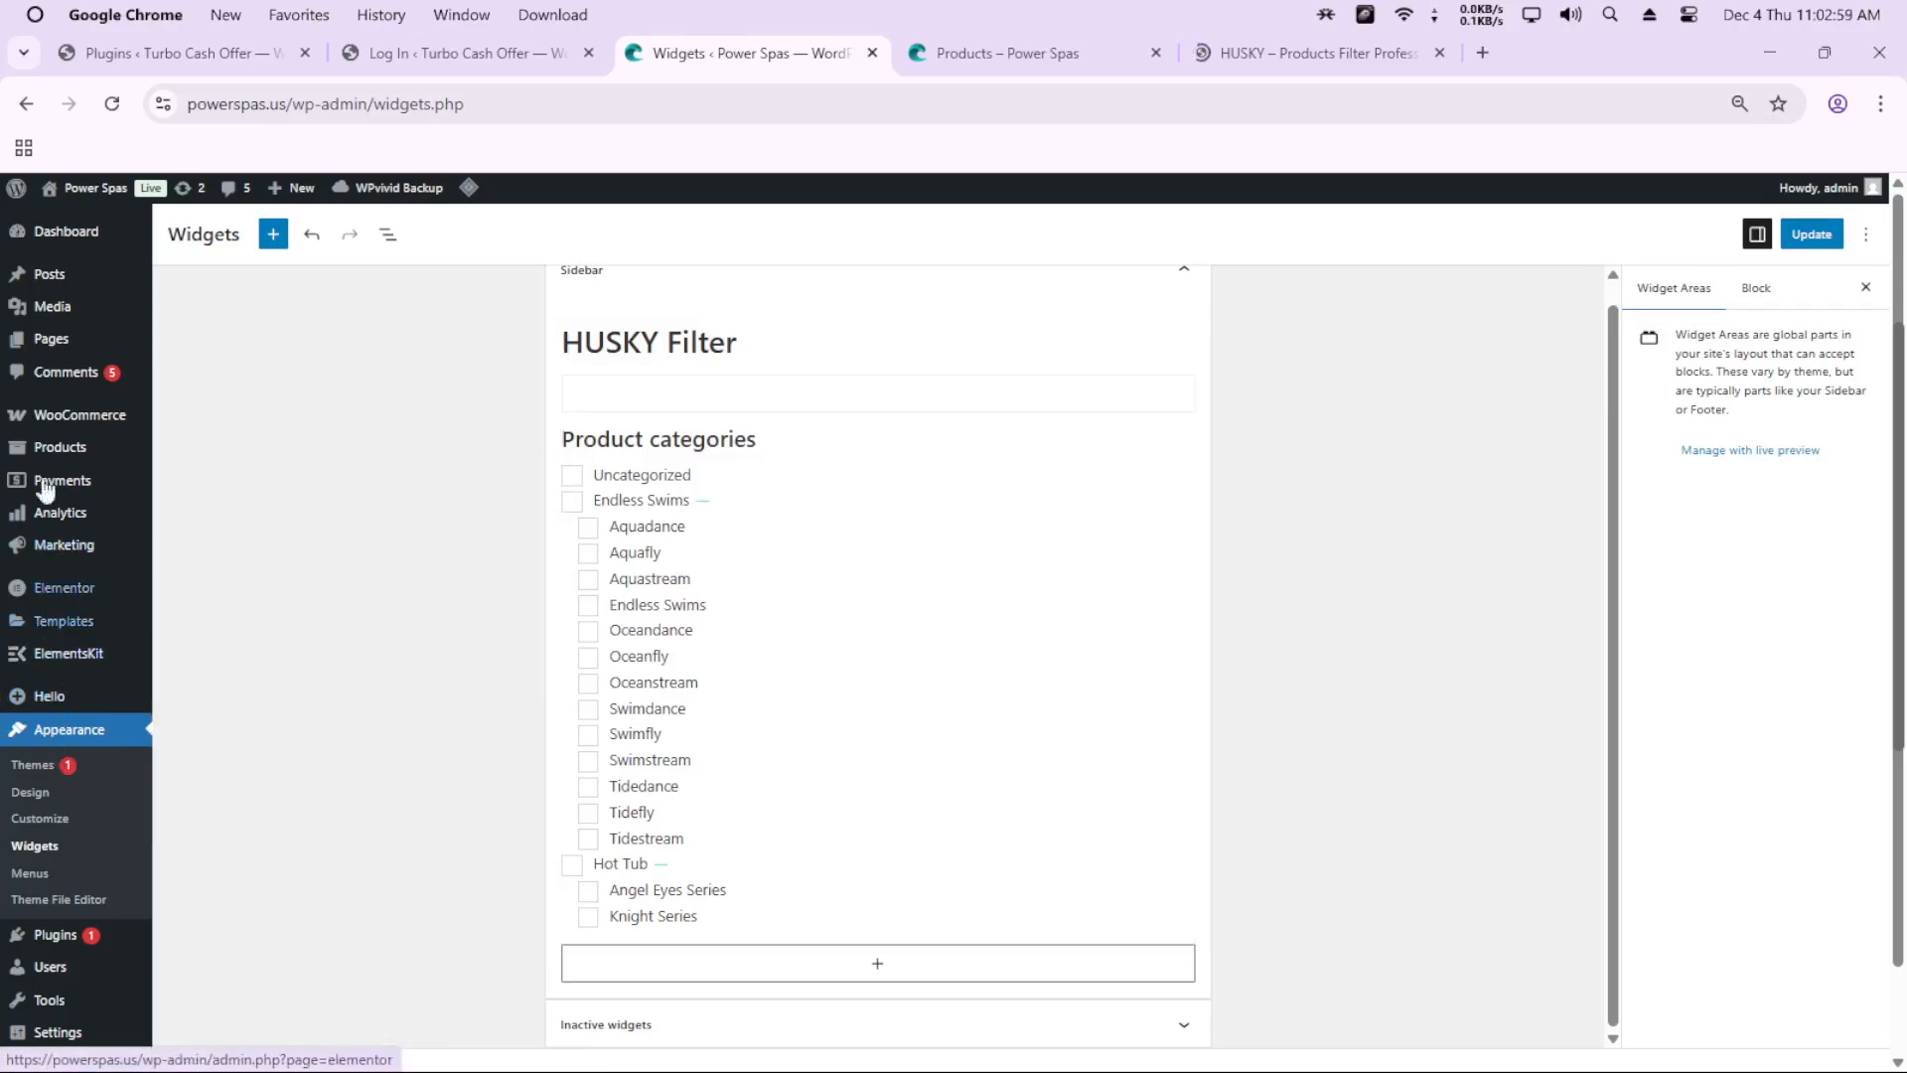
mouse_move(38, 452)
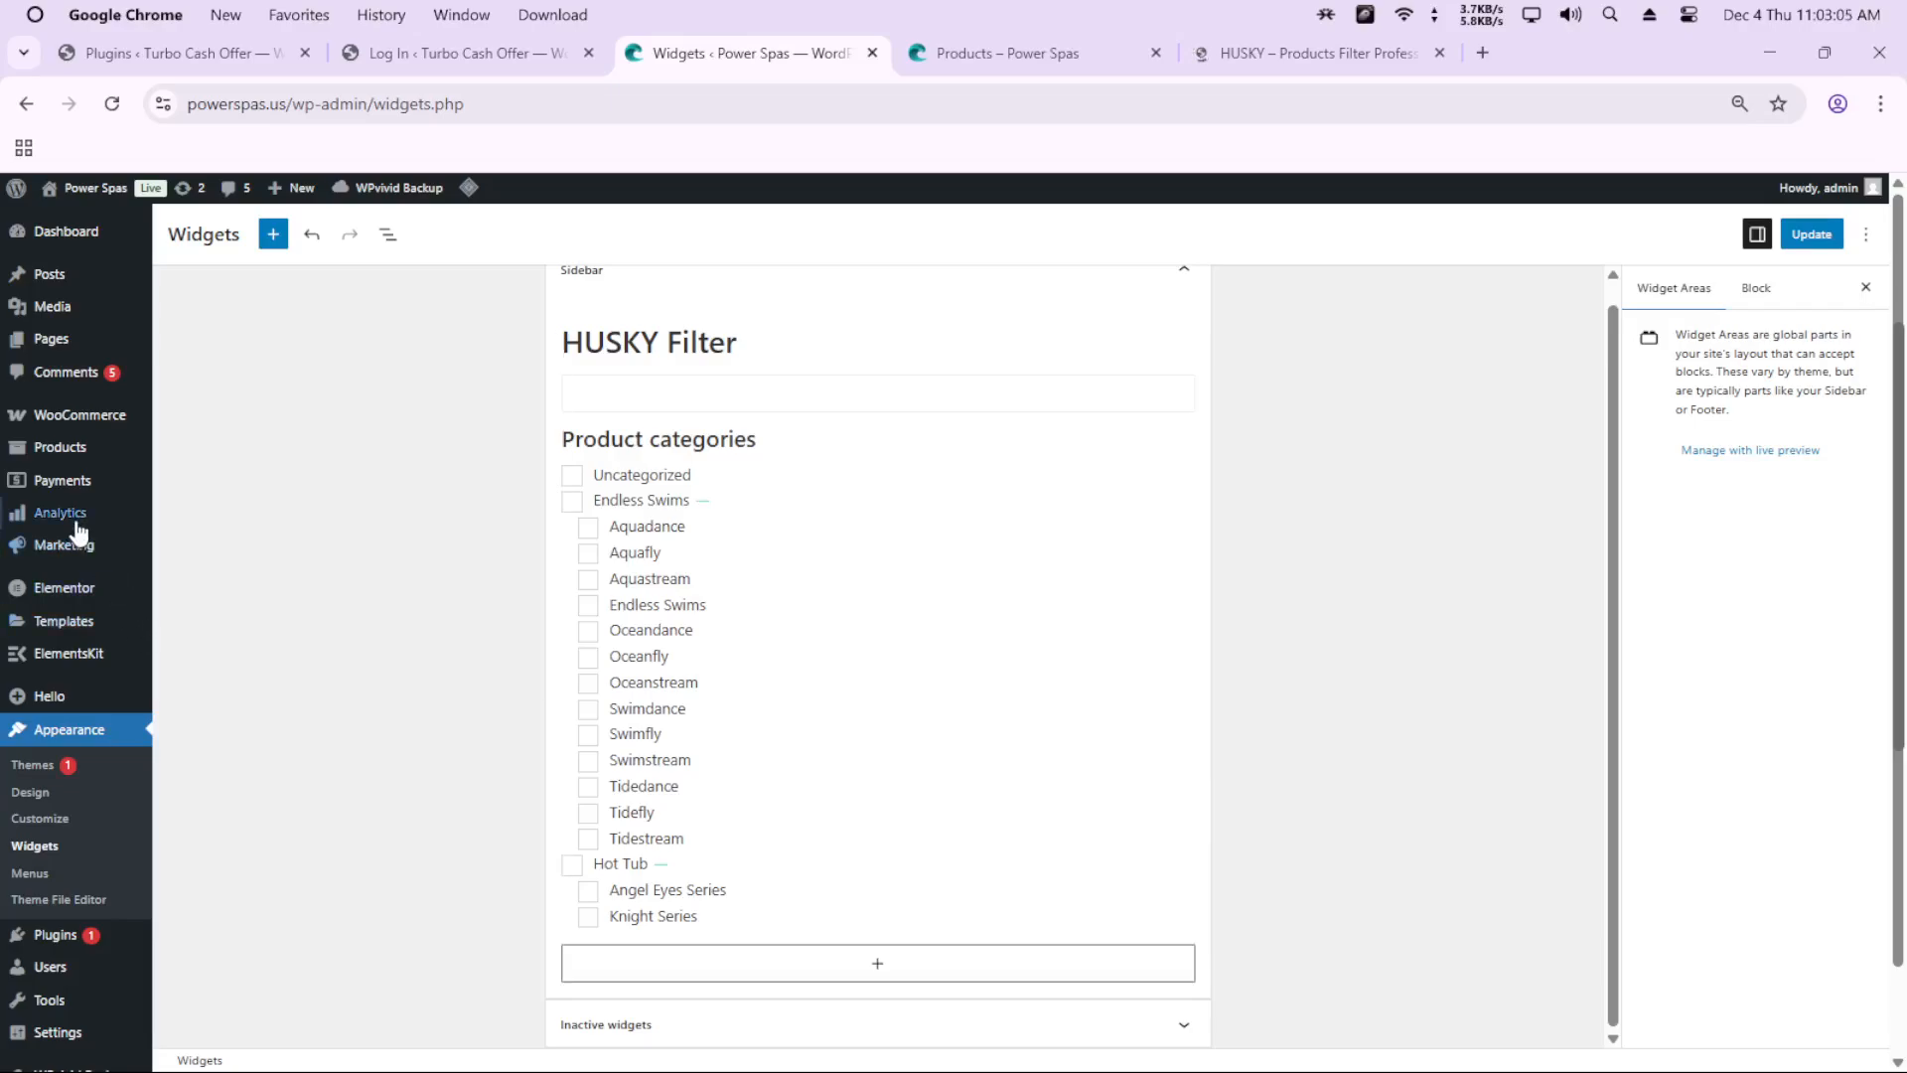
Step: Open the Products Archive template #800 from the Theme Builder for editing in Elementor
mouse_move(69, 628)
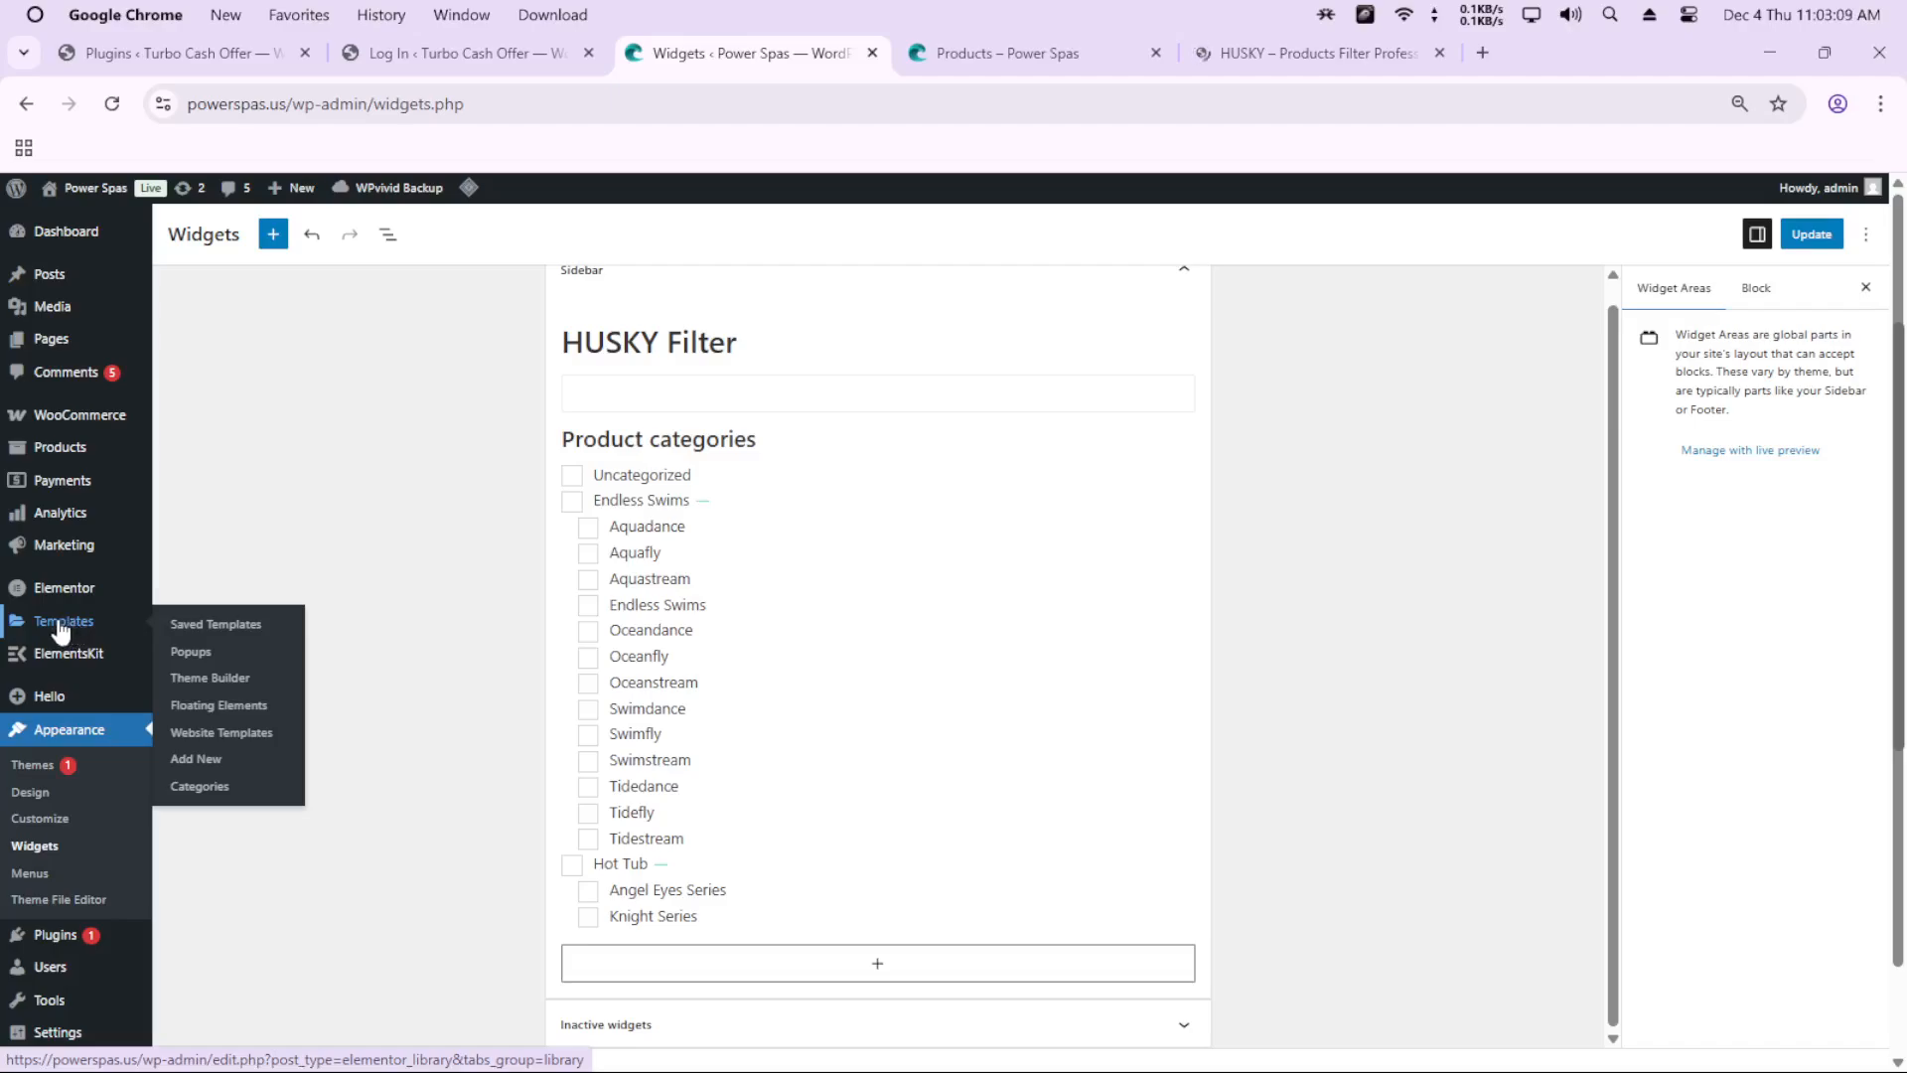
click(209, 677)
click(1037, 244)
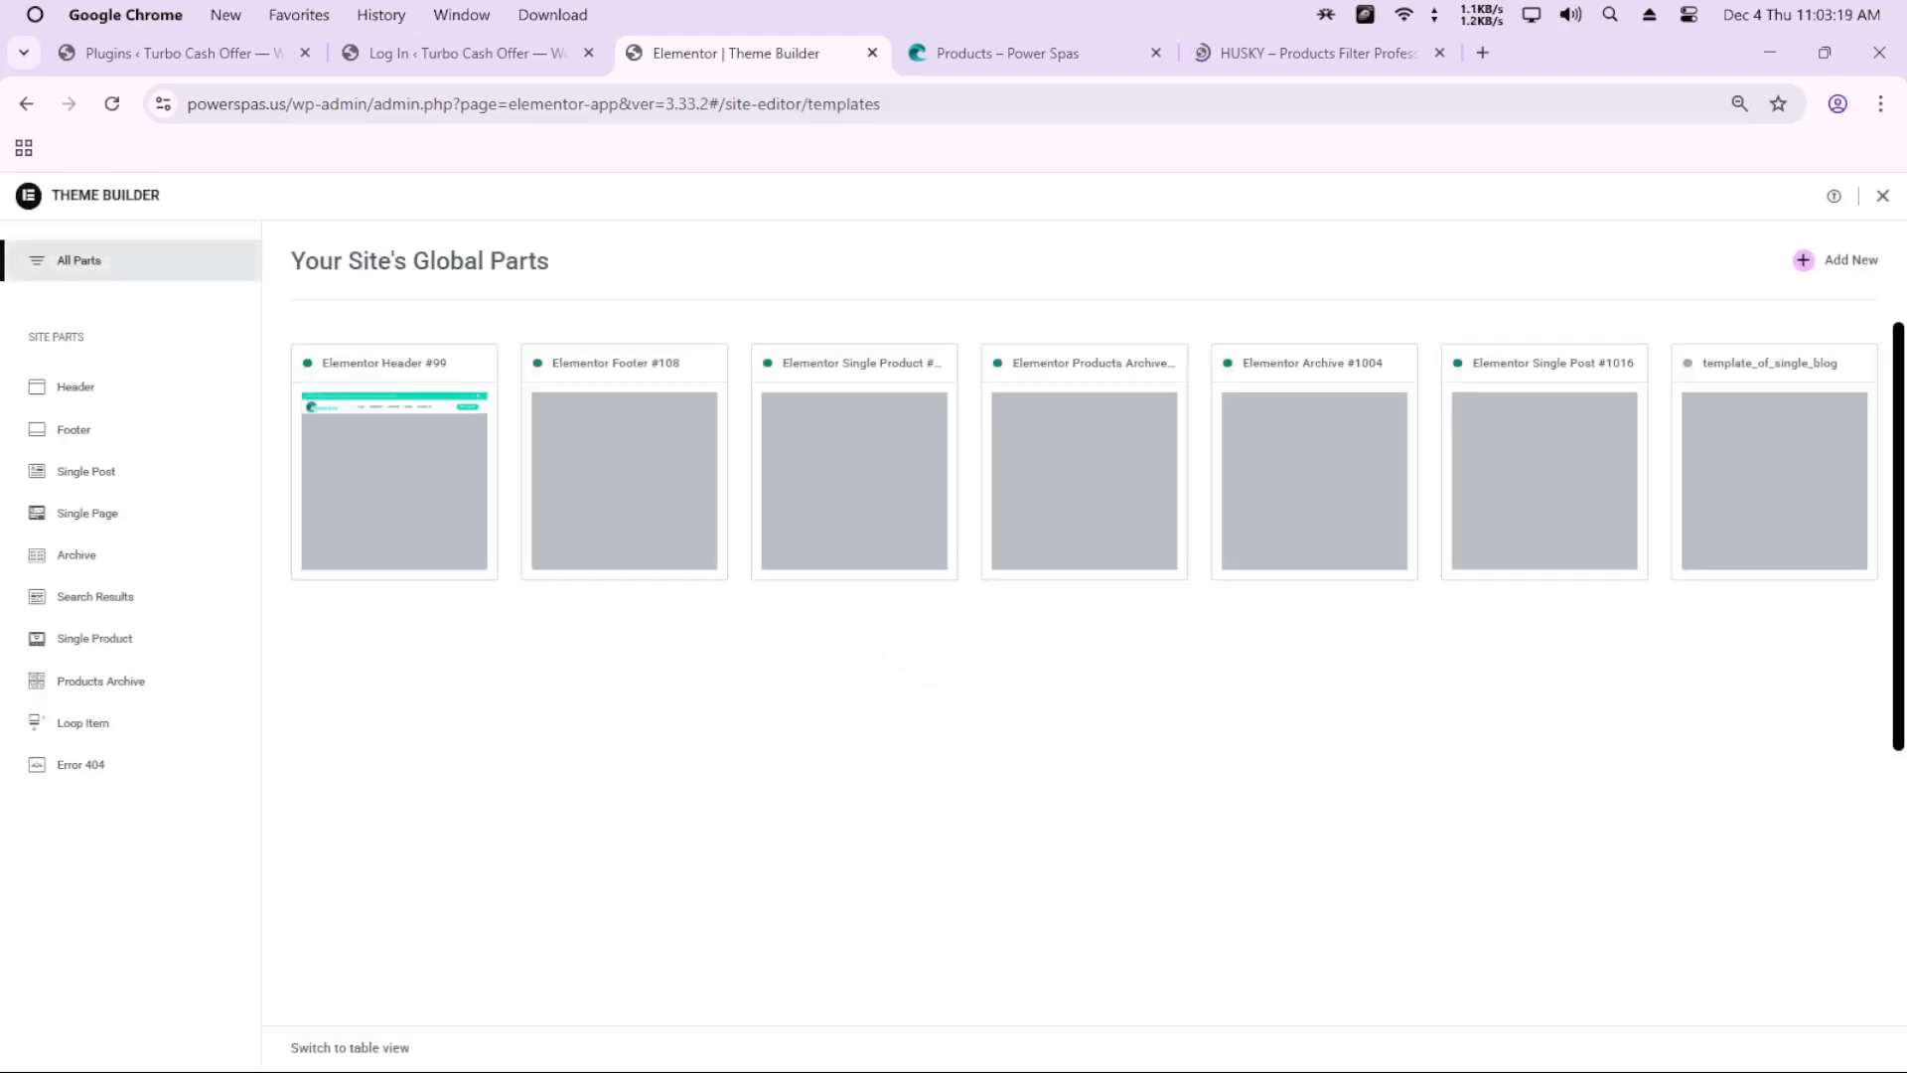
click(112, 695)
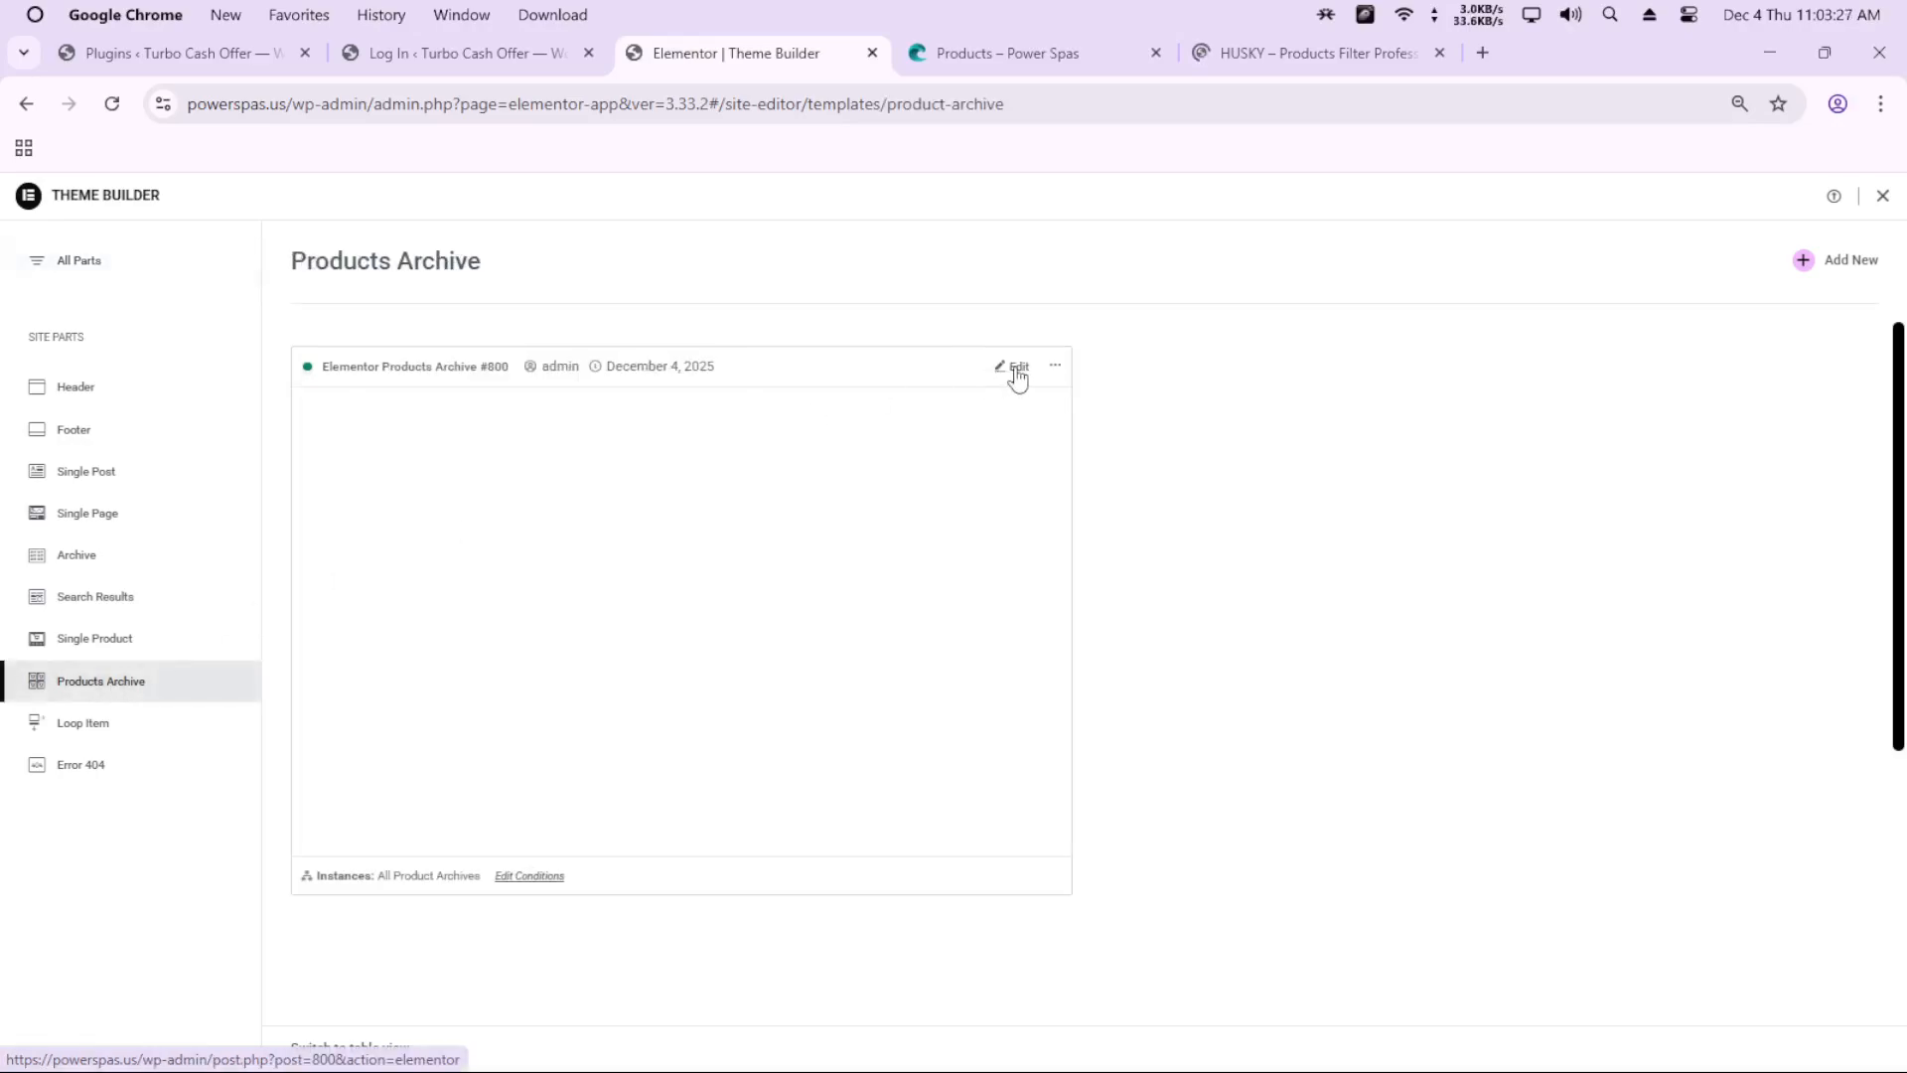
click(1857, 264)
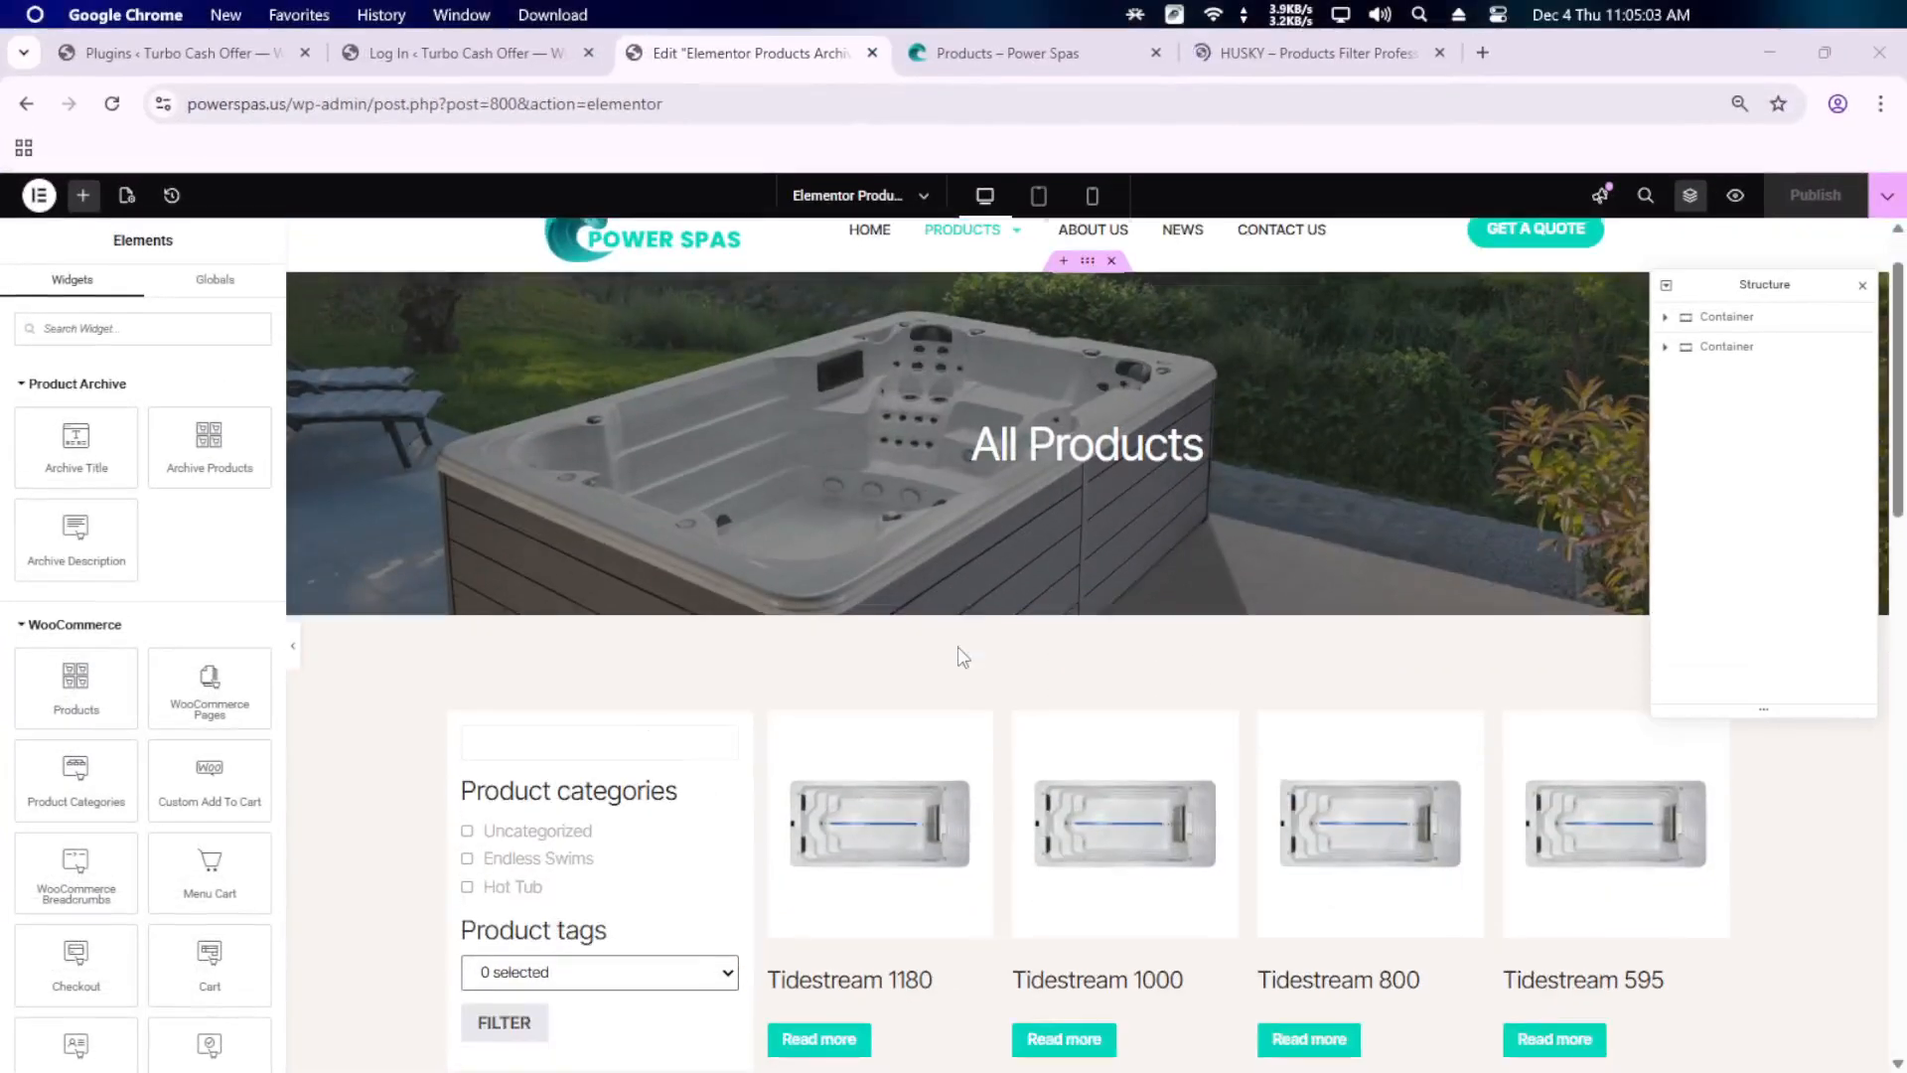
Step: Add a flexbox container with a narrow first column and a wide second column below the product grid
scroll(958, 648, down, 5)
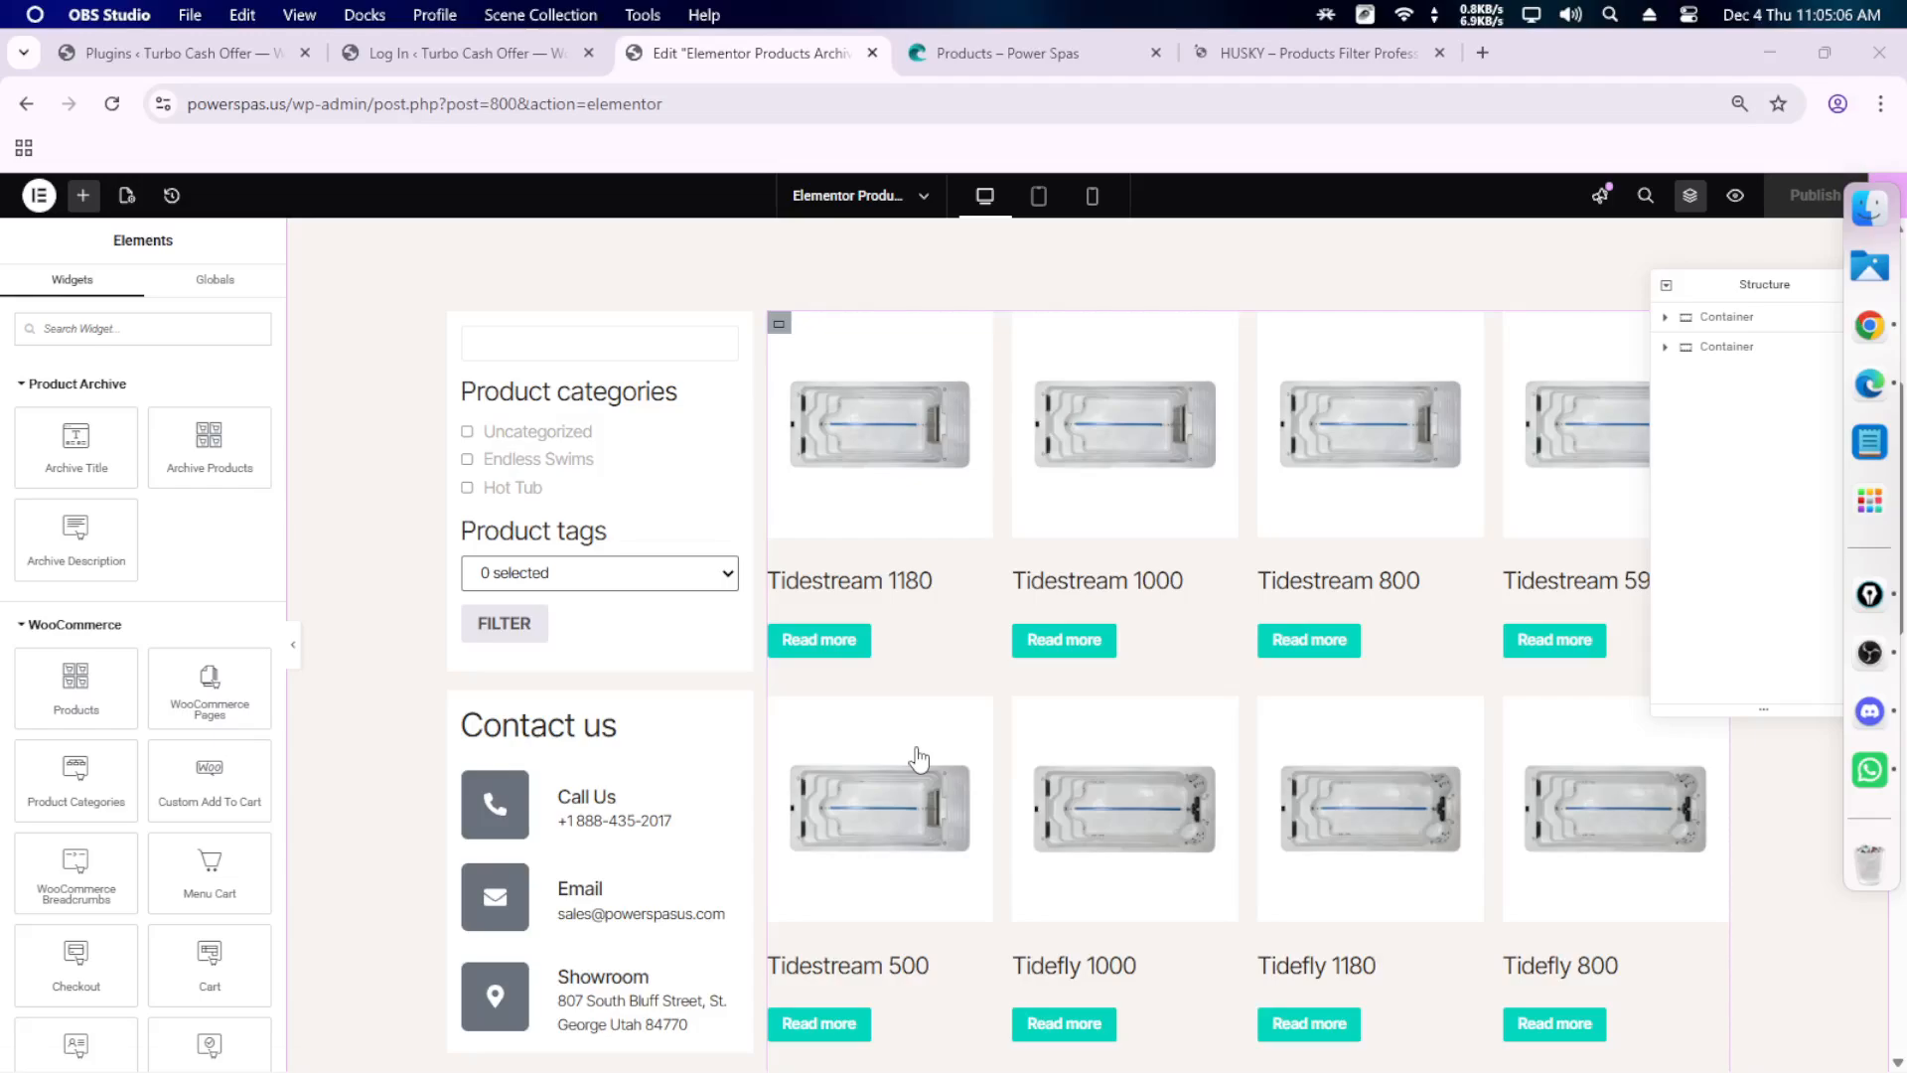
scroll(915, 758, down, 5)
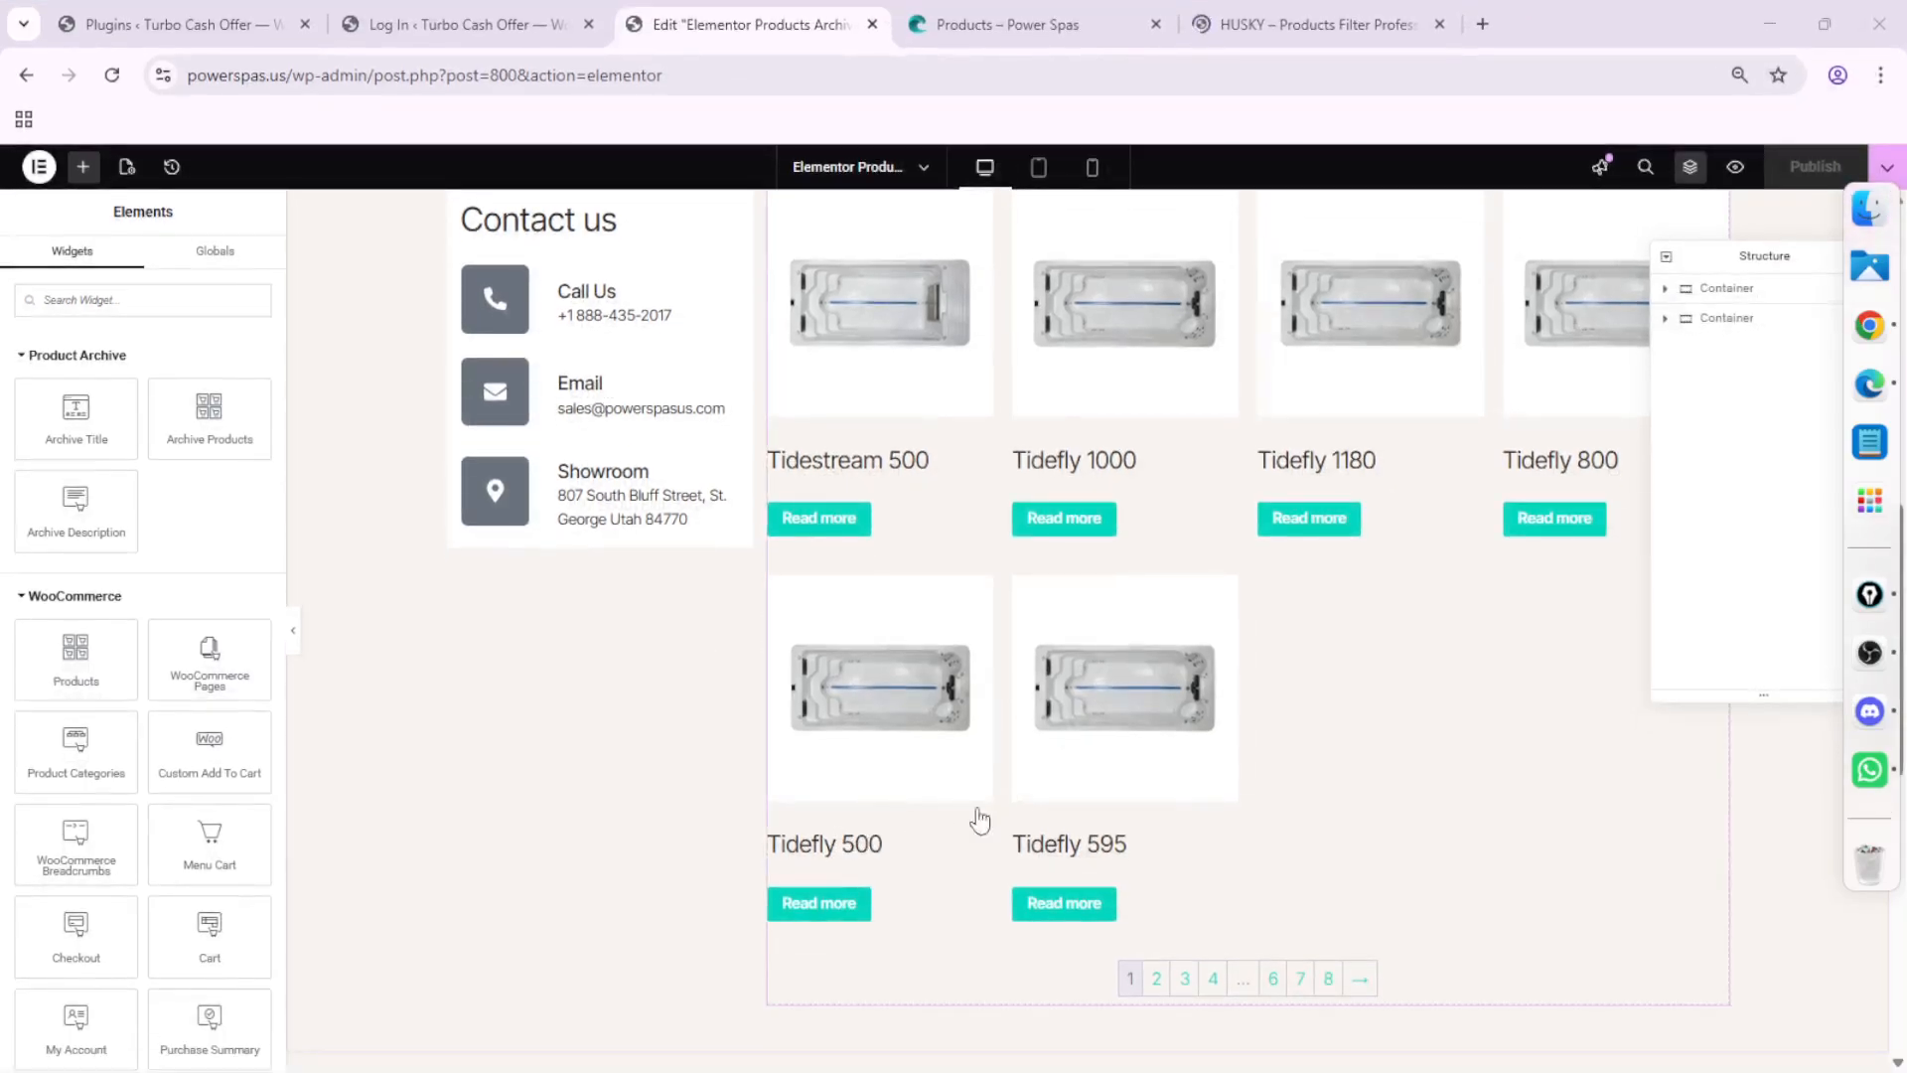
scroll(994, 874, down, 5)
click(1024, 708)
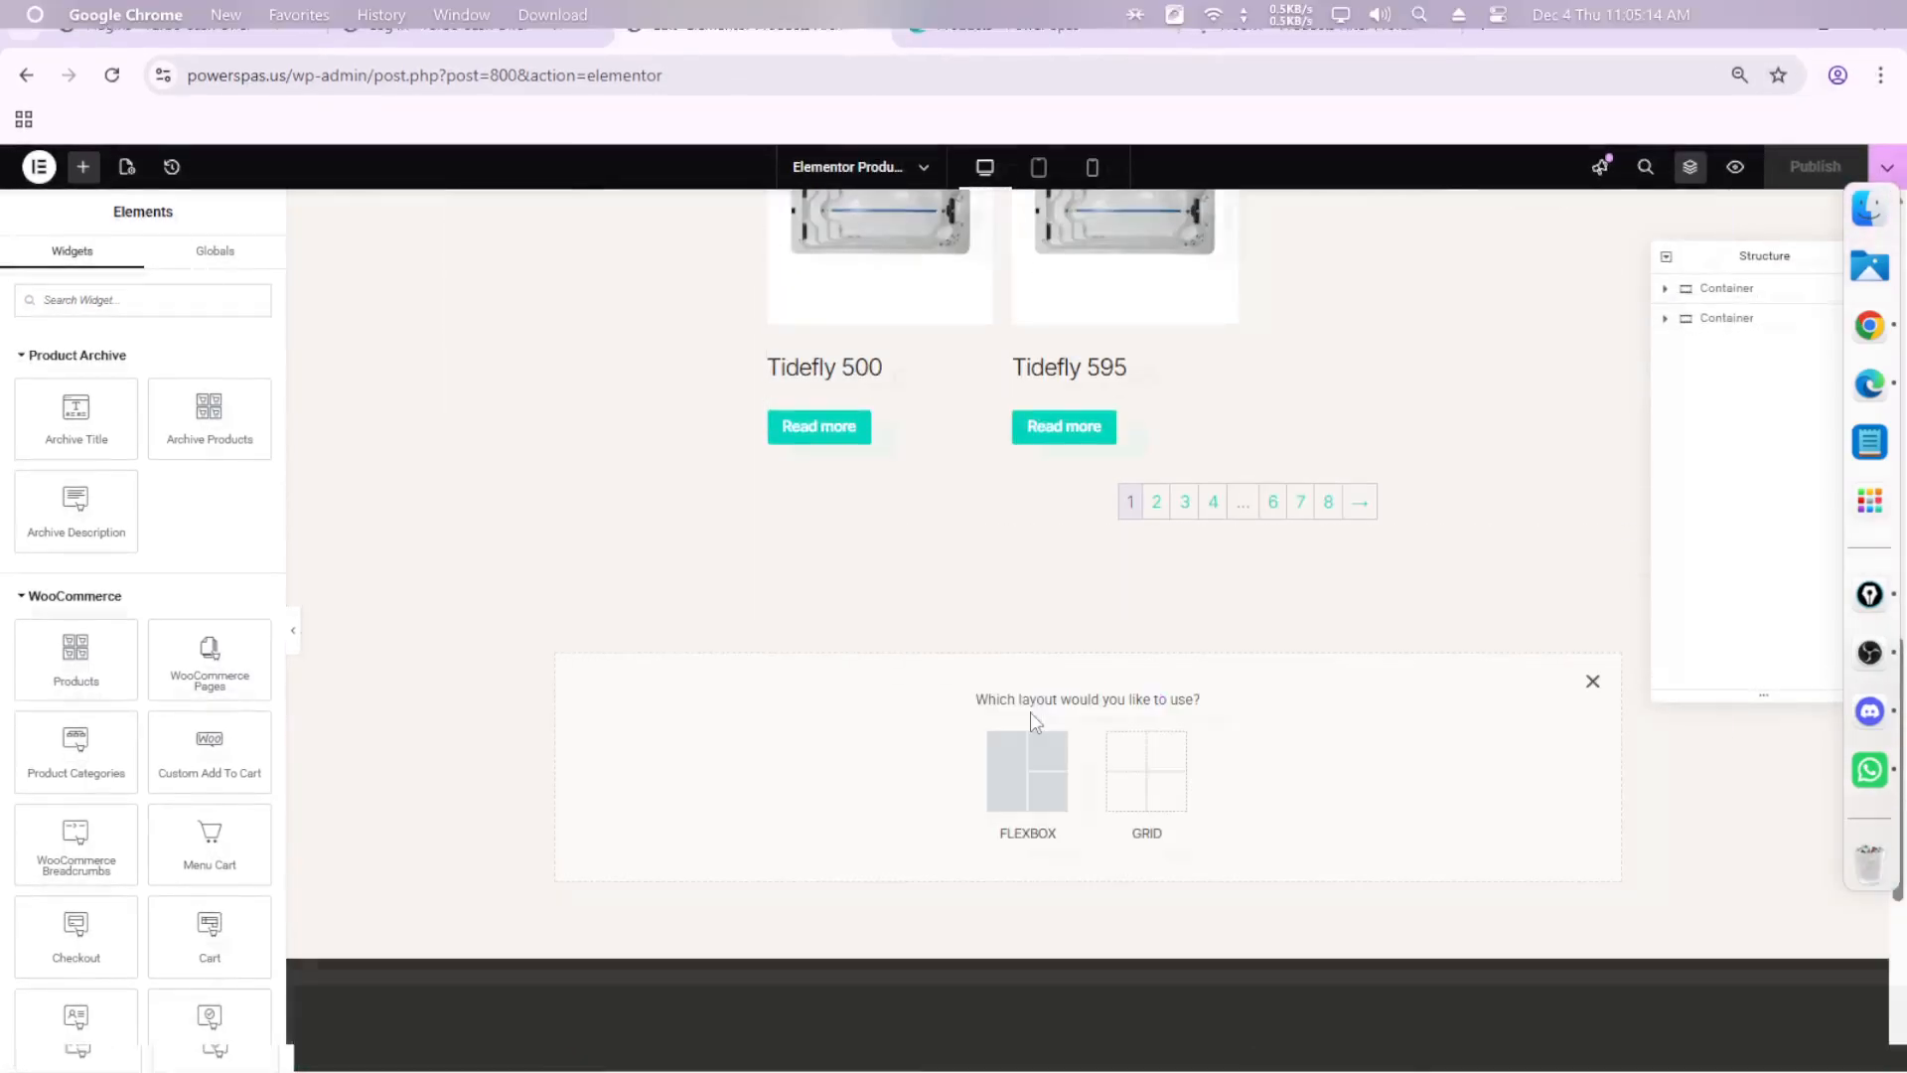
click(1018, 800)
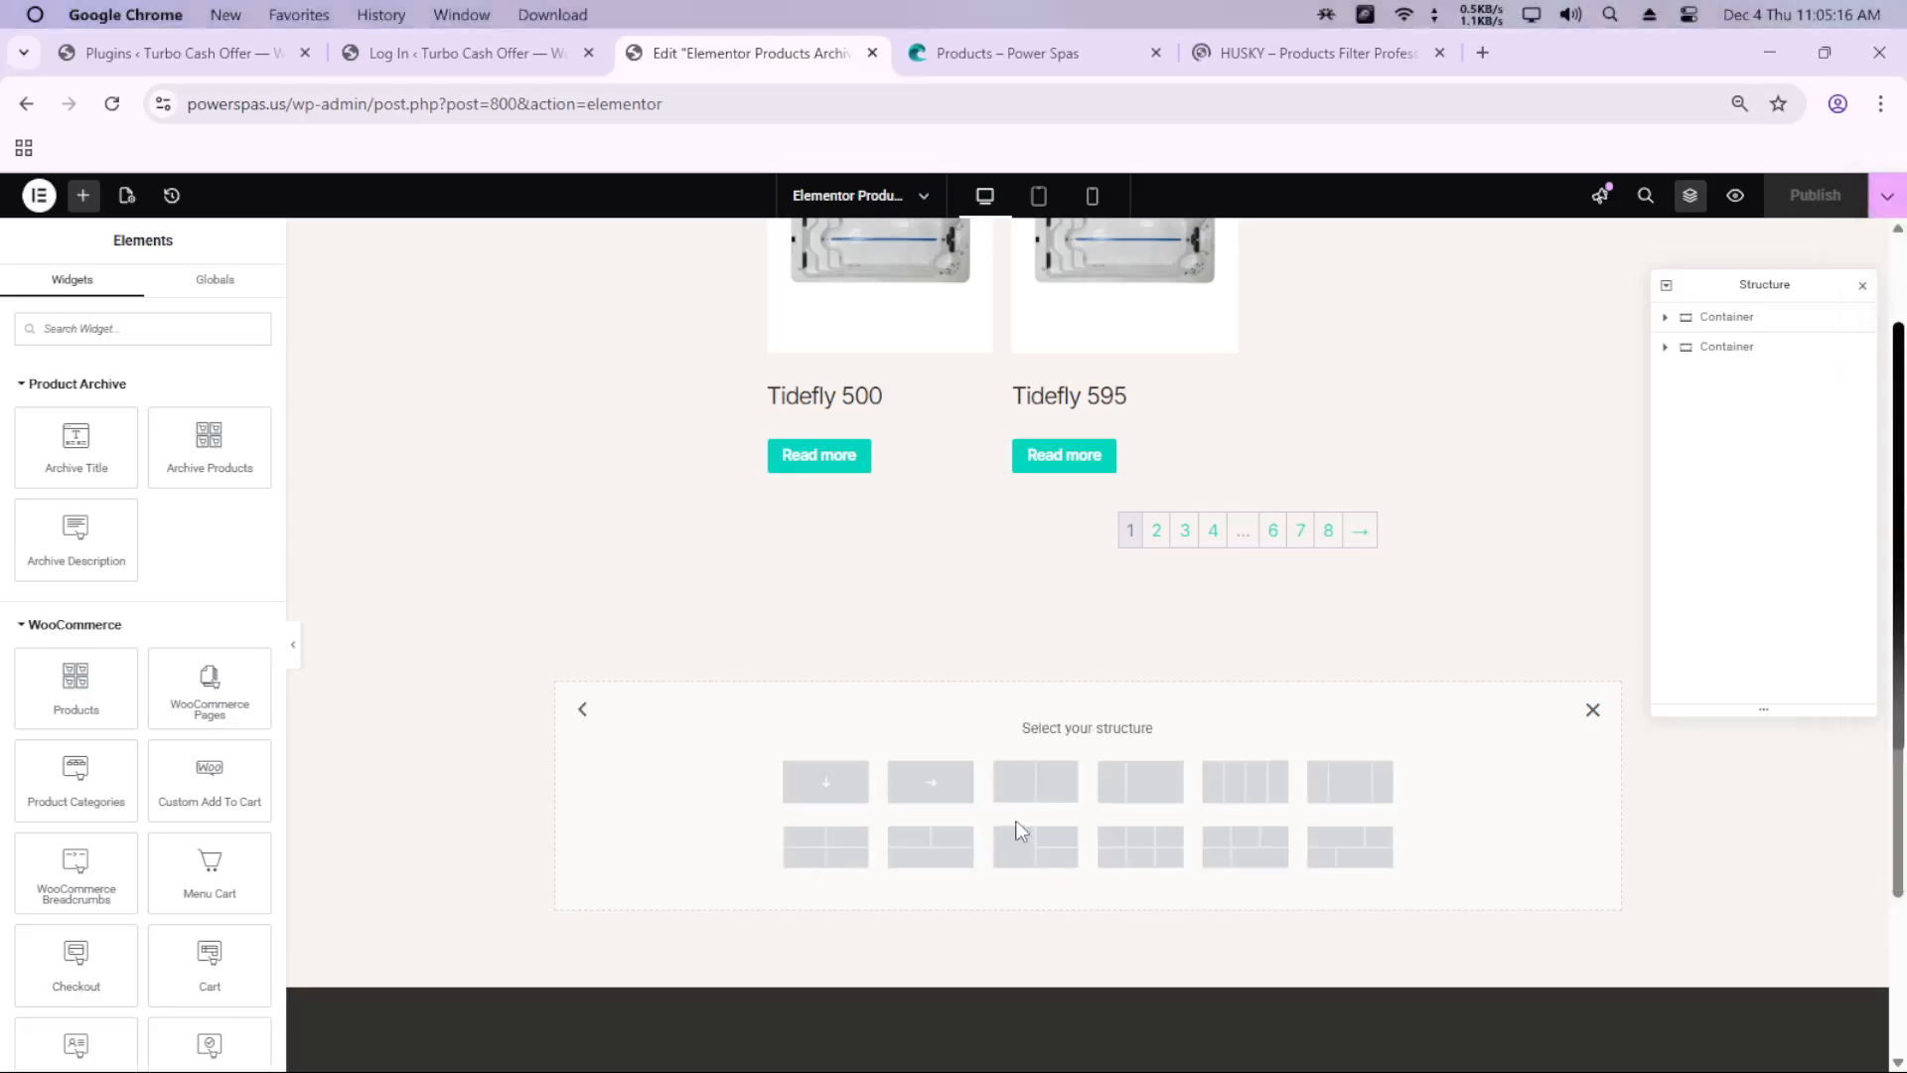
click(1135, 796)
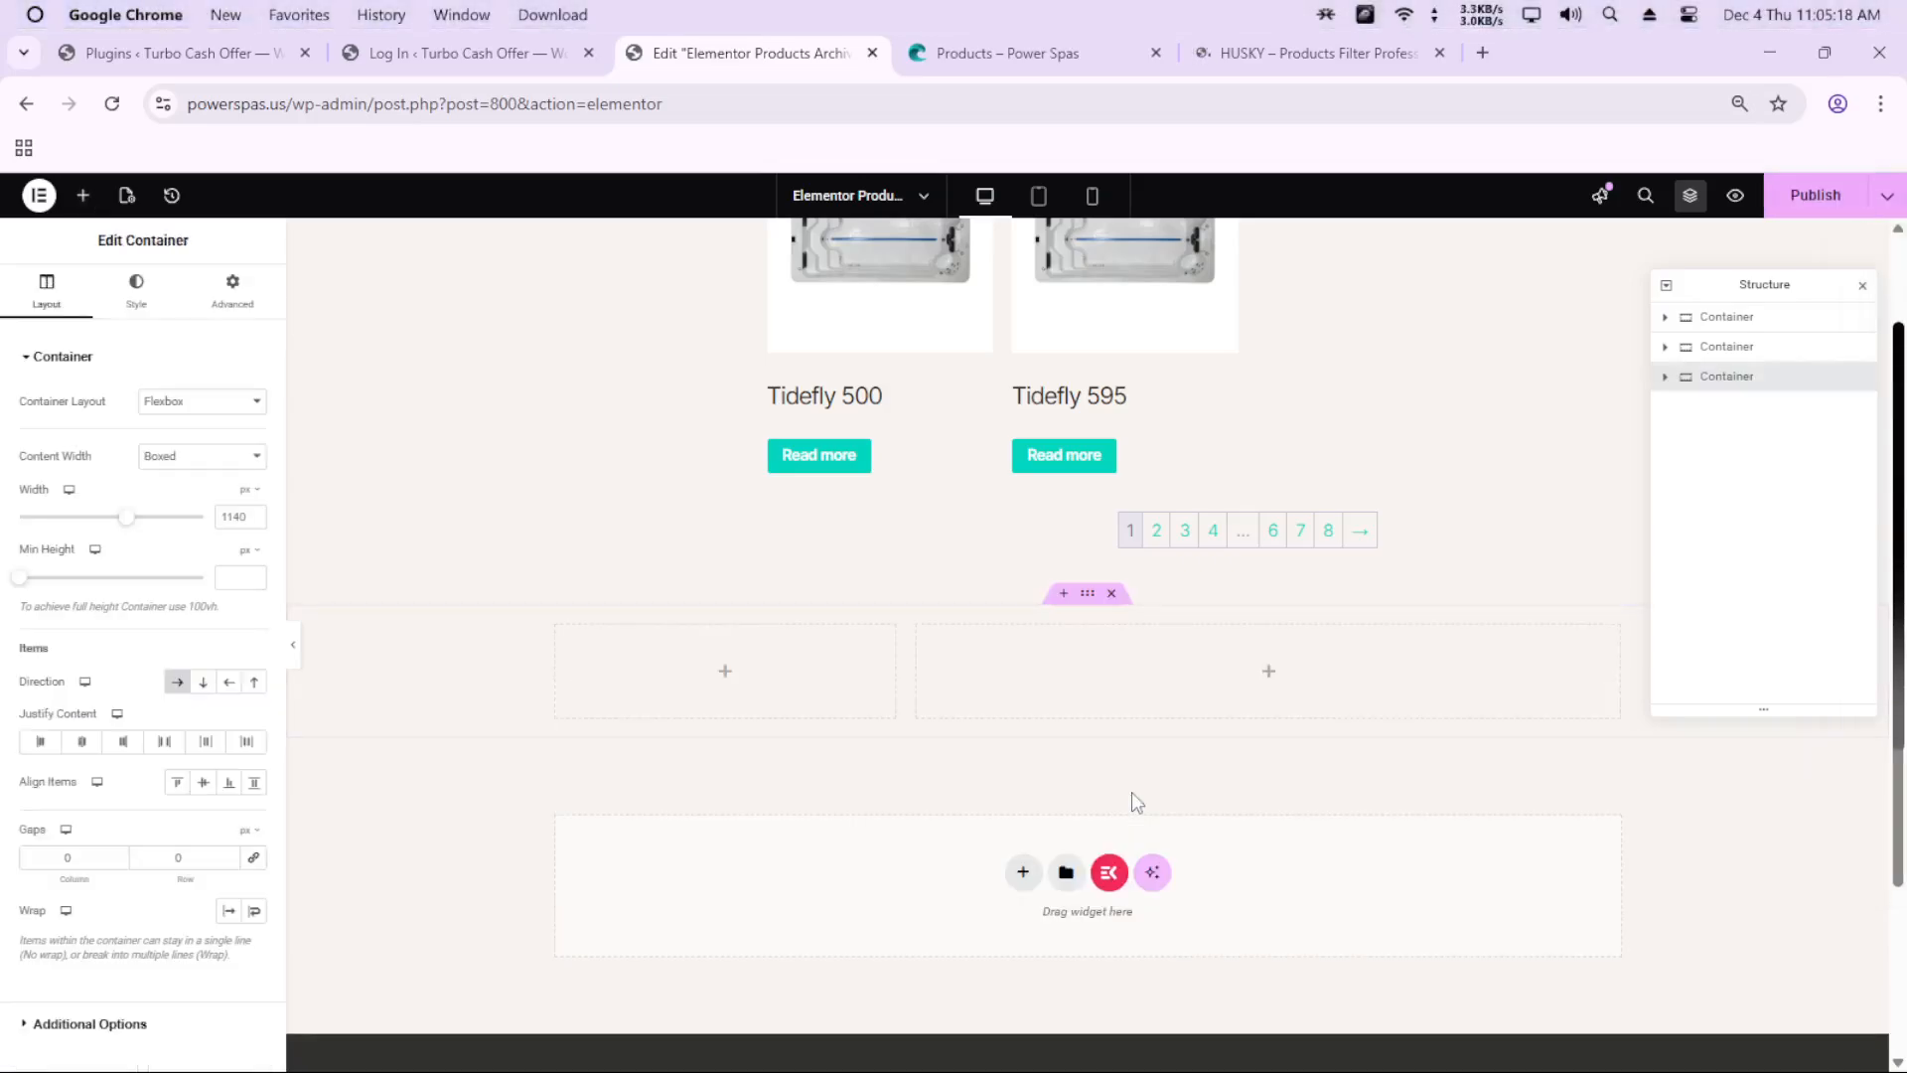
Step: Place a Sidebar widget in the new container's narrow column and set its sidebar source to Sidebar
click(82, 195)
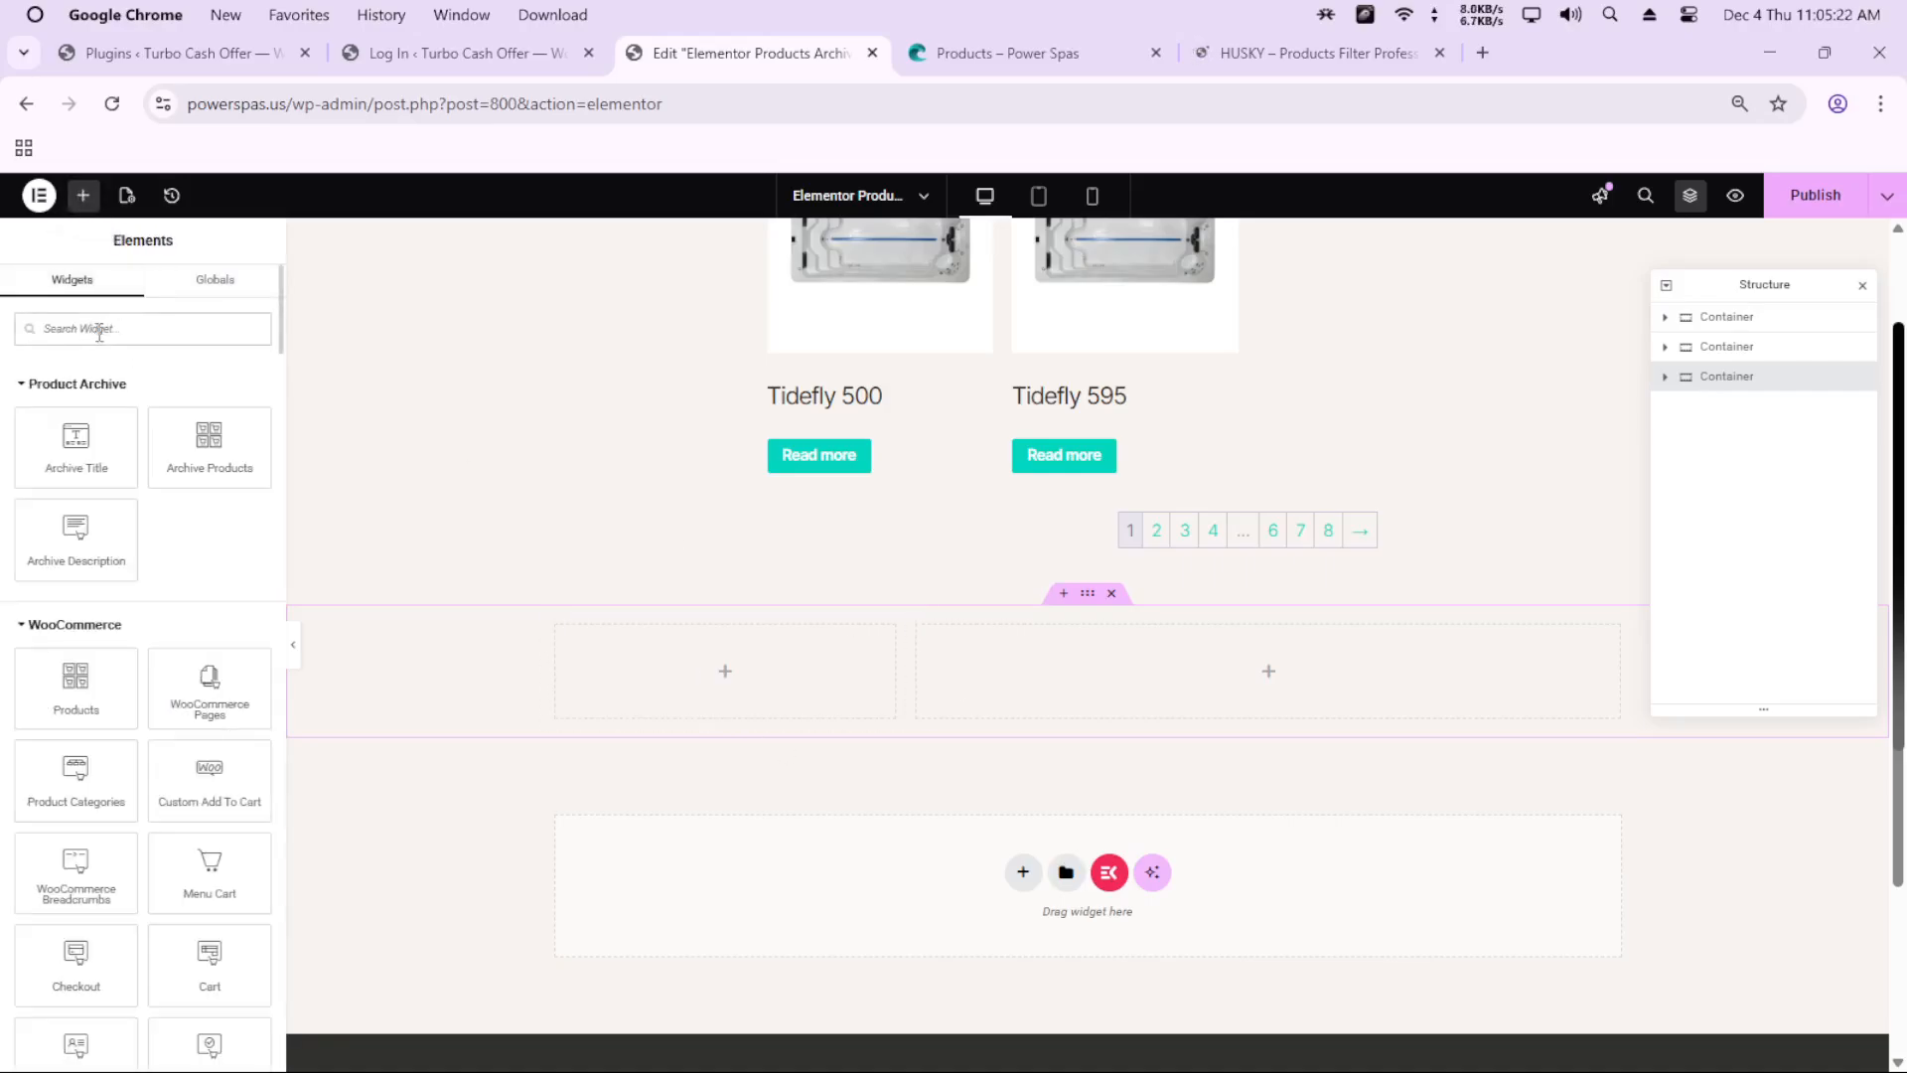
text(side)
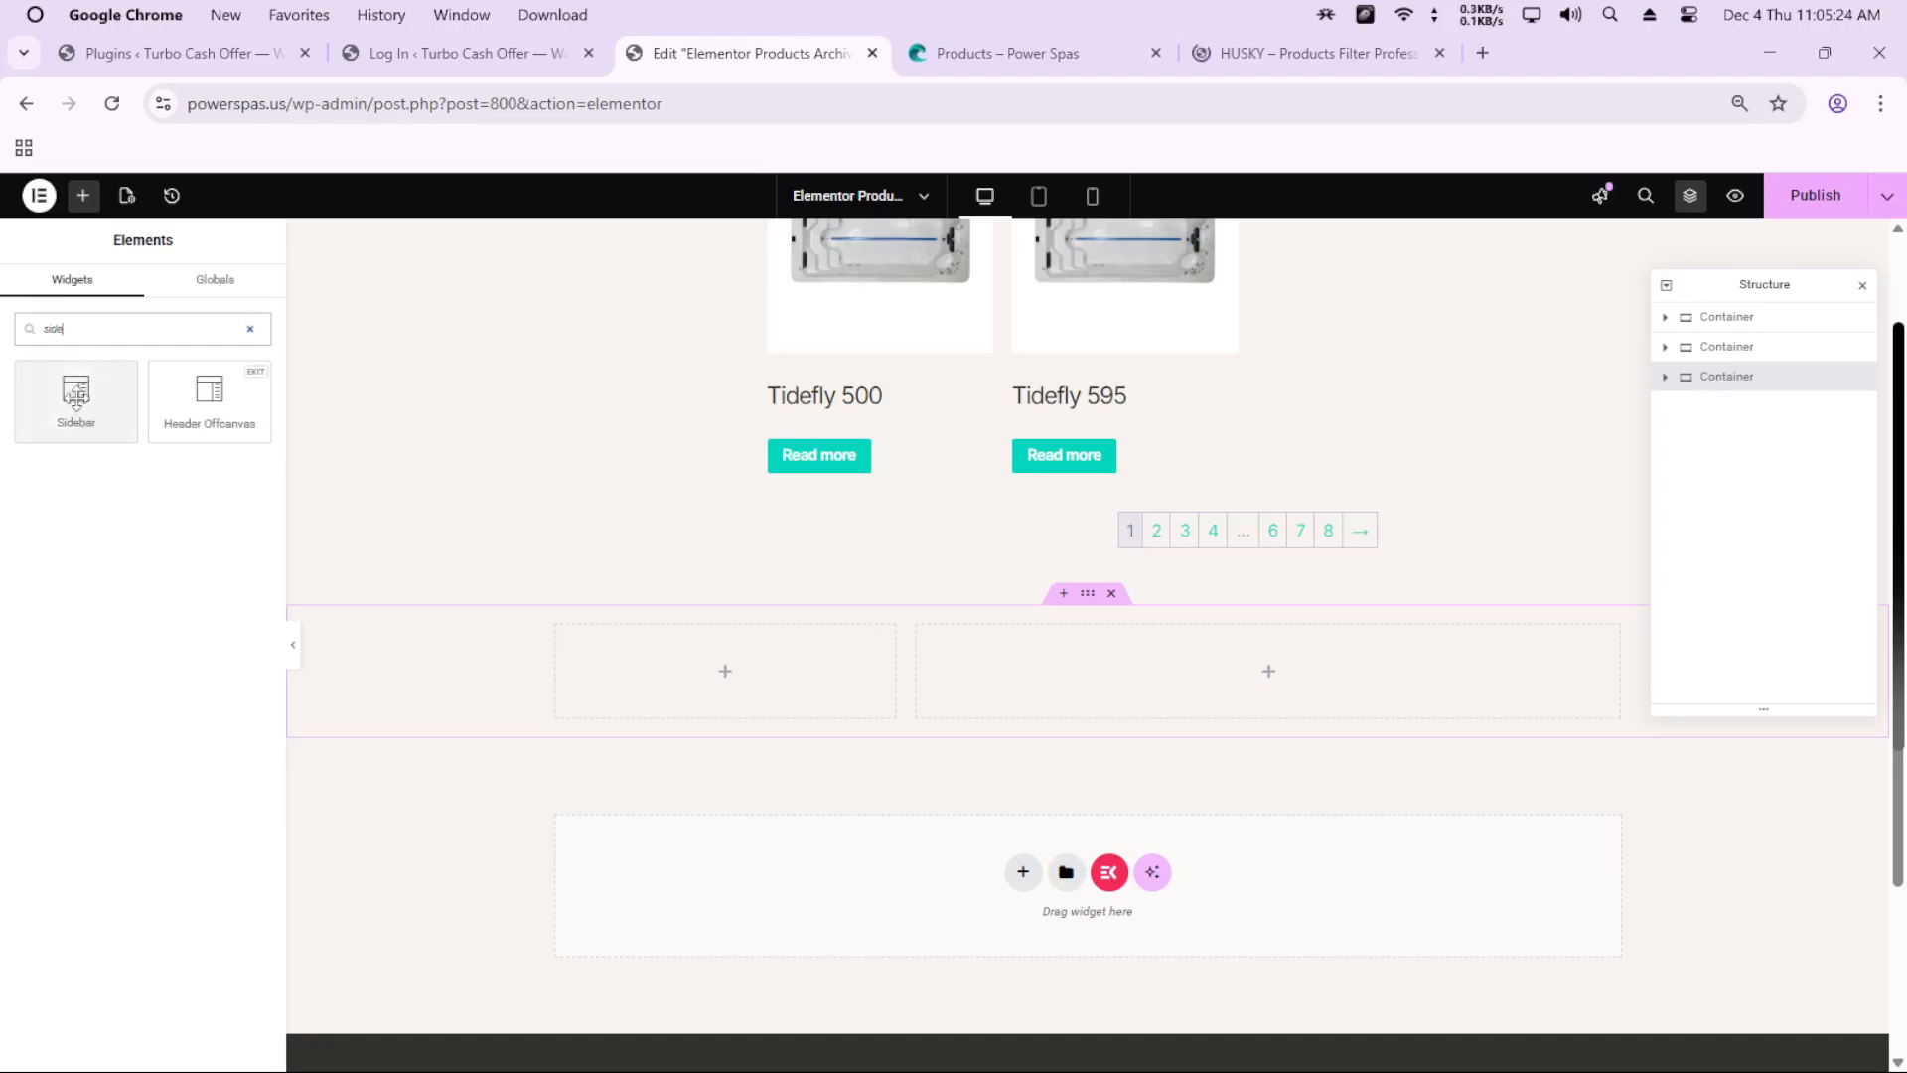
drag(94, 412, 814, 681)
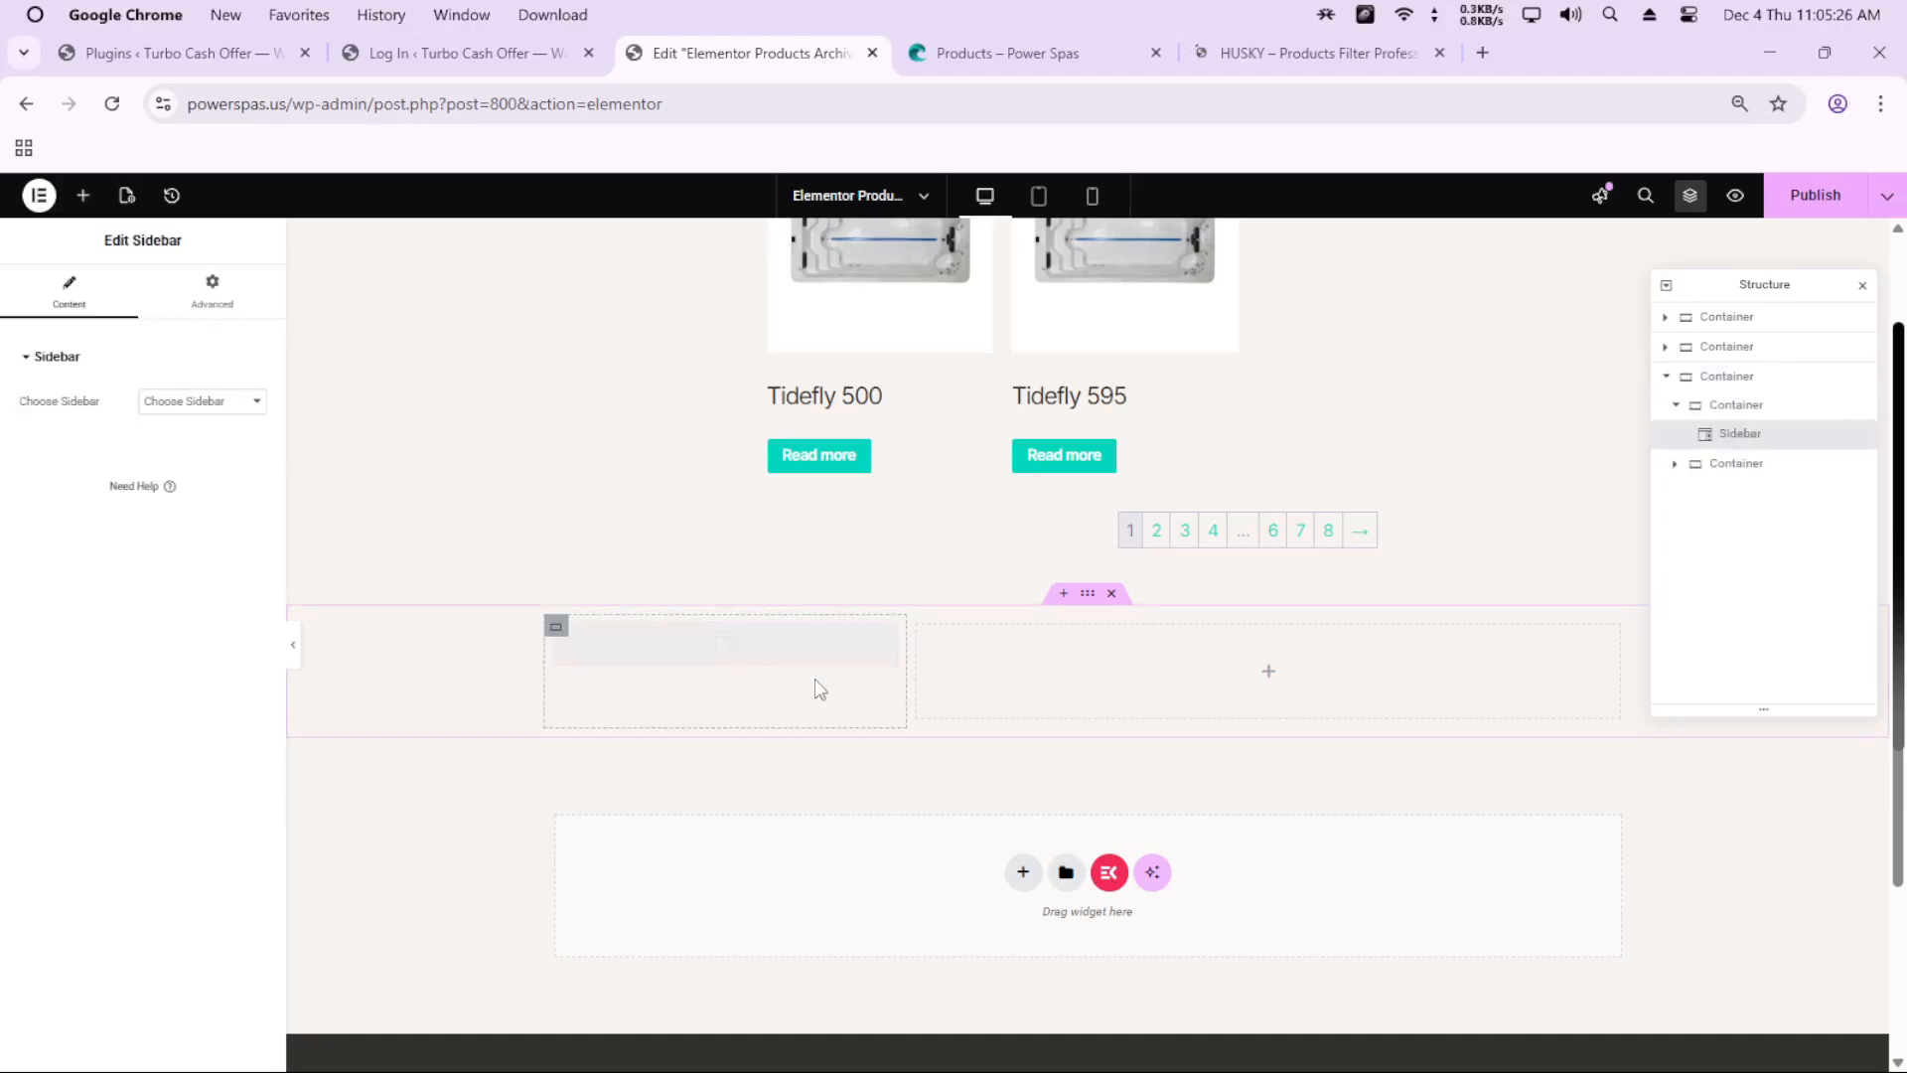
click(189, 402)
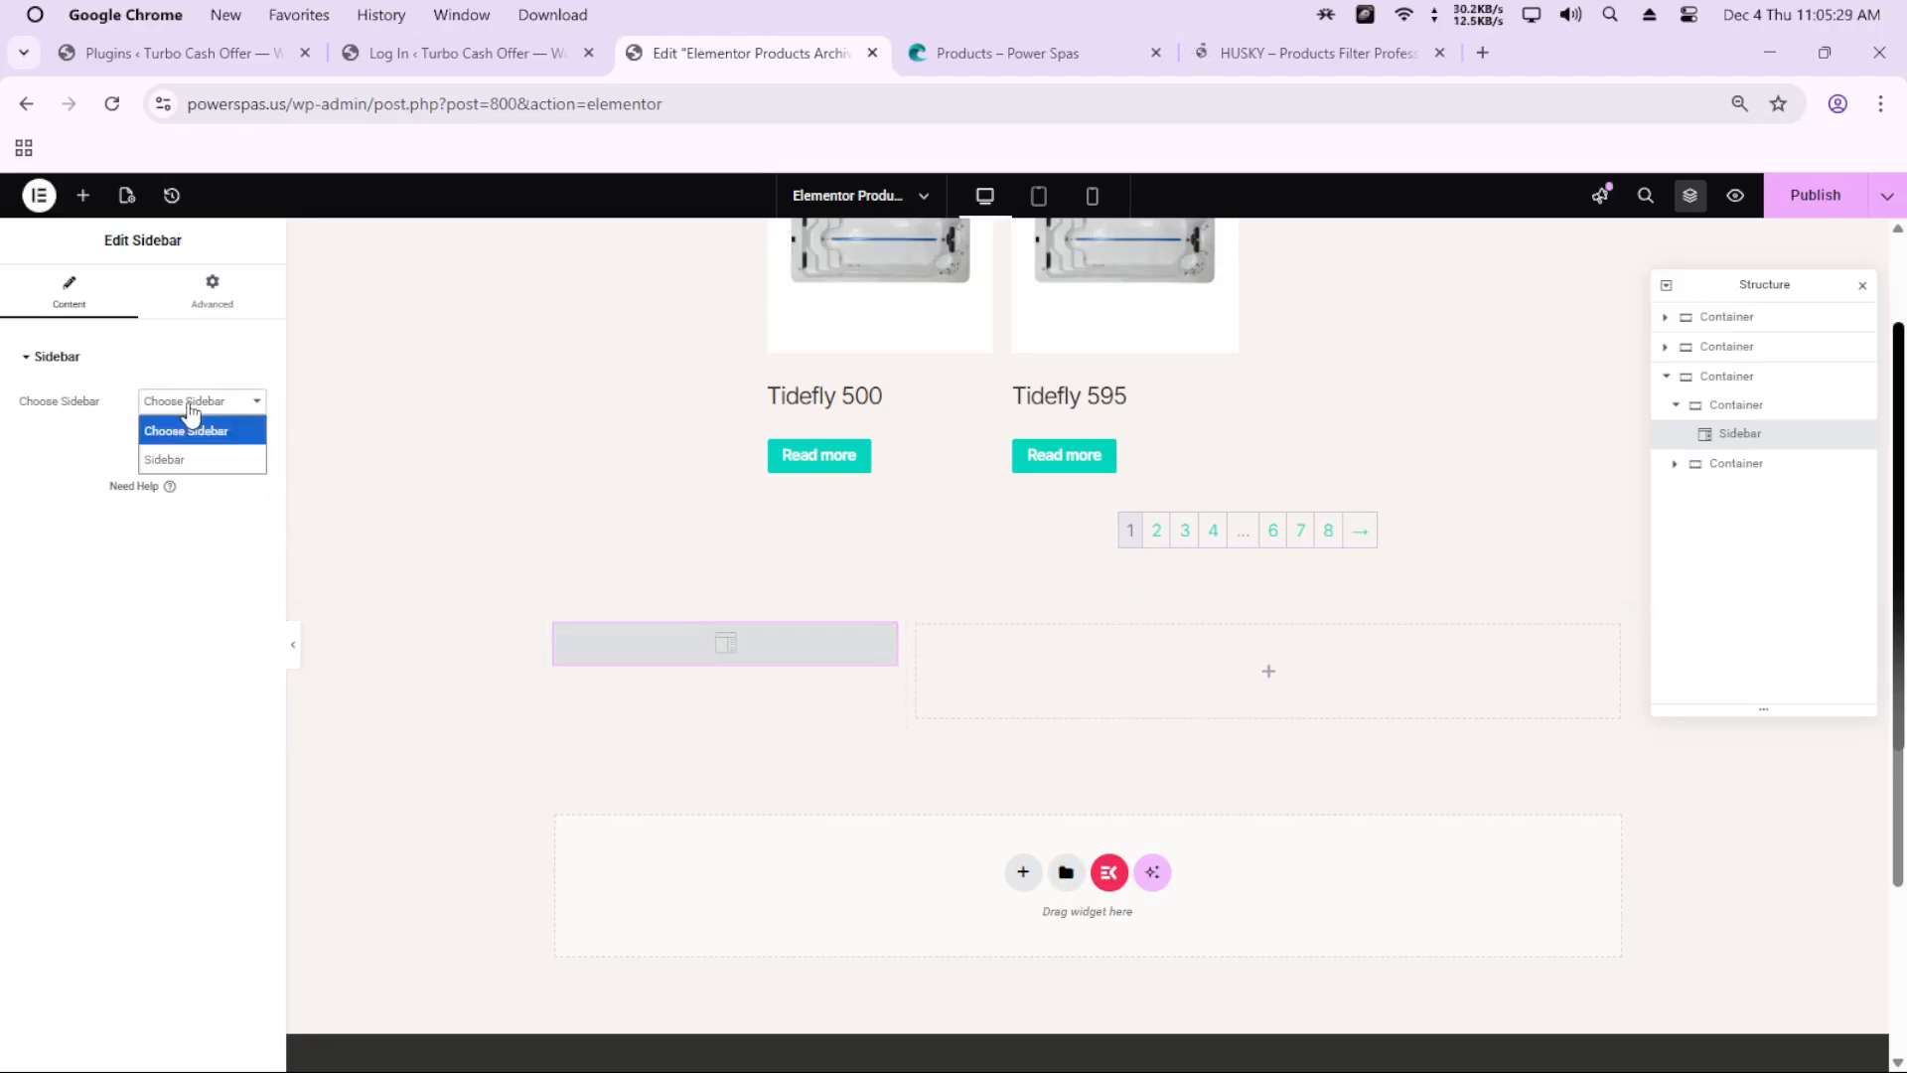
click(180, 462)
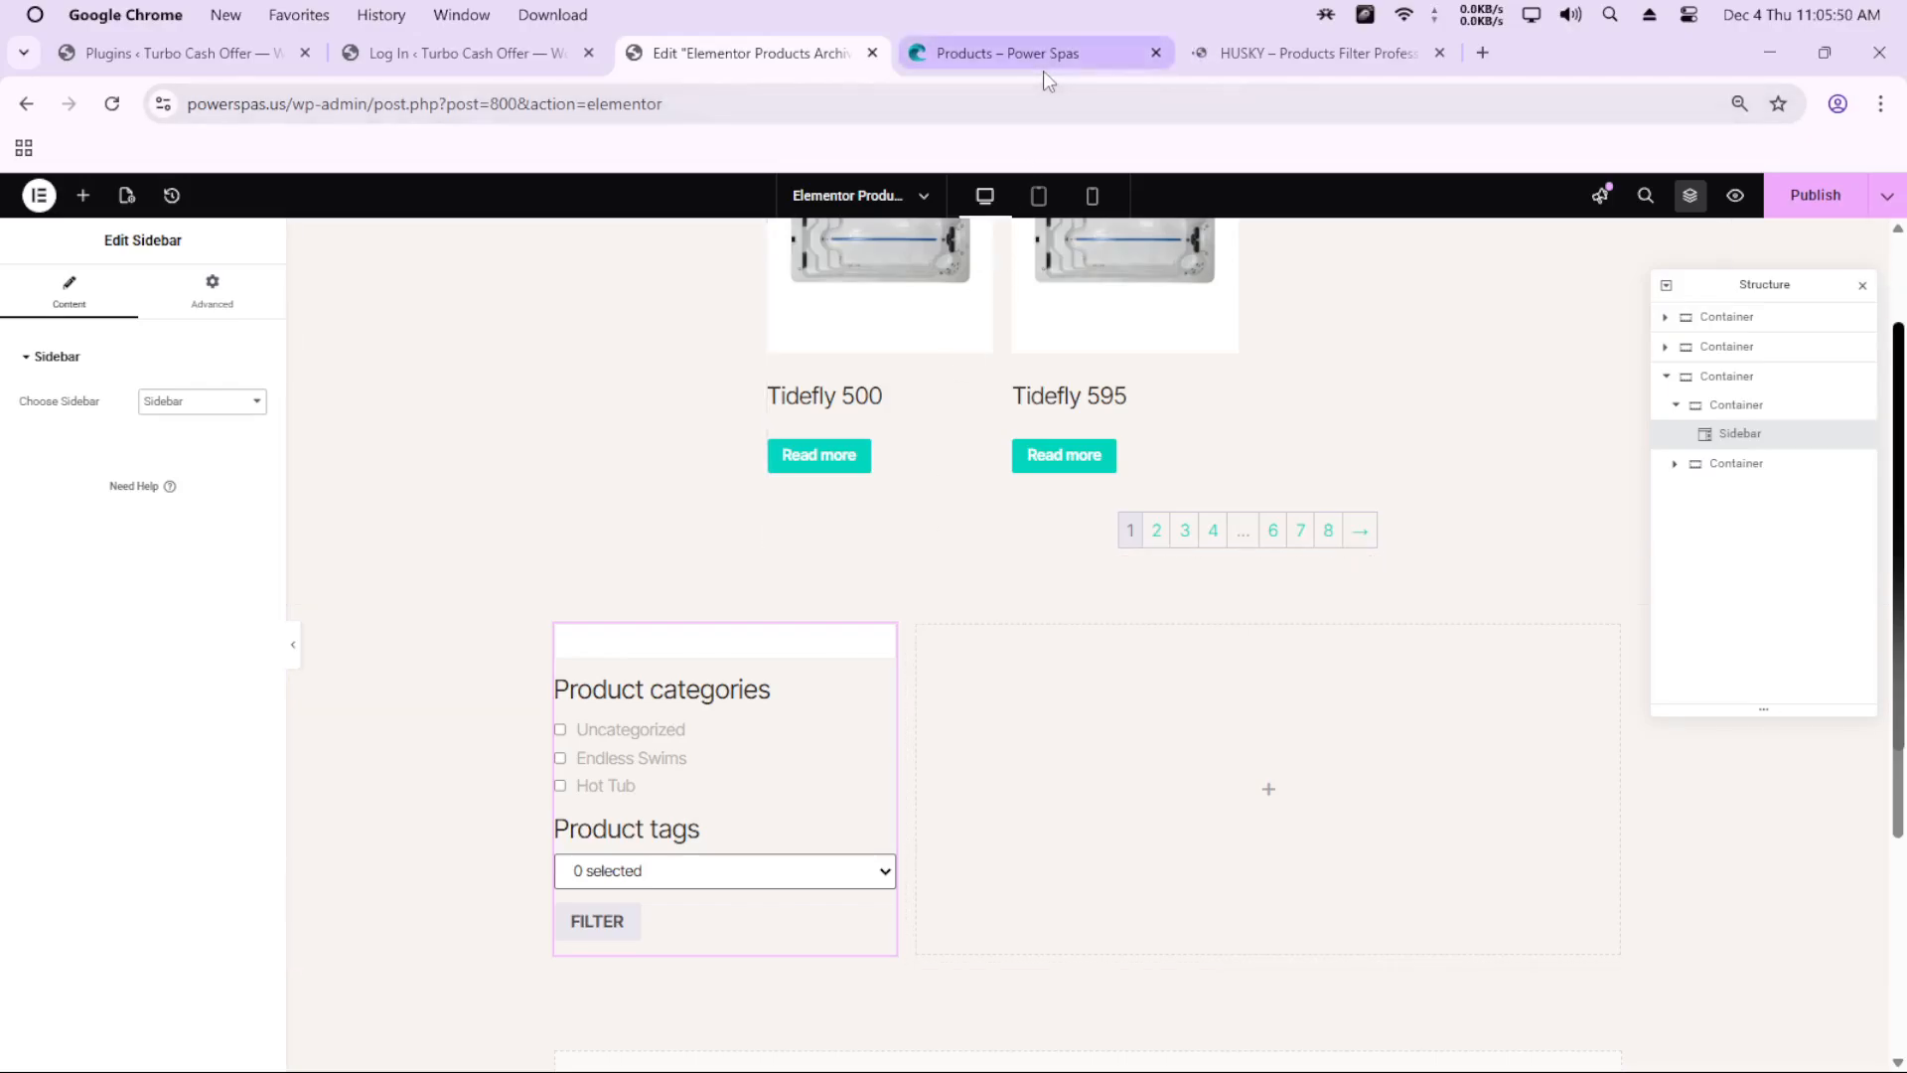
mouse_move(1044, 77)
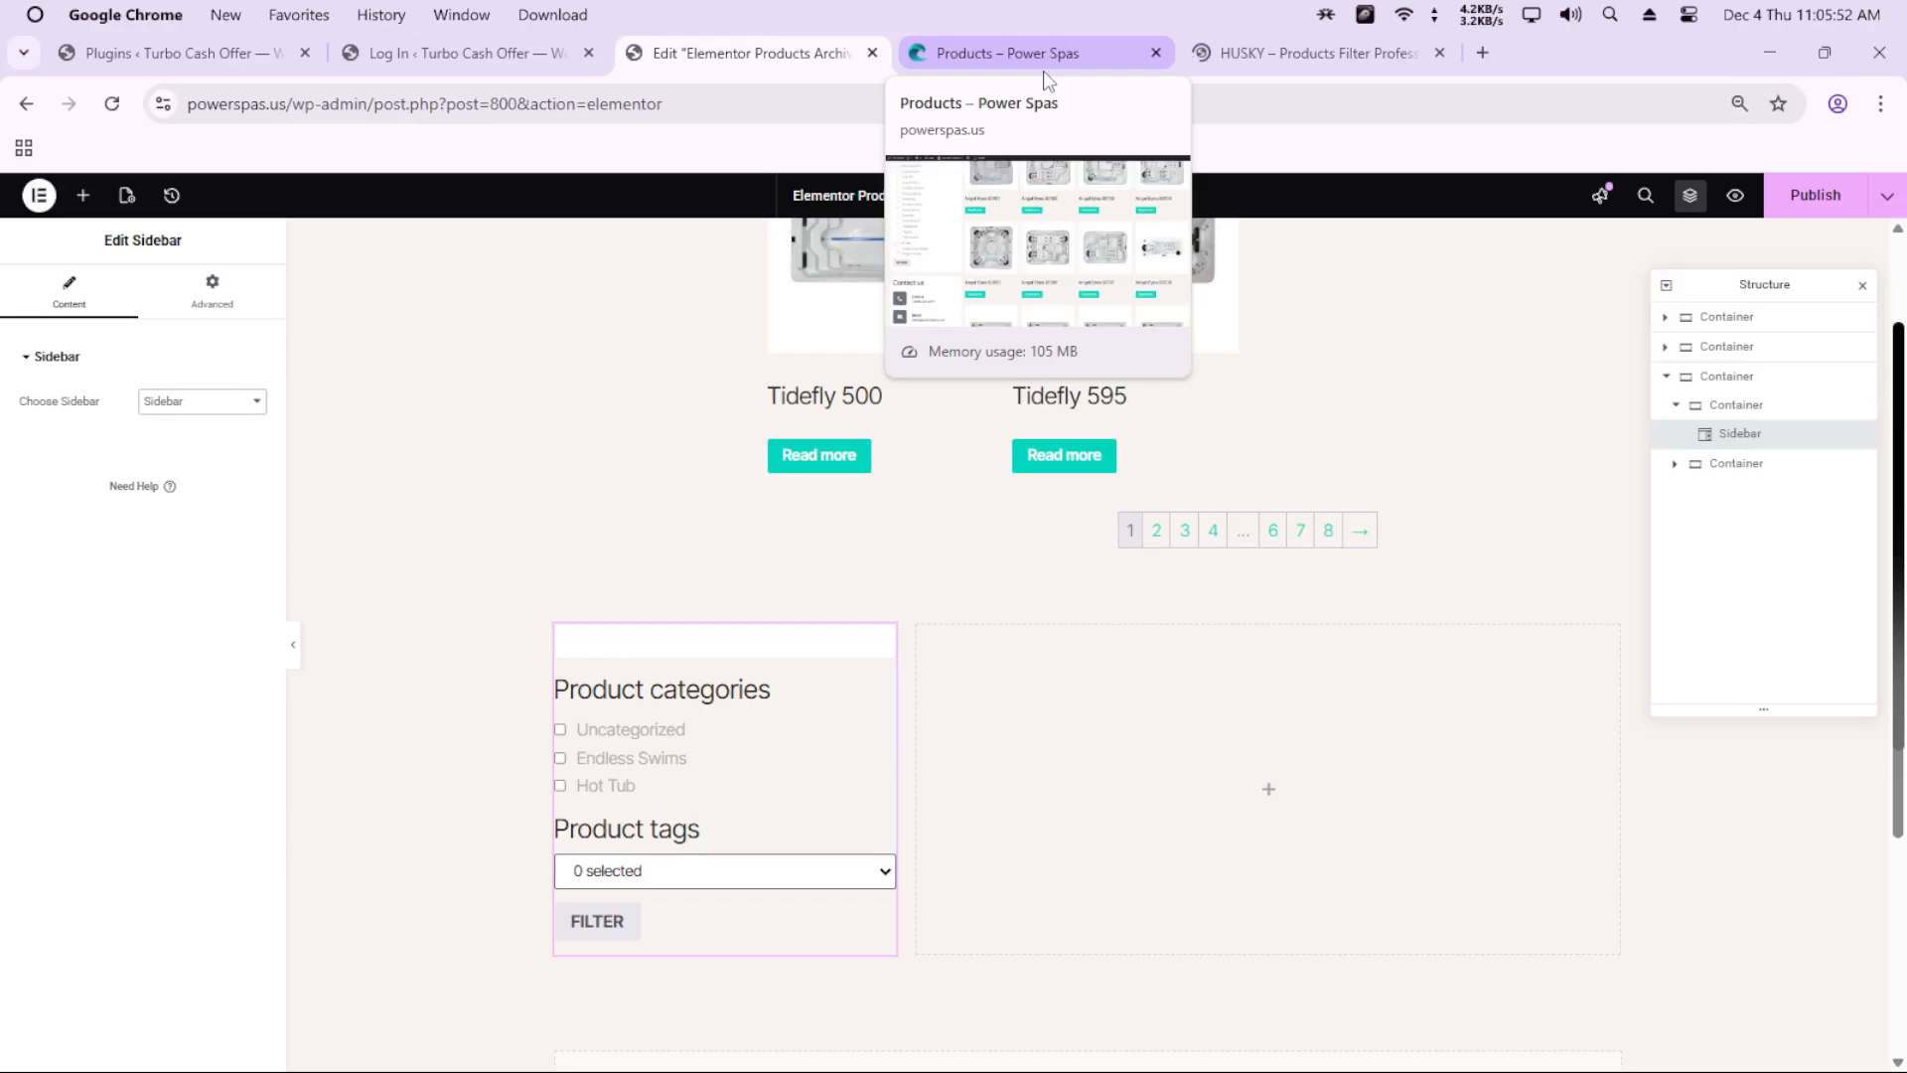